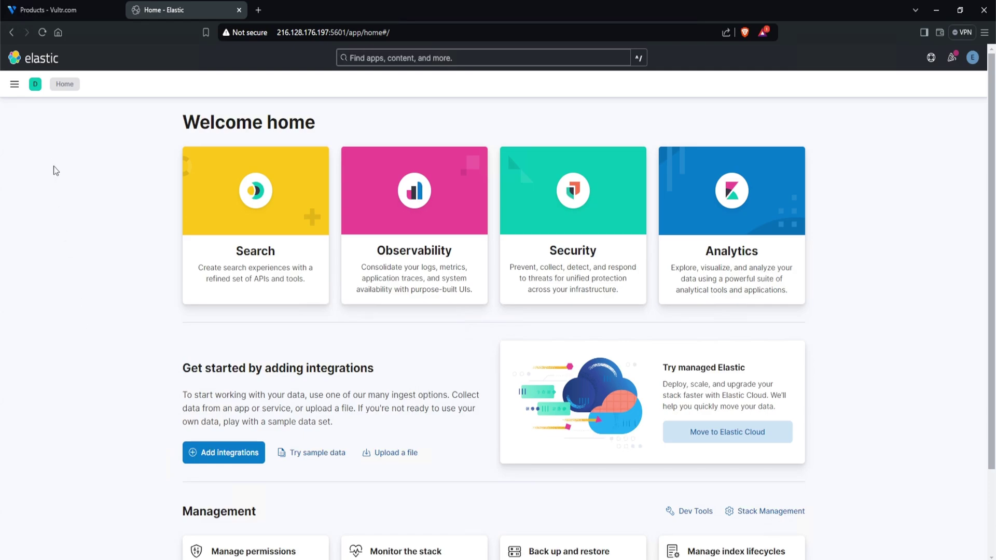
Step: In Discover, filter agent.name to the Linux agent, leaving 22,772 documents
click(14, 86)
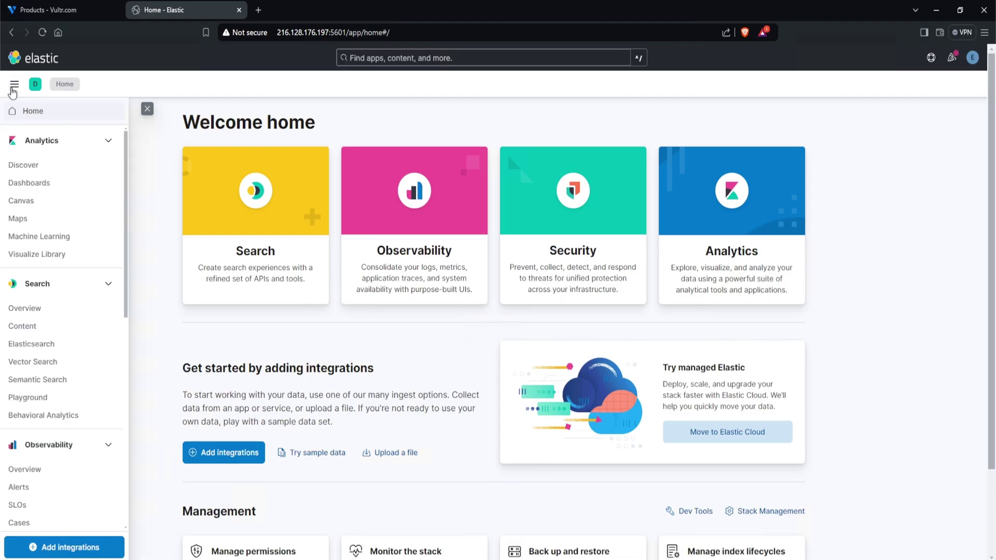
click(23, 166)
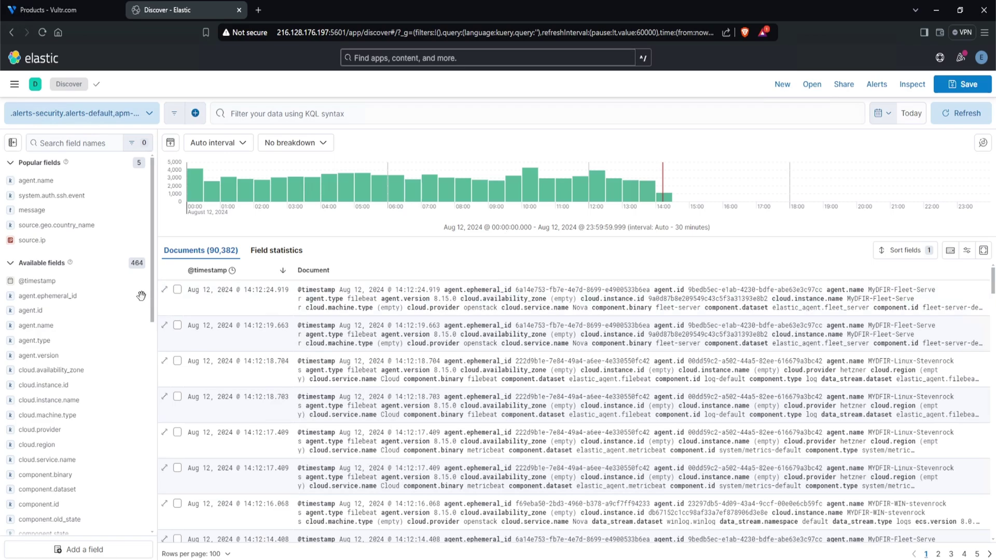
click(76, 329)
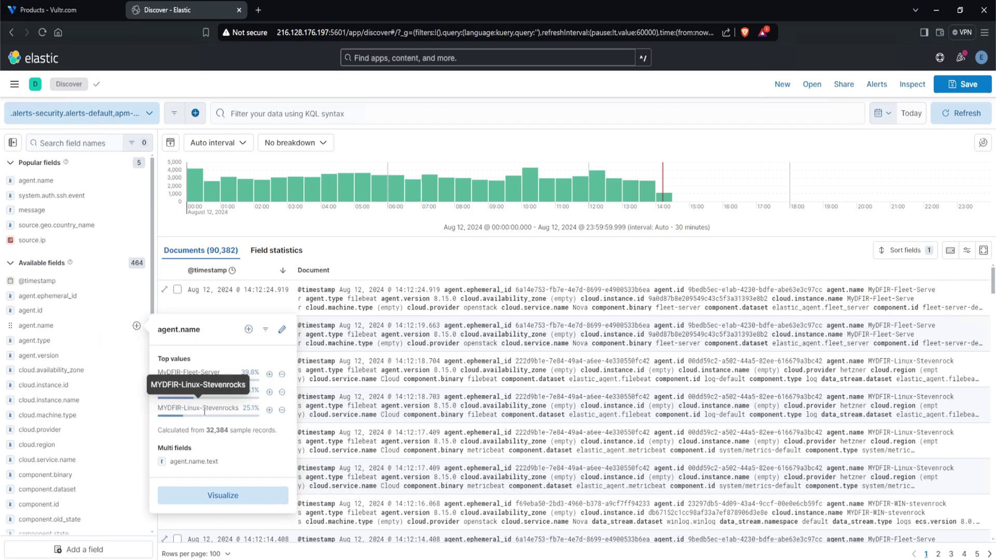
mouse_move(238, 412)
mouse_down()
mouse_move(181, 411)
mouse_move(237, 412)
mouse_up()
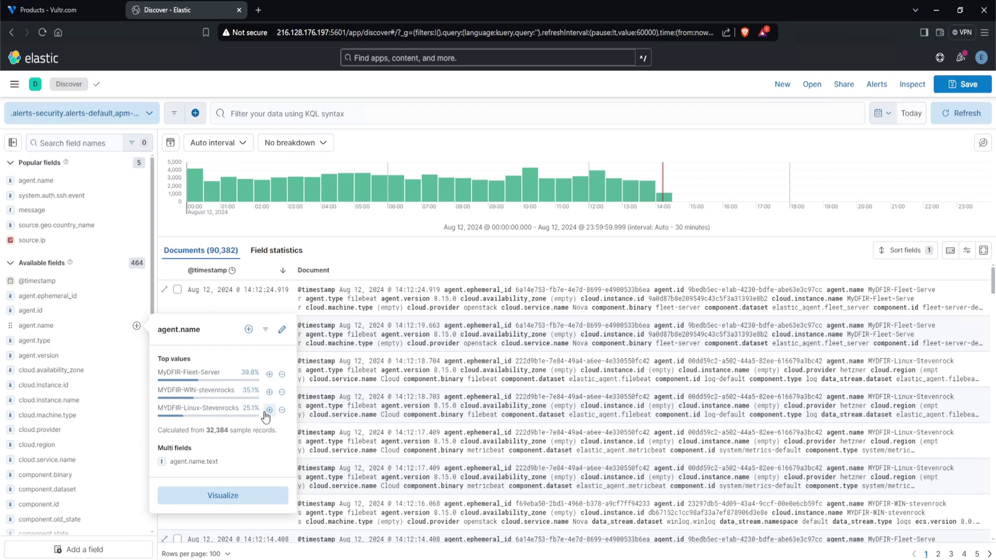
click(269, 410)
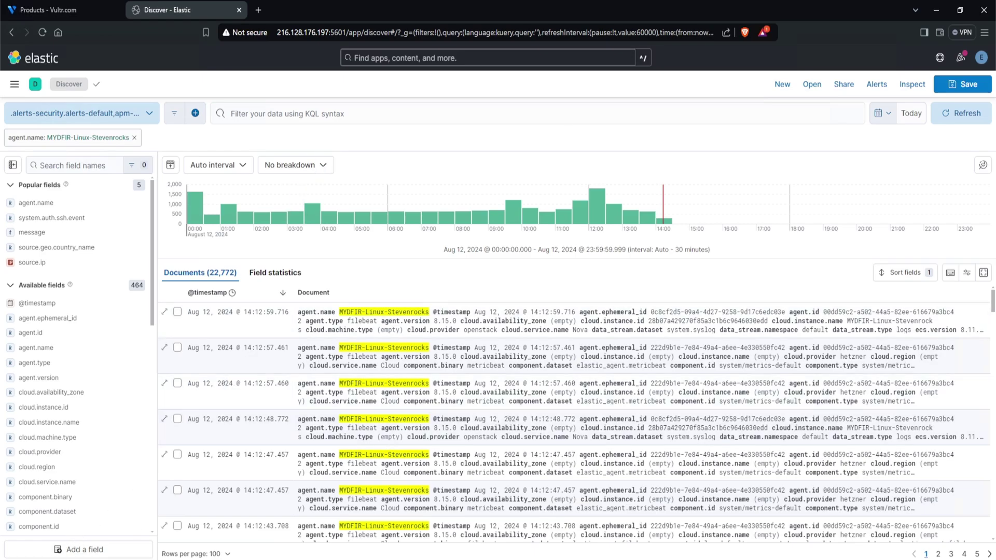
Step: Write a Notepad checklist with the lines 'failed attempts', 'user' and 'source ip'
key(Return)
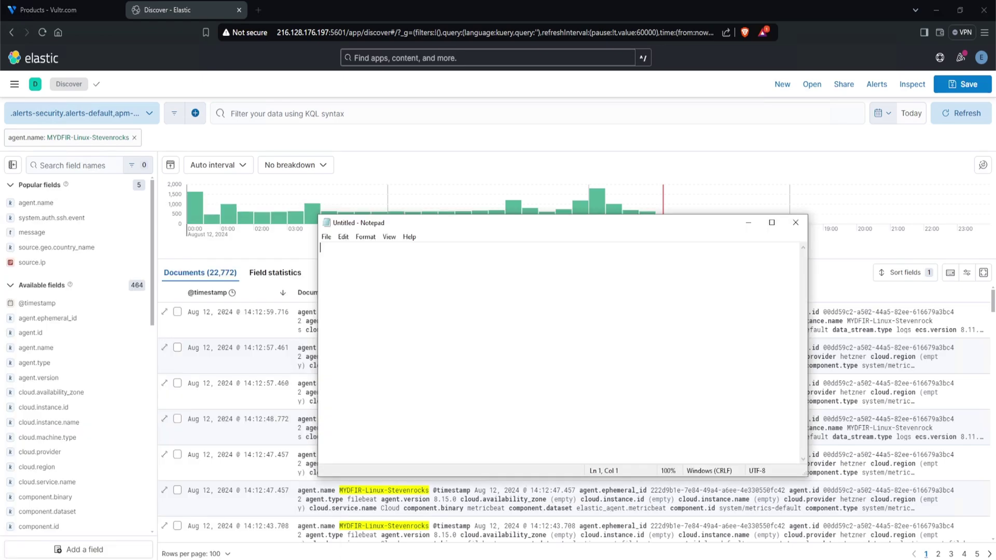
text(failed attempts)
key(Return)
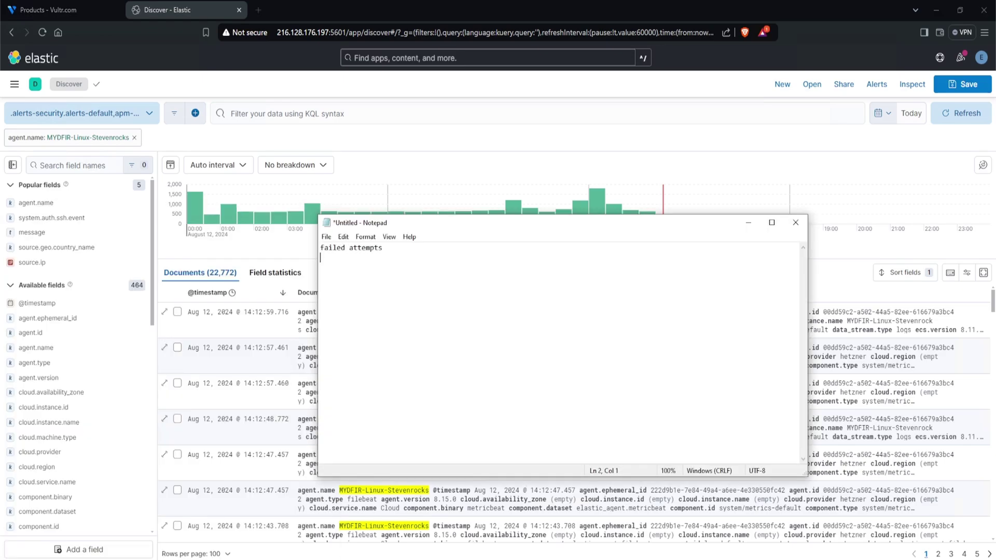
text(user)
key(Return)
text(source ip)
key(Return)
click(397, 247)
Step: Search Discover for 'failed', review the 58 matching messages, then clear the query
key(shift+Home)
click(304, 115)
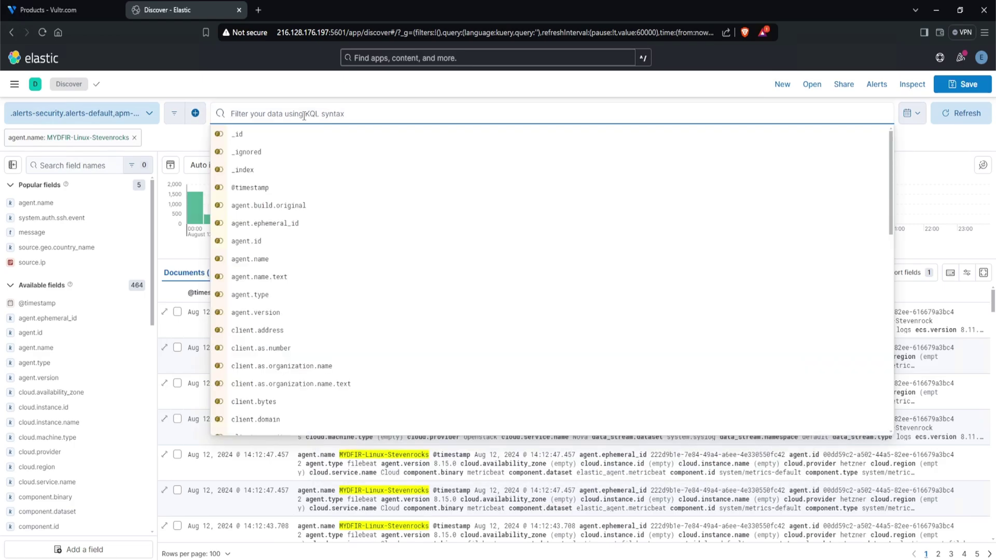
text(failed)
key(Return)
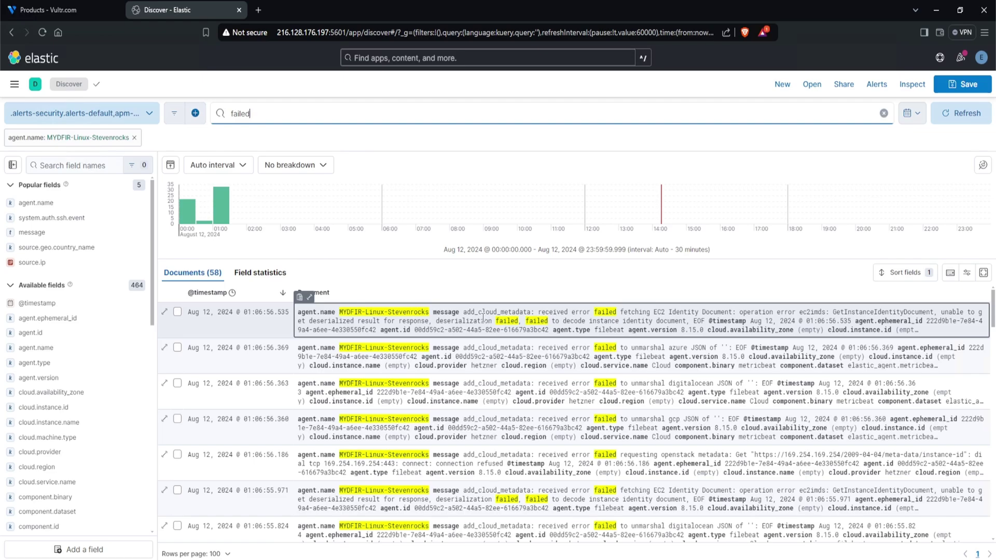
drag(541, 316, 646, 318)
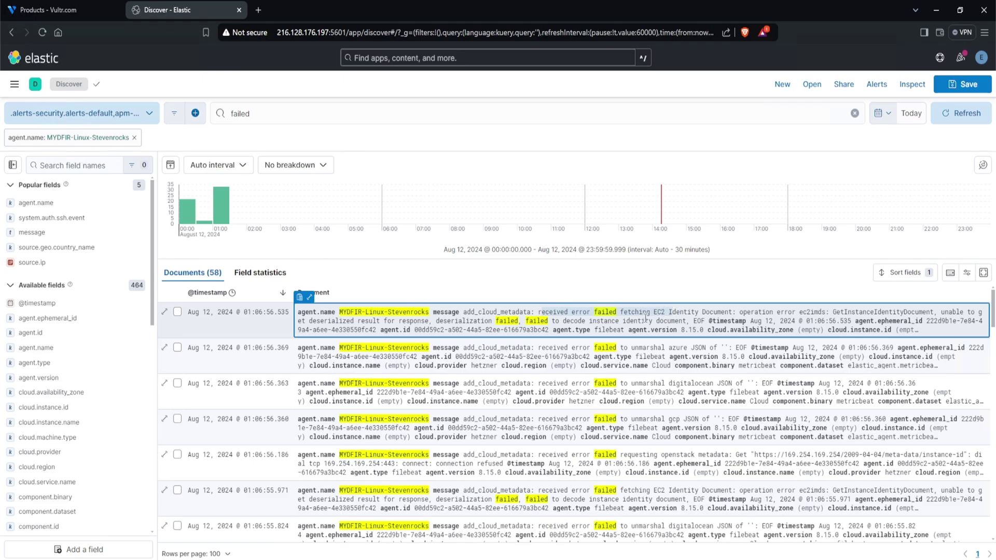
click(855, 113)
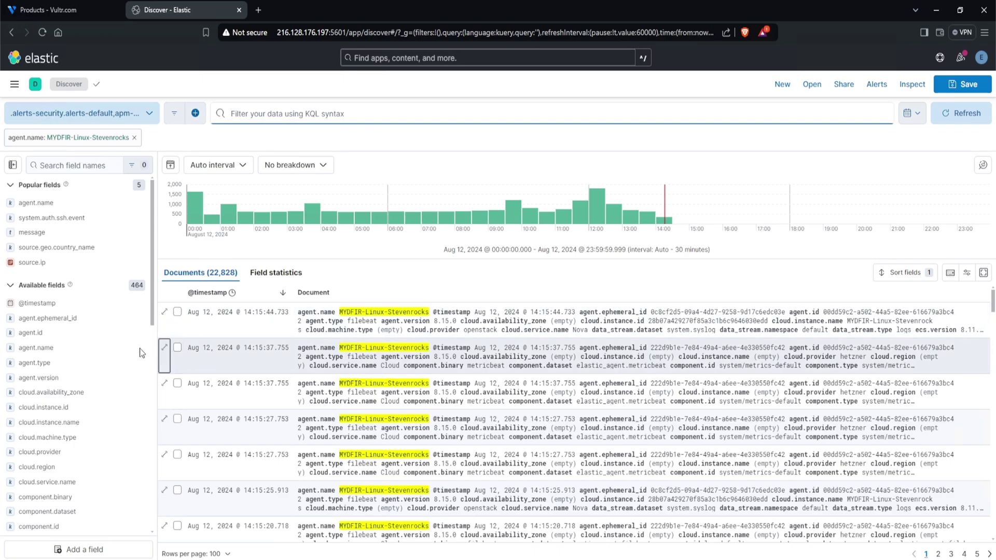
Step: Check event.code and event.dataset values, then filter to system.auth events
scroll(82, 342, down, 3)
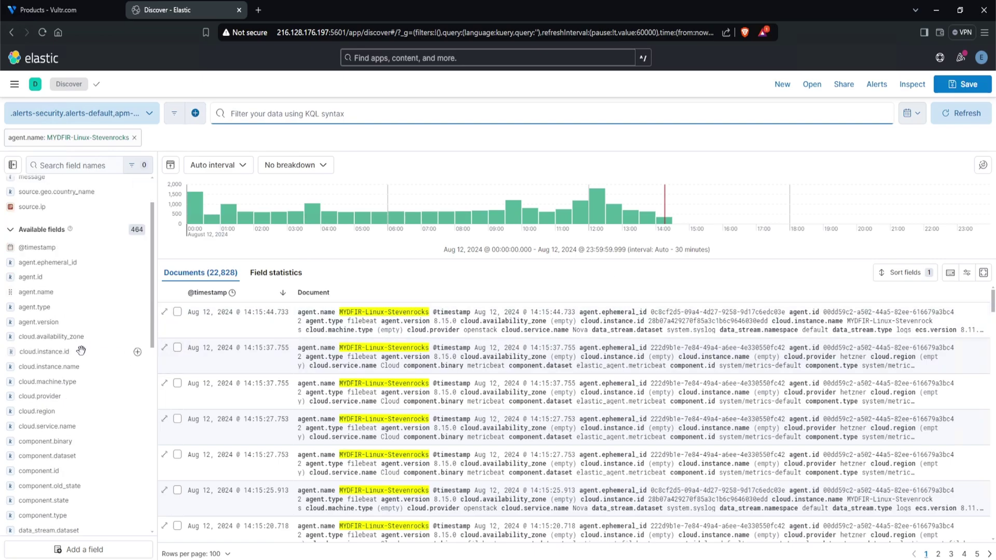
scroll(82, 353, down, 2)
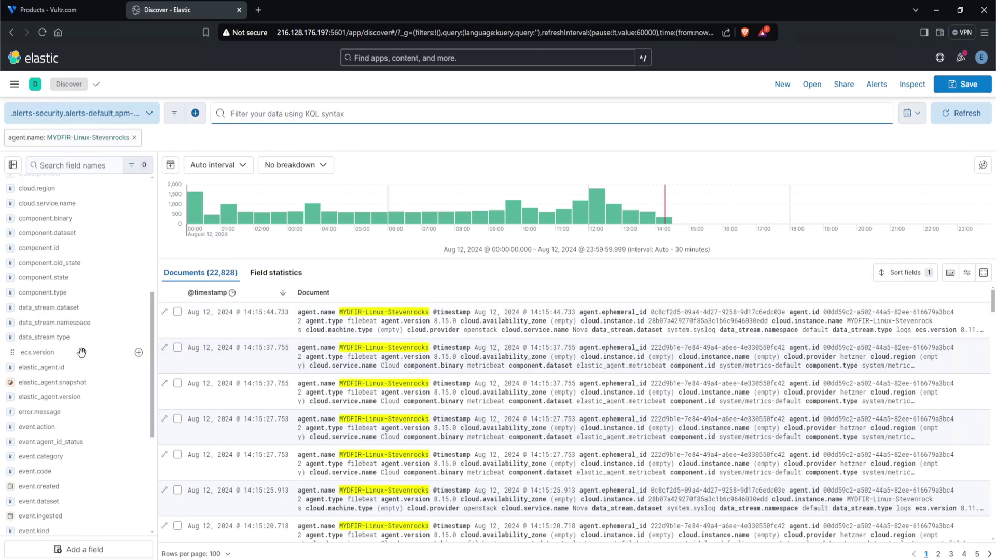
scroll(82, 353, down, 2)
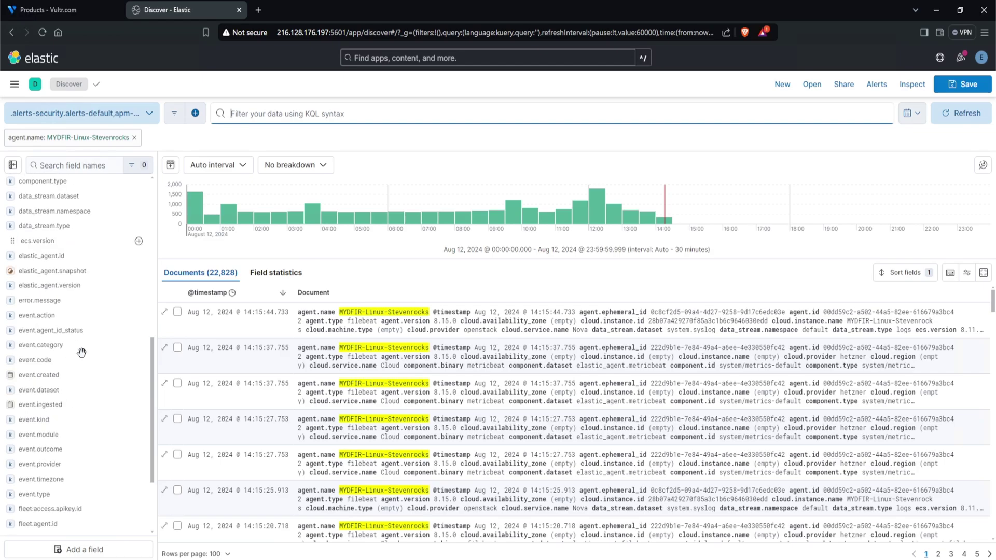
click(32, 359)
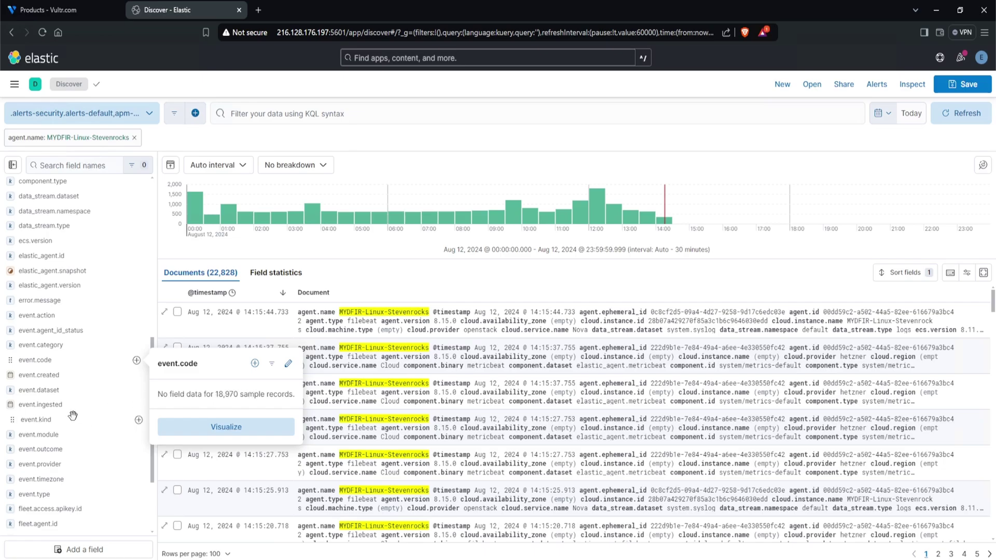
click(60, 392)
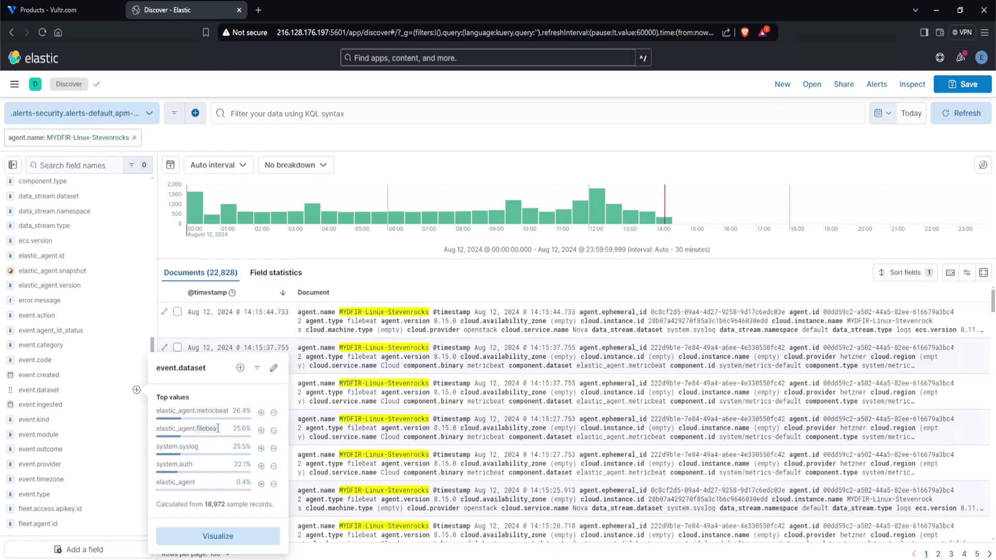
click(192, 446)
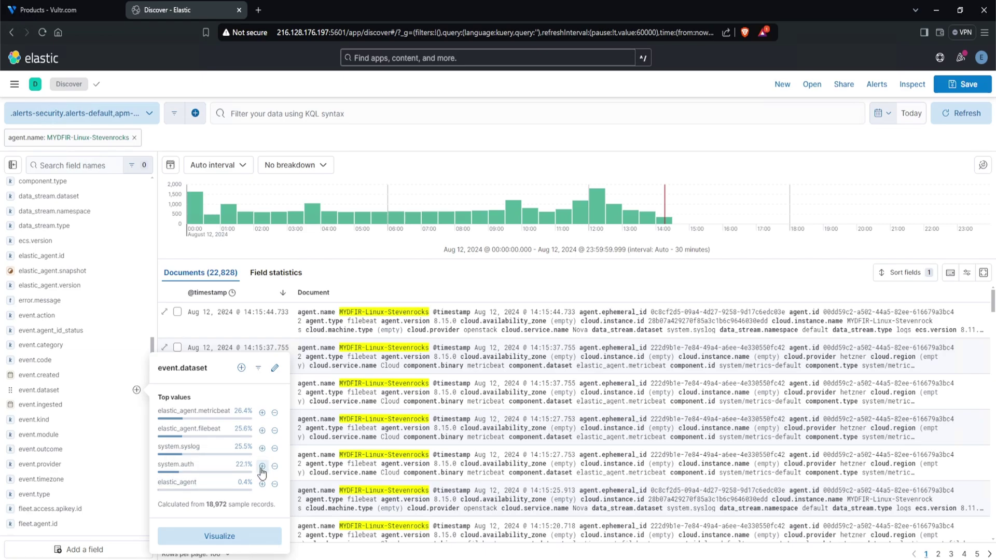
click(262, 466)
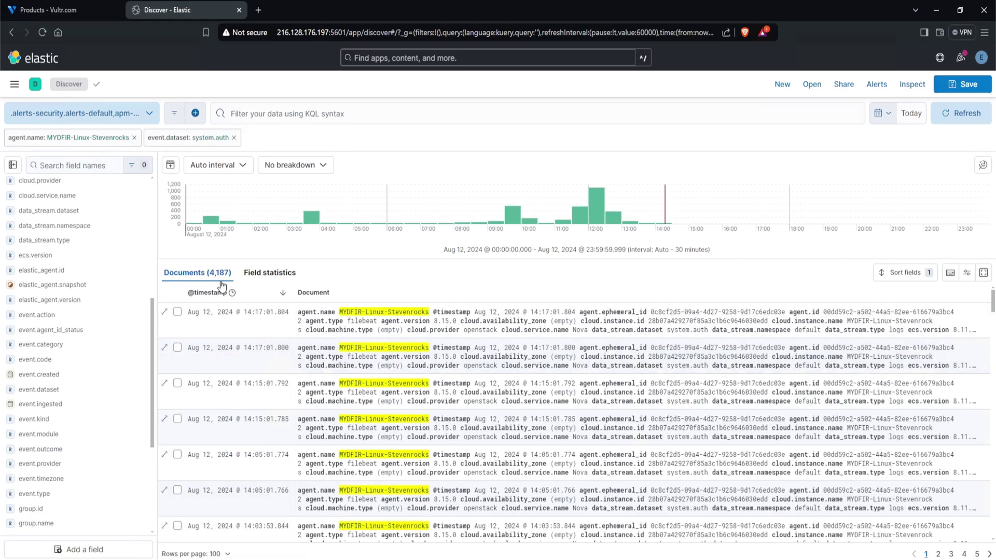
Step: Inspect a system.auth event, remove that filter, and view system.auth.ssh.event values: Failed 59.4%, Invalid 40.5%
click(165, 315)
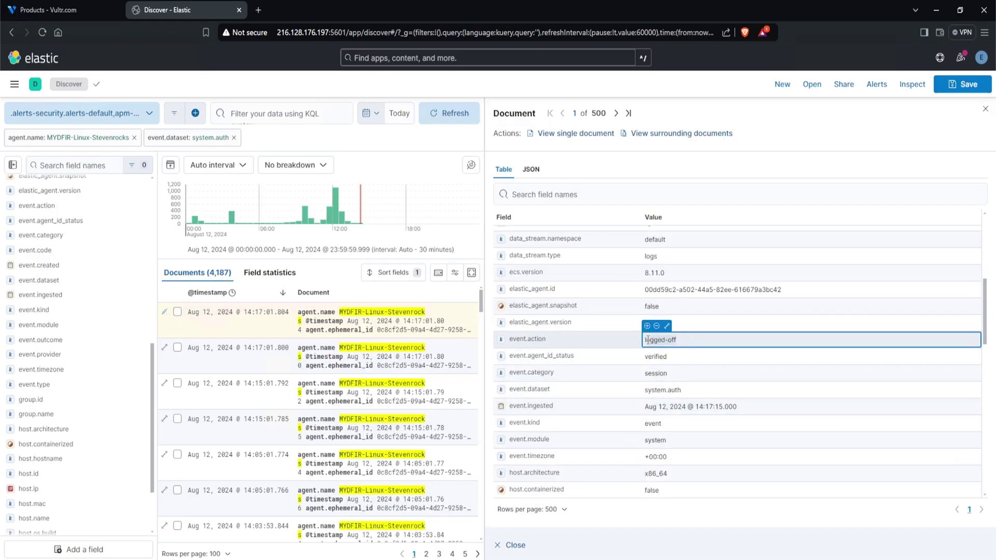
scroll(709, 366, down, 8)
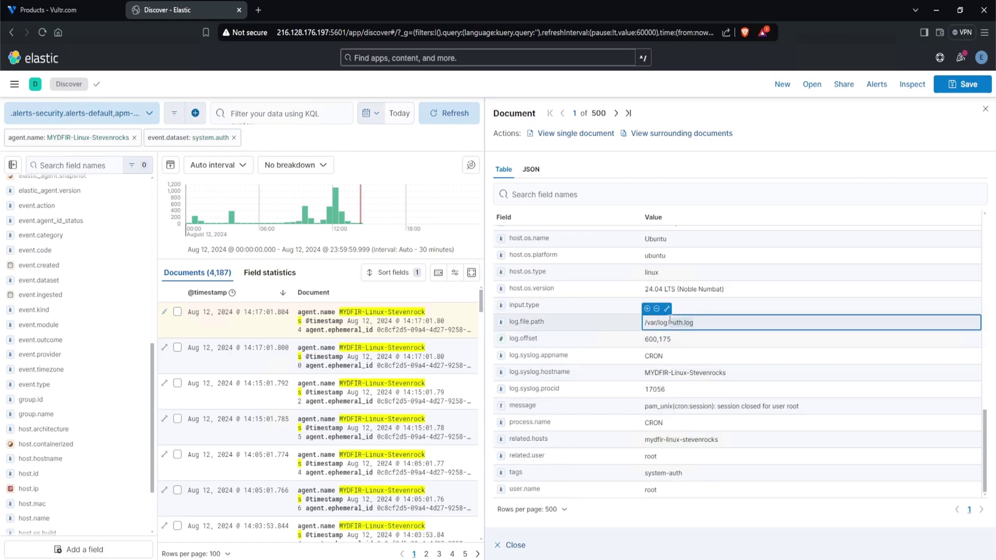
scroll(792, 422, up, 5)
scroll(796, 385, down, 5)
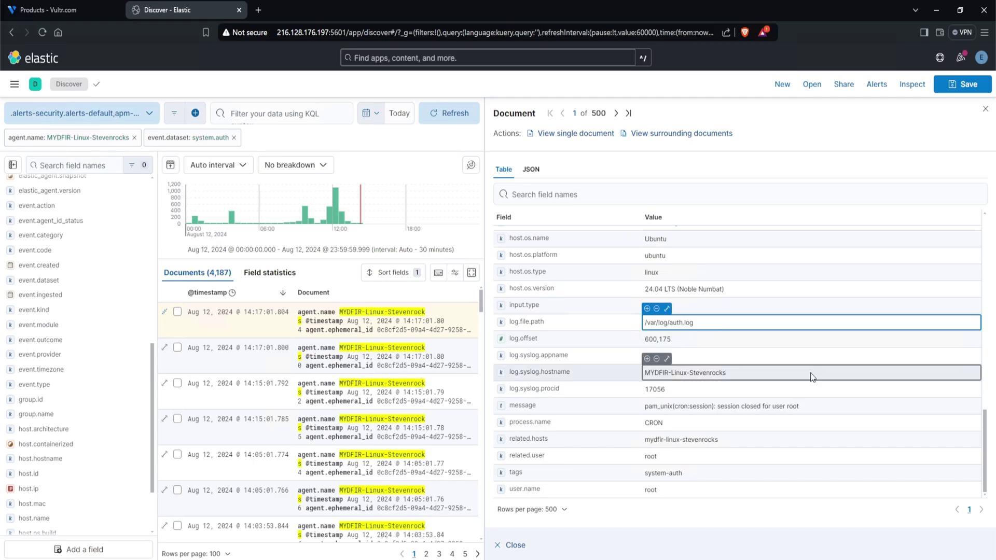
click(234, 138)
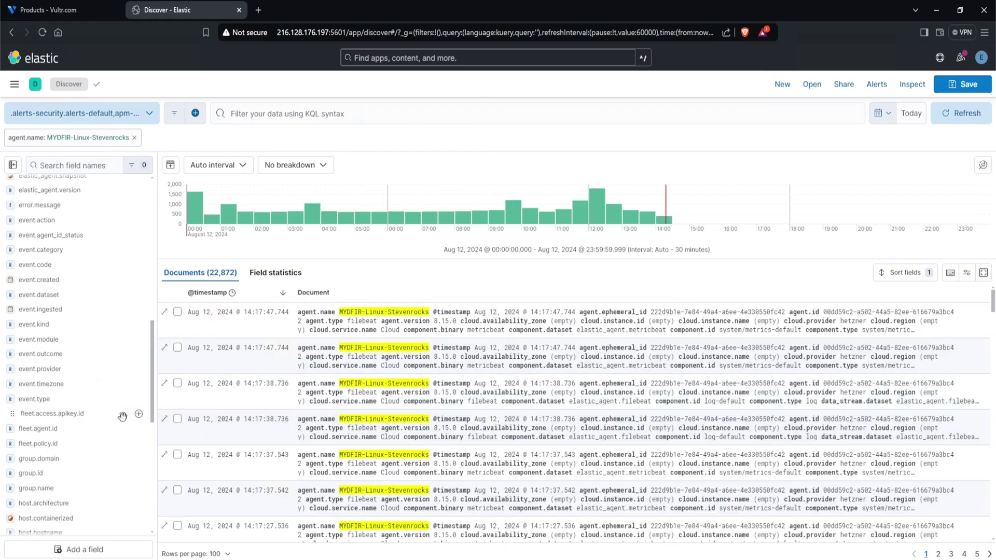
scroll(62, 394, down, 15)
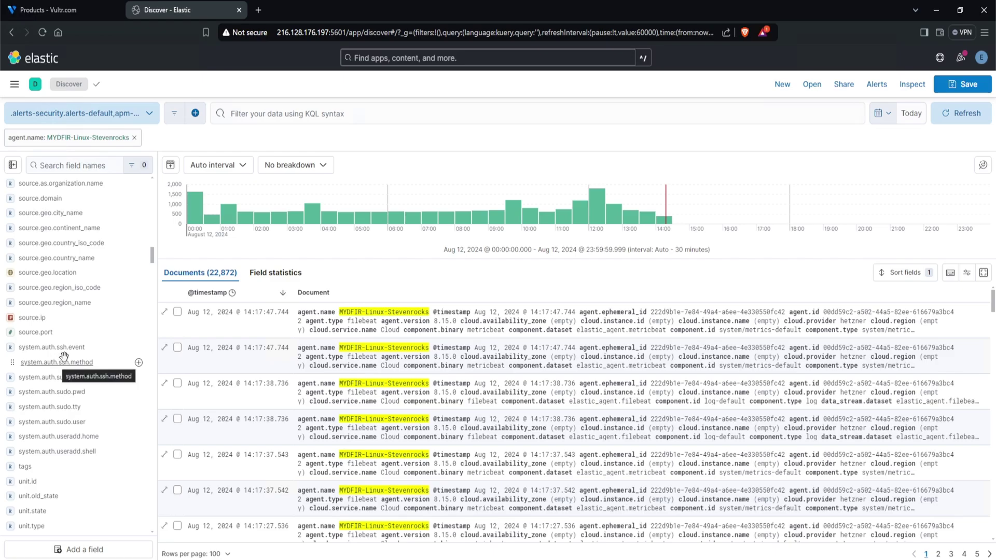
click(94, 348)
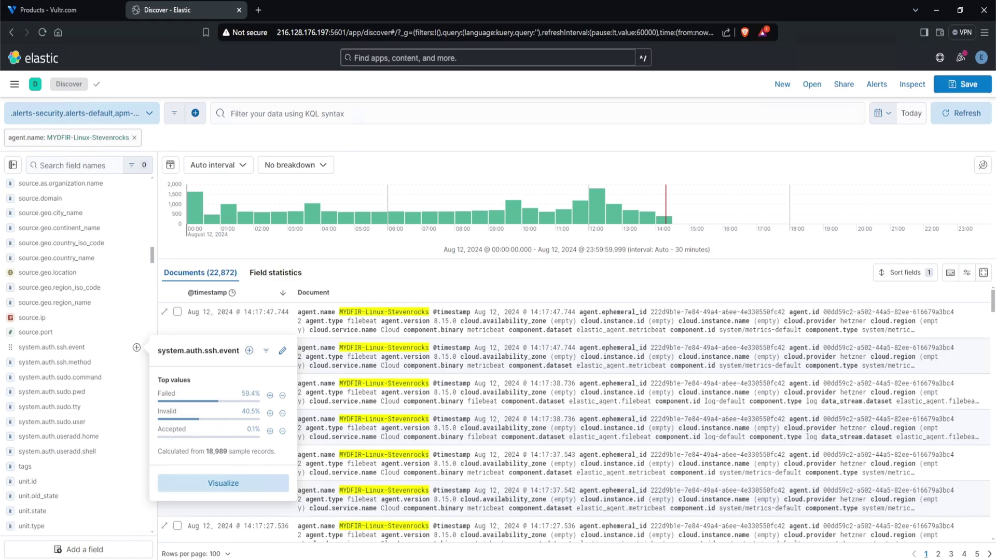
click(318, 516)
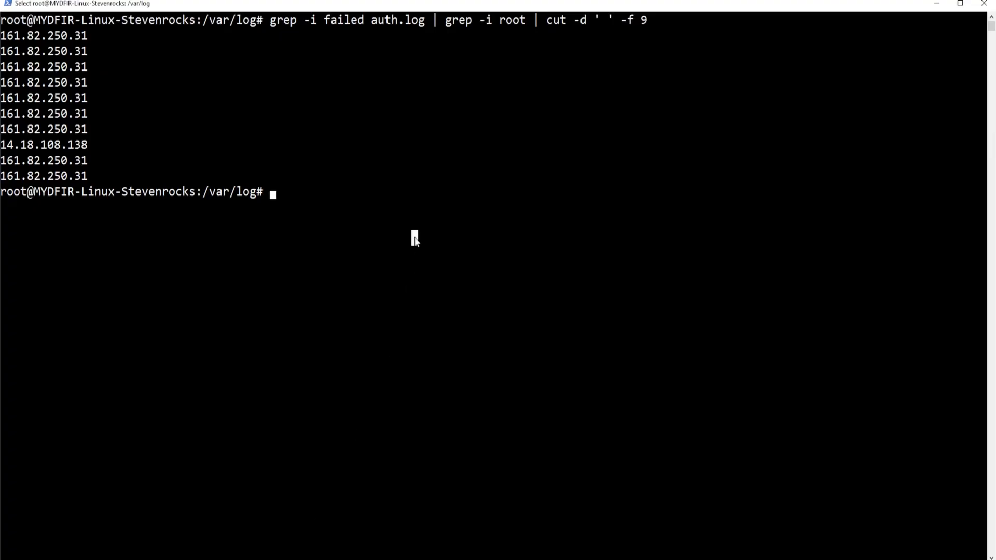
Step: Print auth.log with 'cat auth.log' in the SSH session to find 'Failed password for root' entries
text(cat auth.log)
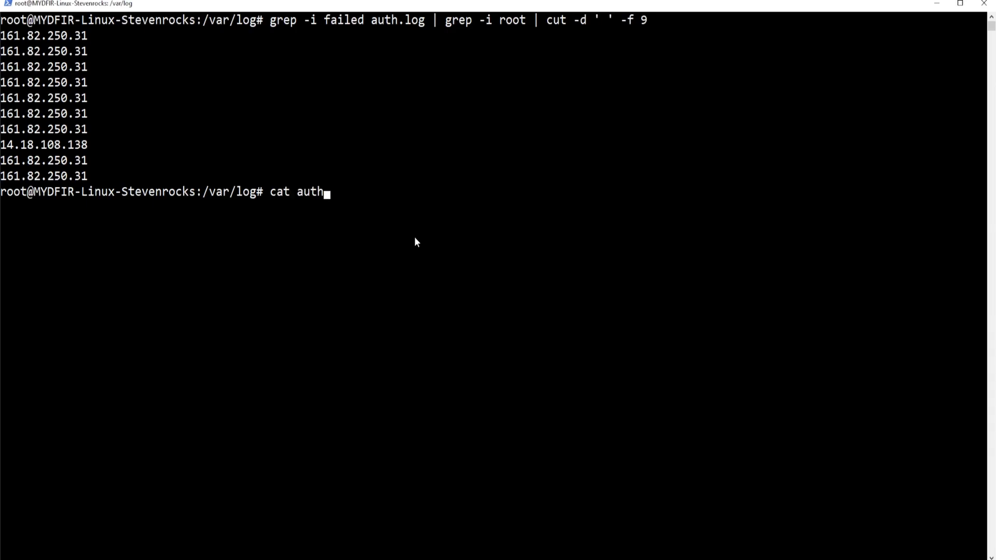
key(Return)
drag(480, 410, 630, 402)
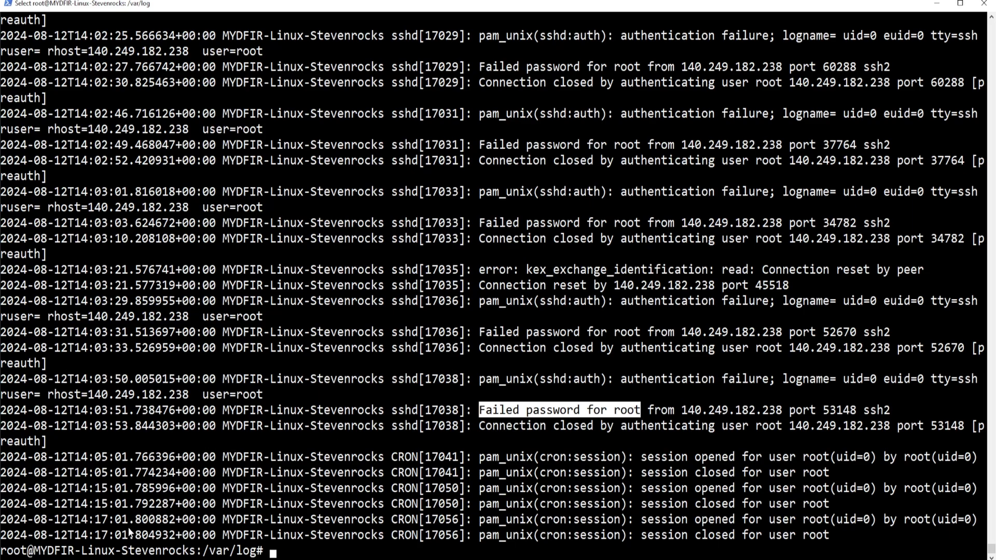
click(81, 522)
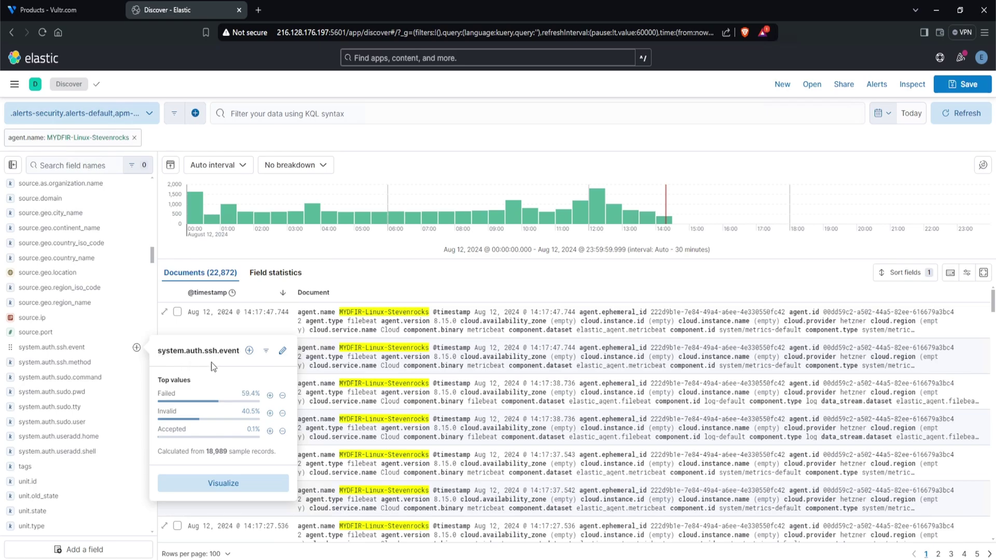
Step: Add the SSH event column and query 'system.auth.ssh.event: *', narrowing results to 1,260 documents
click(249, 351)
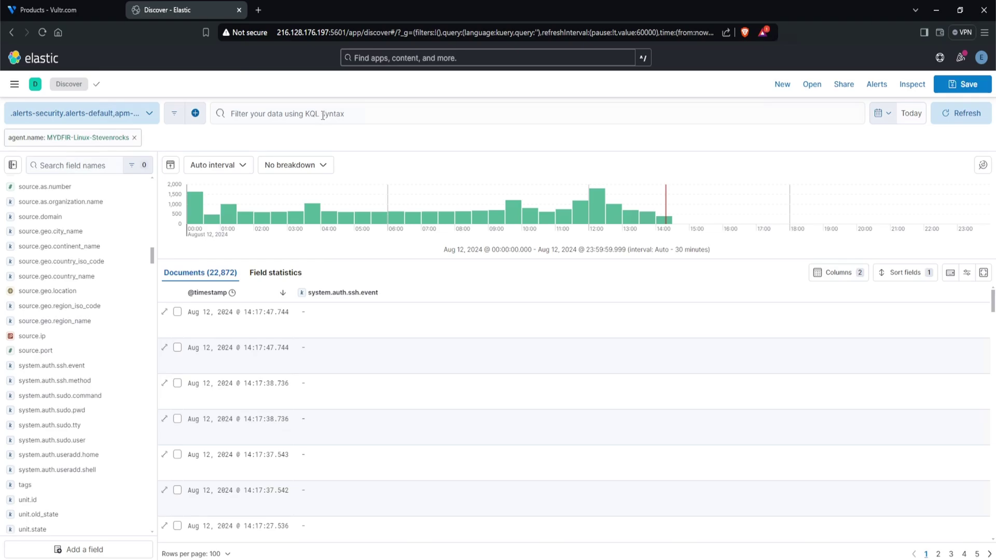
click(341, 112)
text(s)
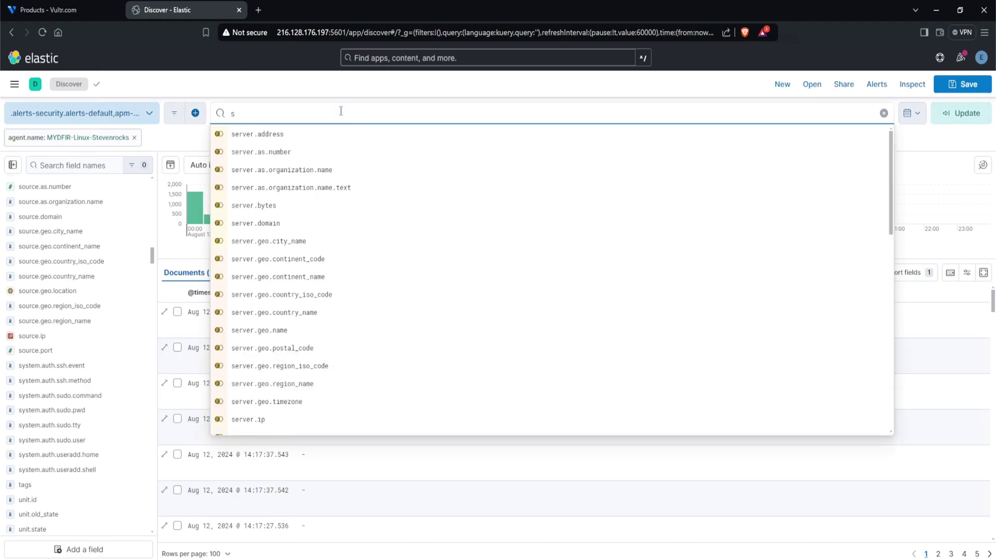
text(ystem.auth.ssh)
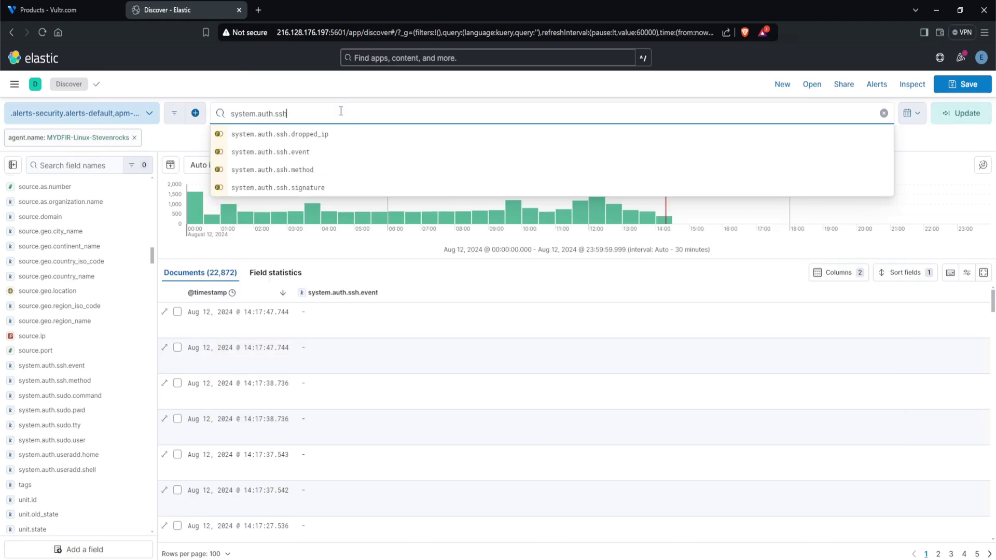
text(.event)
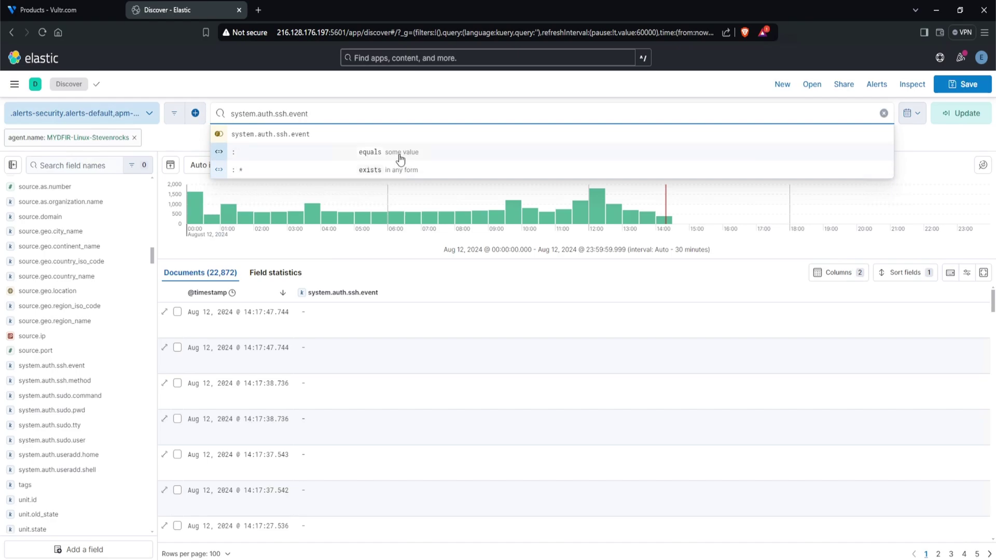
click(368, 170)
key(Return)
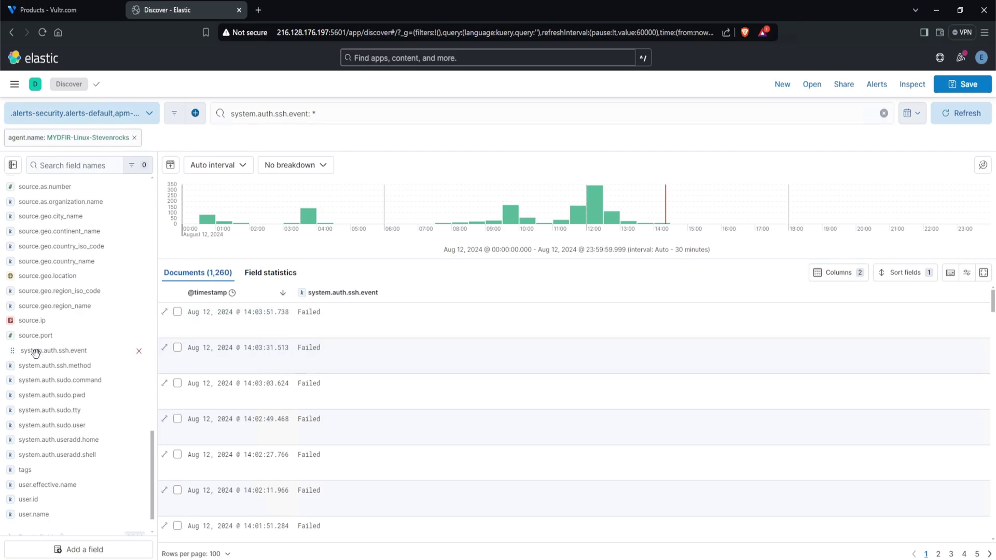
click(35, 353)
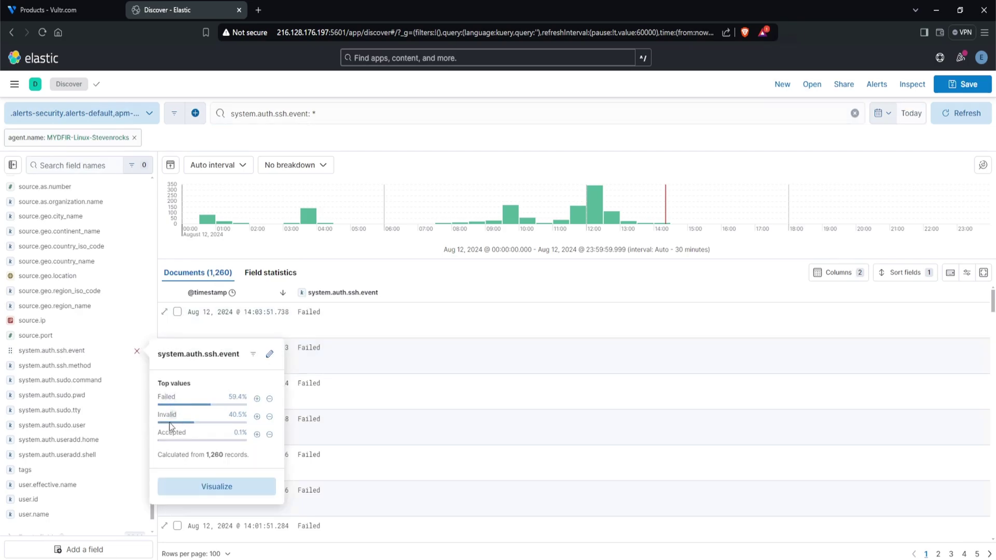
Step: Preview the SSH method, sudo command and user fields, then add user.name as a column
click(379, 385)
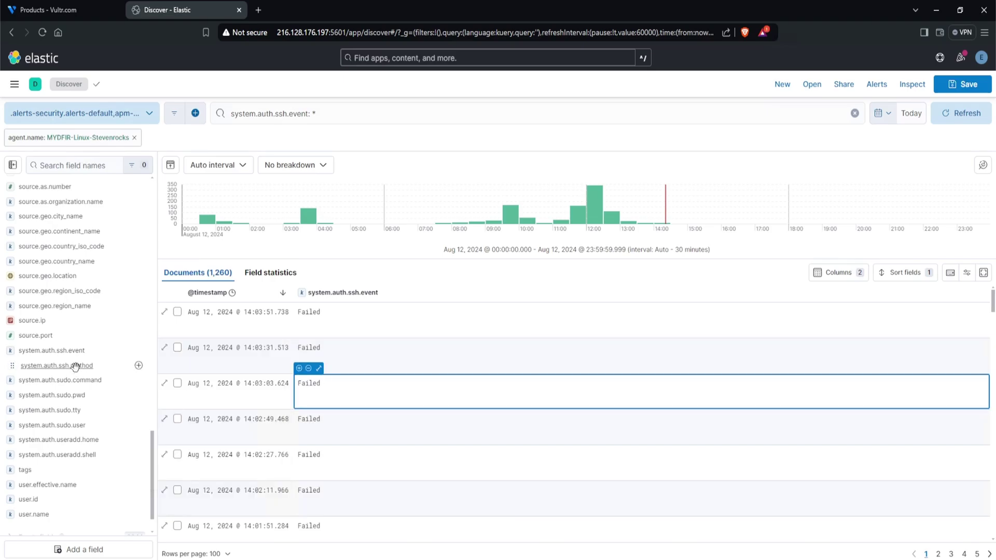
click(76, 366)
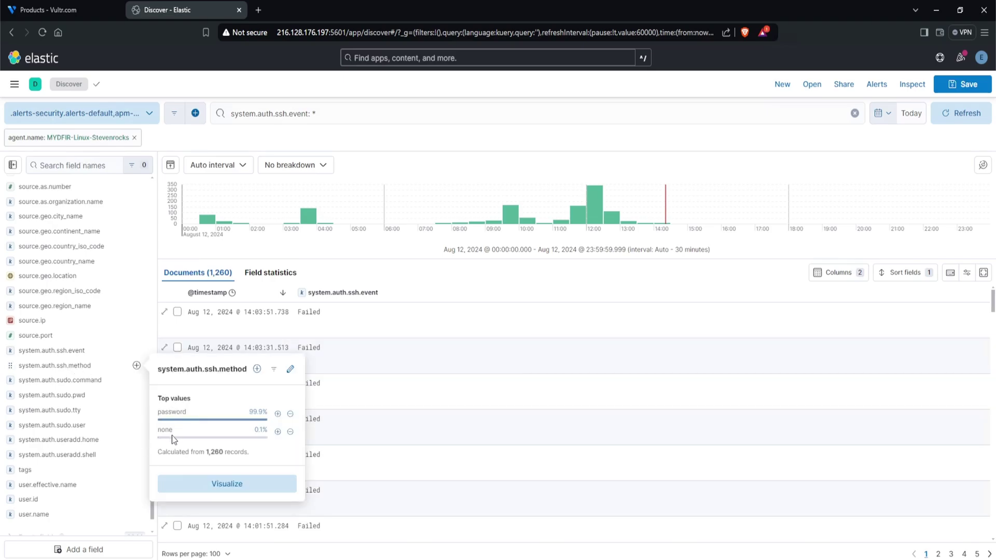
click(71, 381)
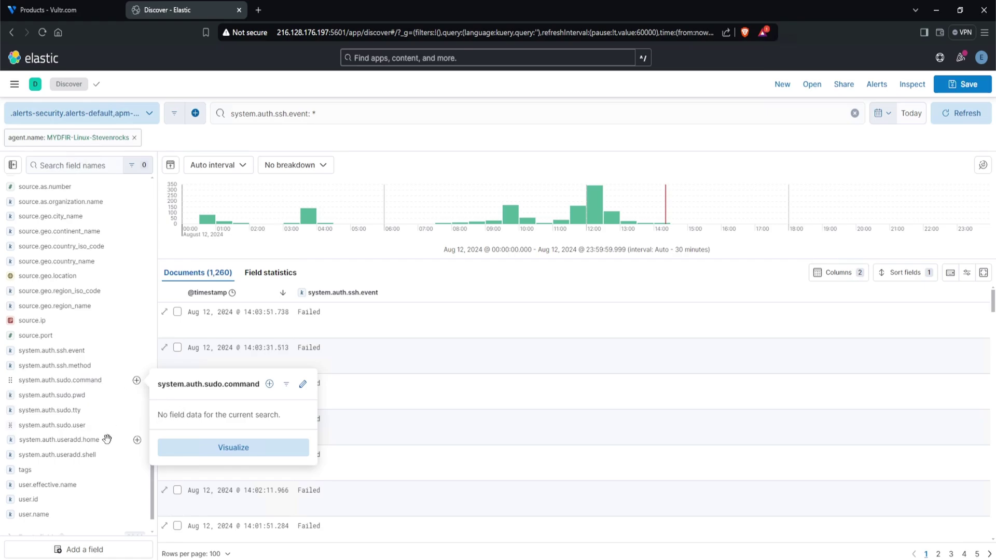
click(71, 485)
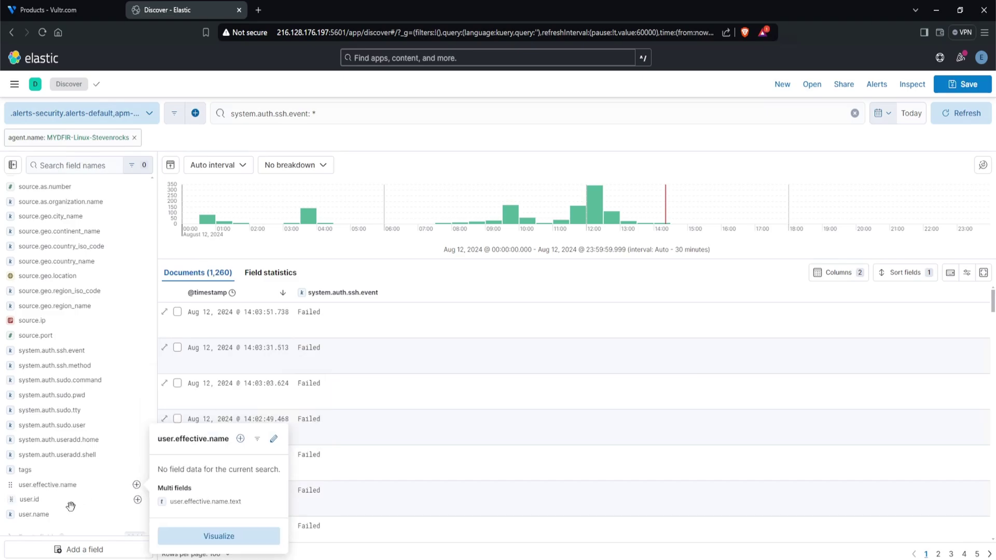
click(53, 515)
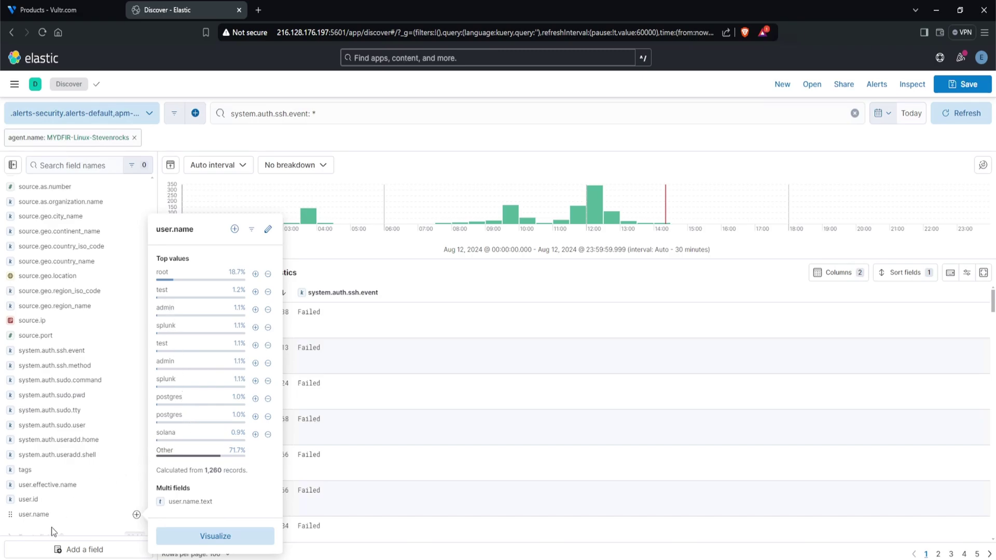
click(138, 515)
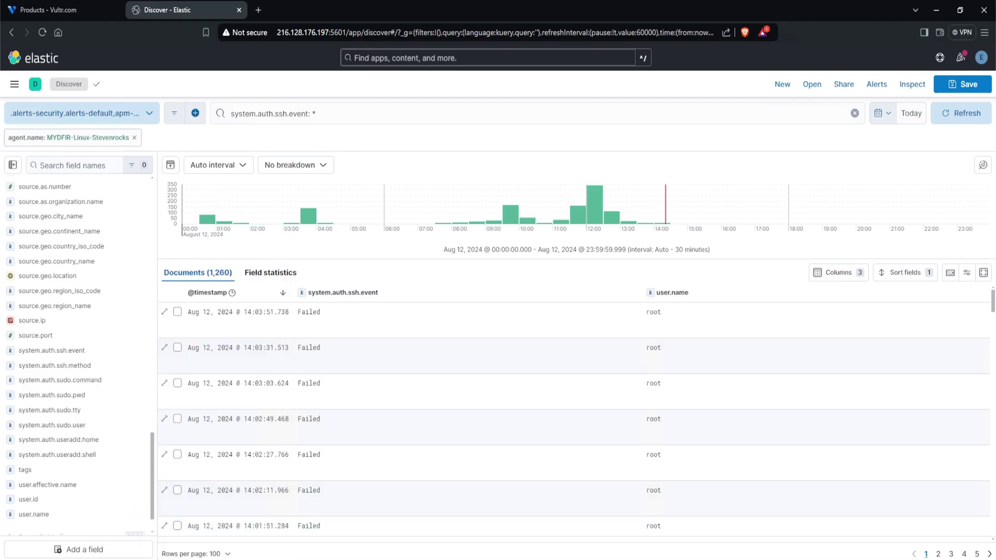
Step: Review the Notepad checklist items and move the notes window aside
mouse_move(167, 559)
click(280, 528)
drag(383, 247, 315, 248)
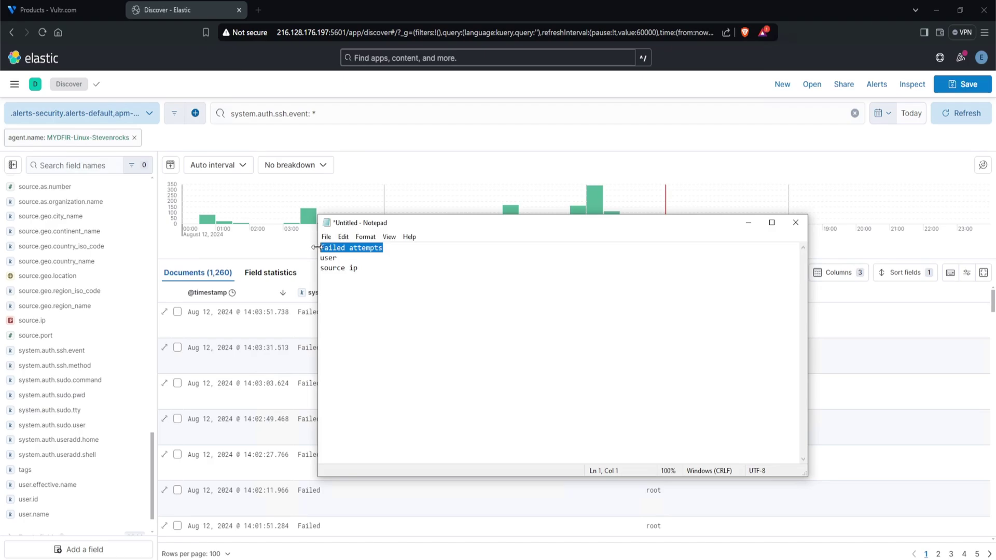
click(364, 256)
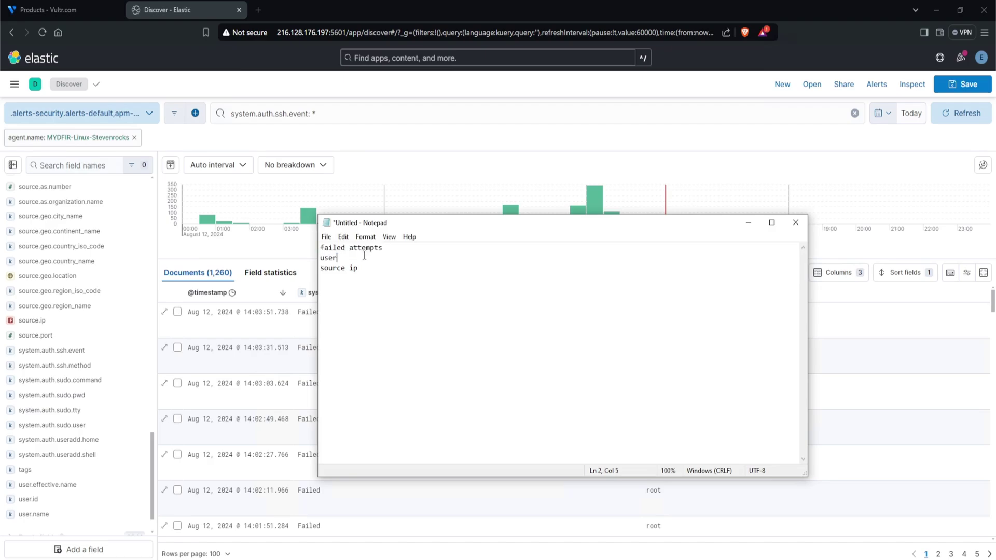
double_click(338, 249)
double_click(335, 257)
drag(502, 224, 268, 139)
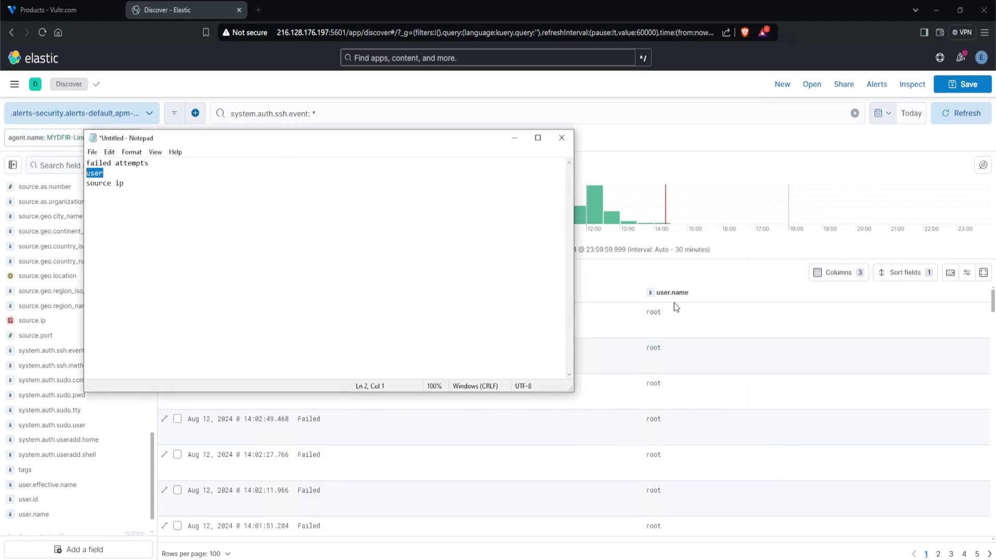
drag(86, 183, 125, 184)
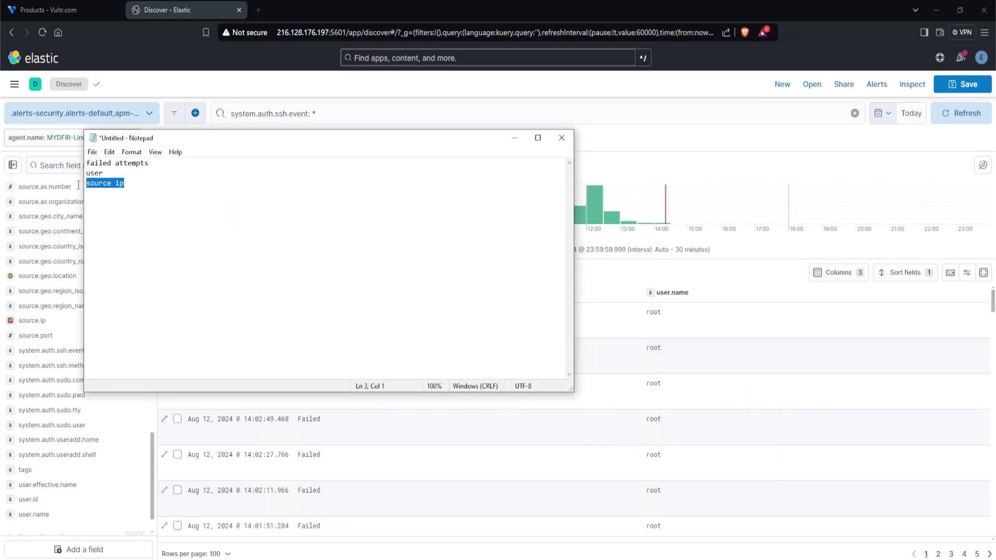
drag(449, 144, 673, 242)
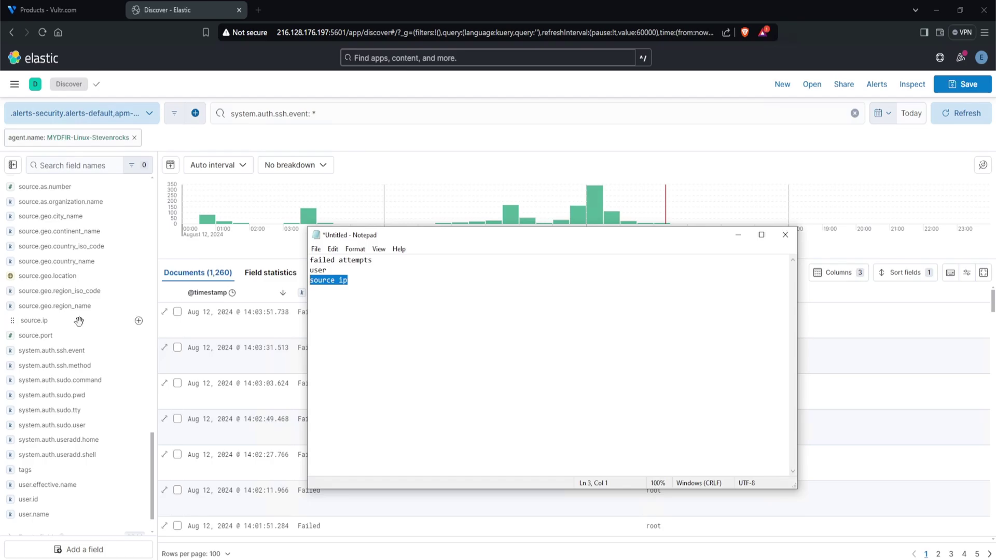
Step: Add source.ip and source.geo.country_name columns to the table and check the top countries
click(56, 322)
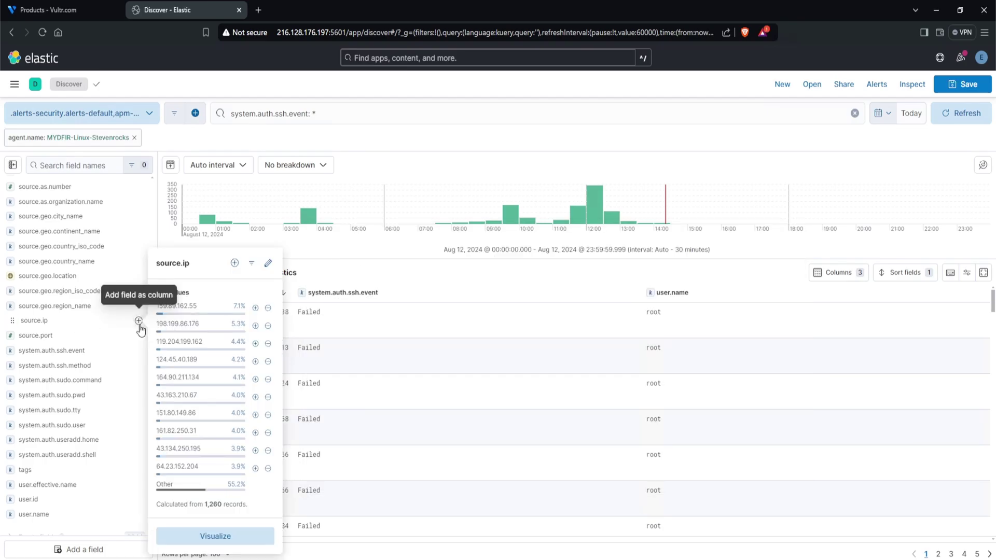
click(139, 321)
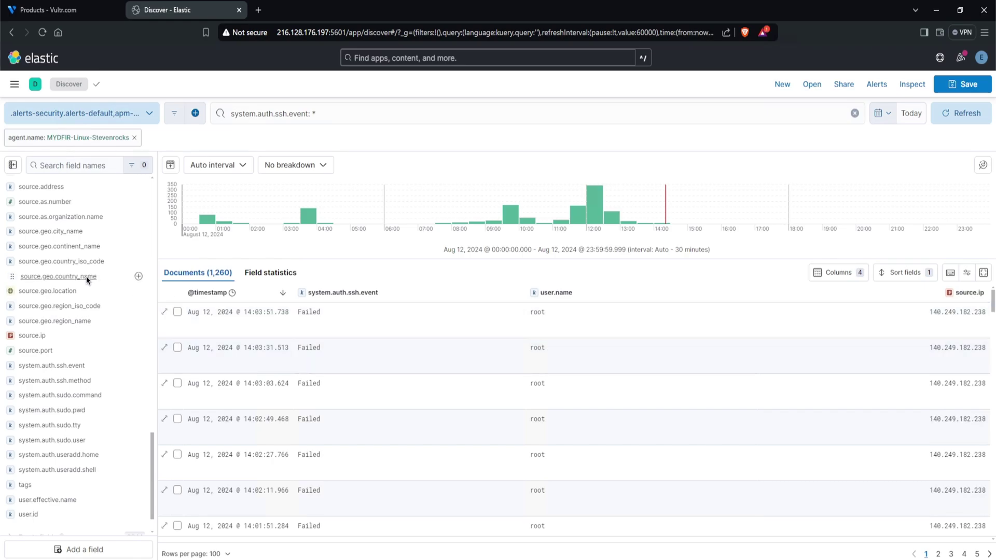
click(86, 276)
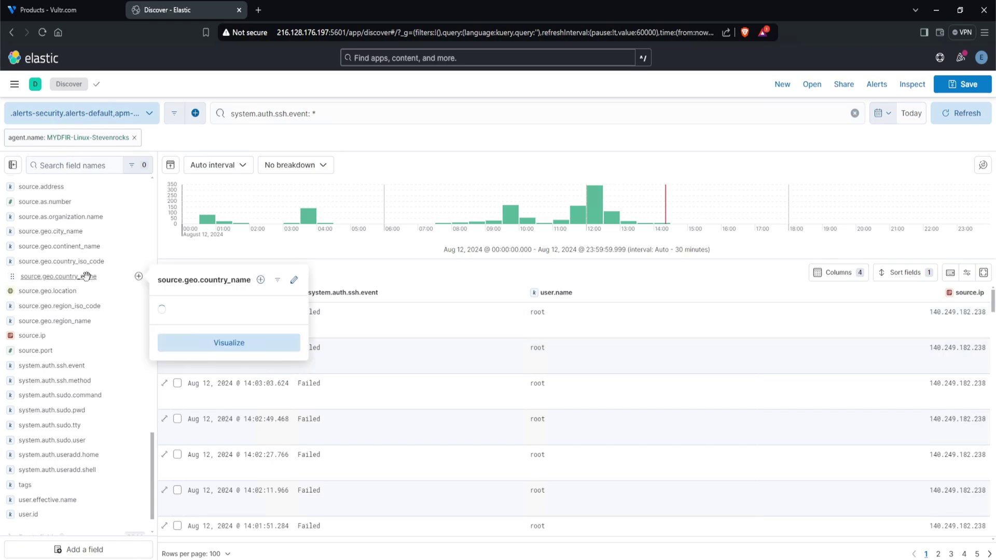
click(139, 276)
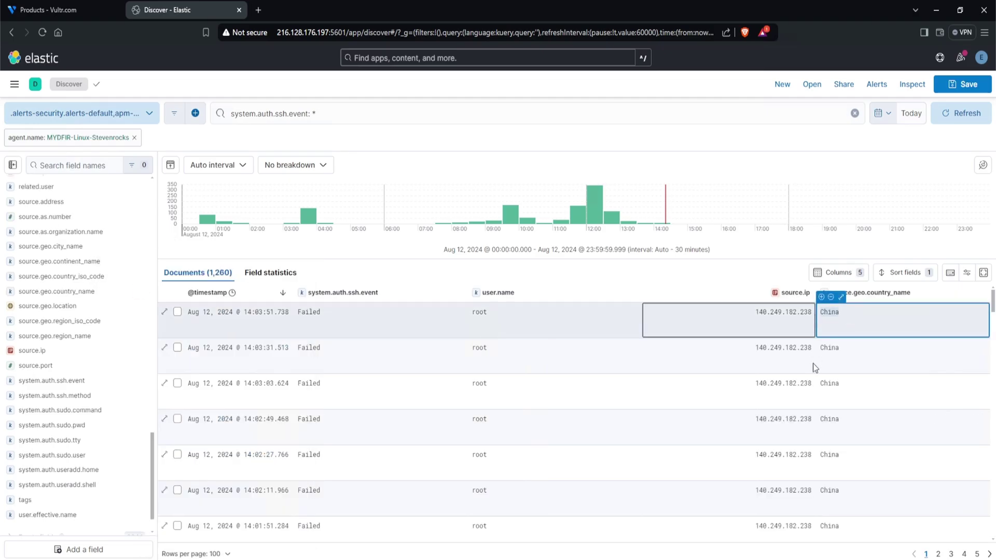
scroll(839, 386, down, 3)
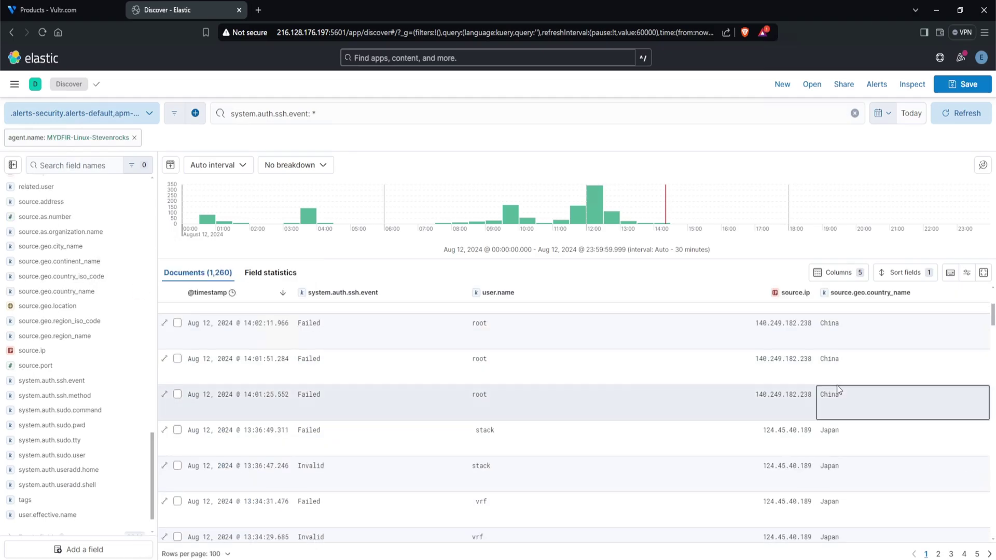
scroll(751, 434, down, 5)
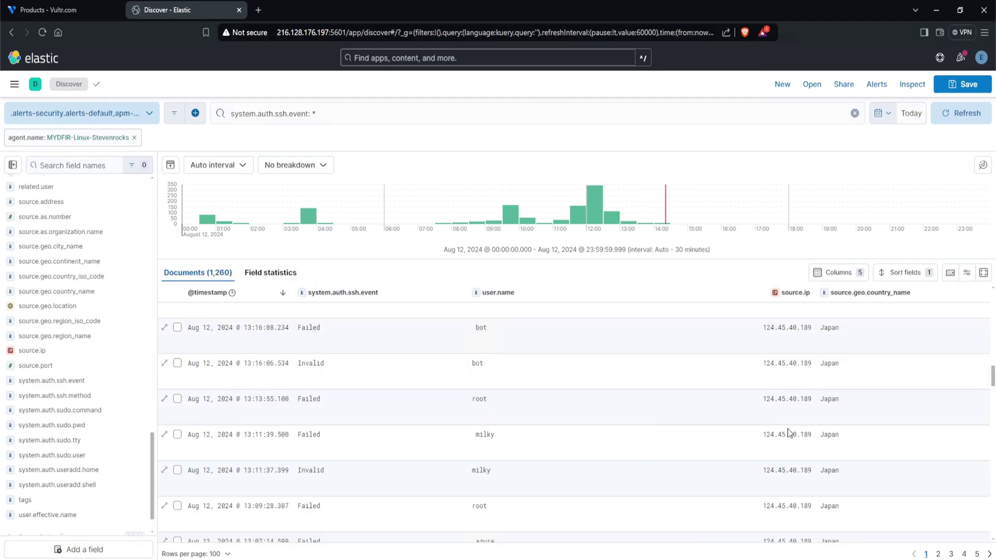
scroll(787, 429, down, 1)
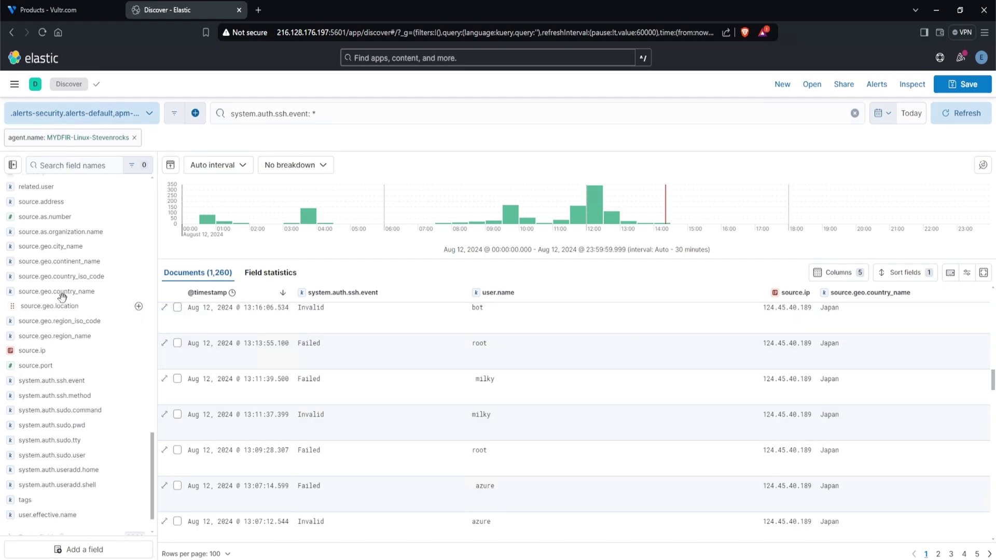
click(59, 292)
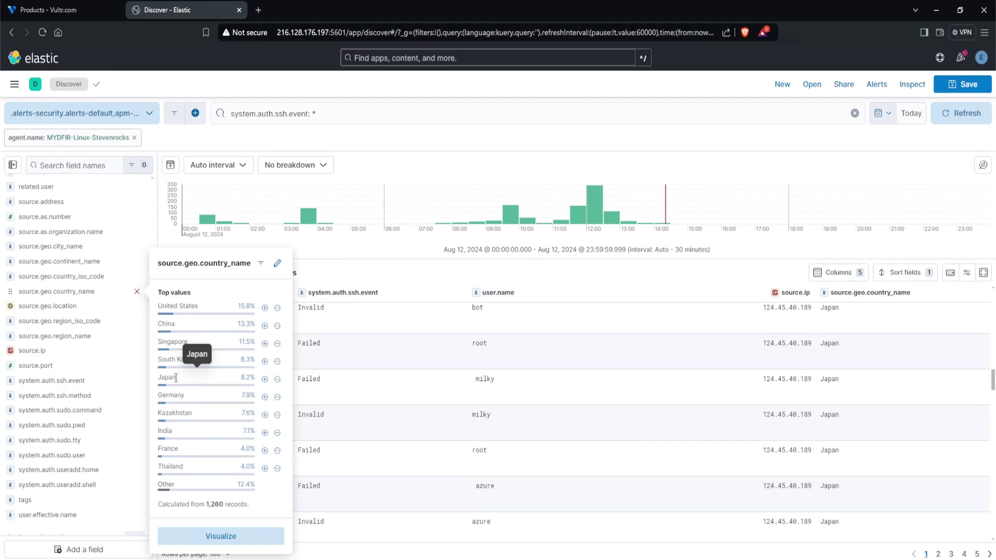
drag(175, 376, 152, 321)
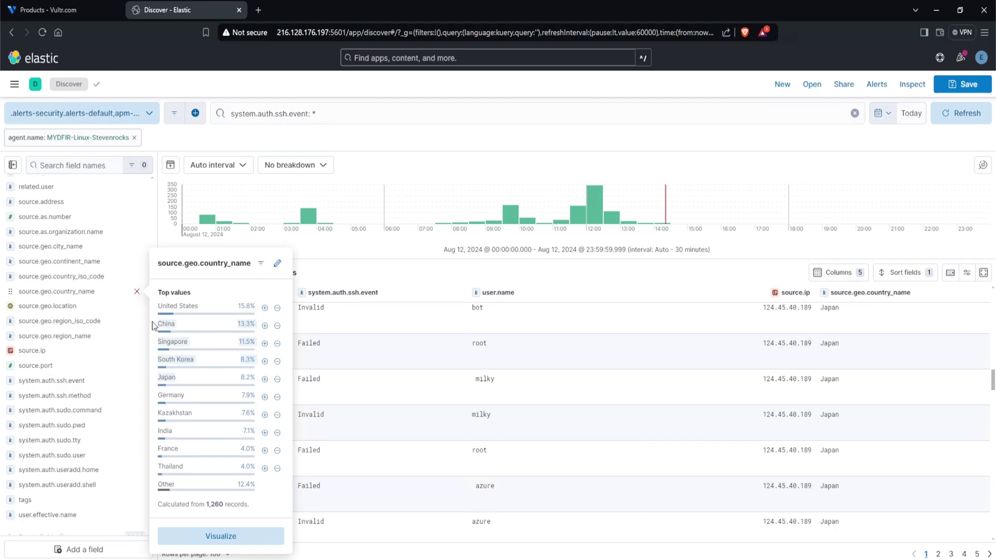
click(590, 352)
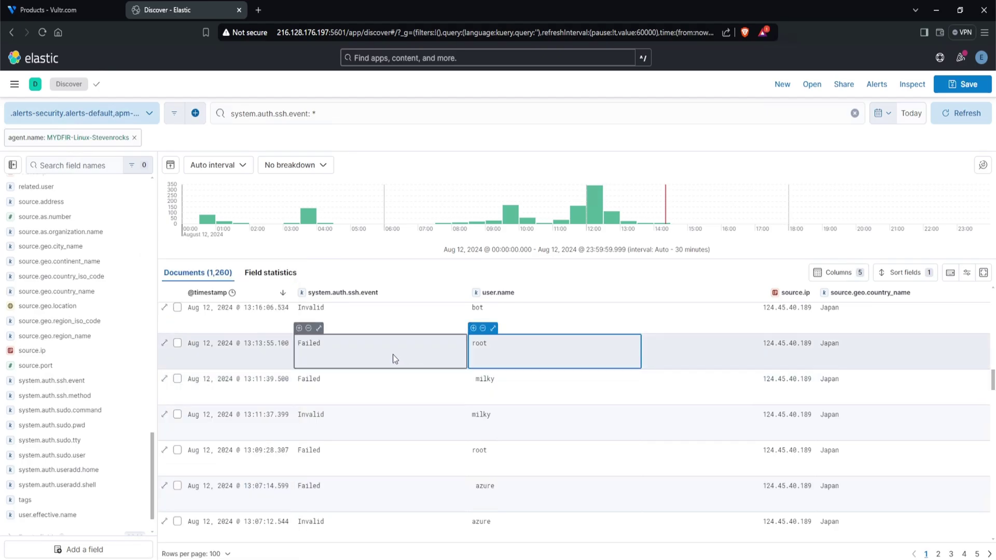
Step: Filter to Failed SSH events (749 documents) and save the search as 'SSH Failed Activity'
click(300, 329)
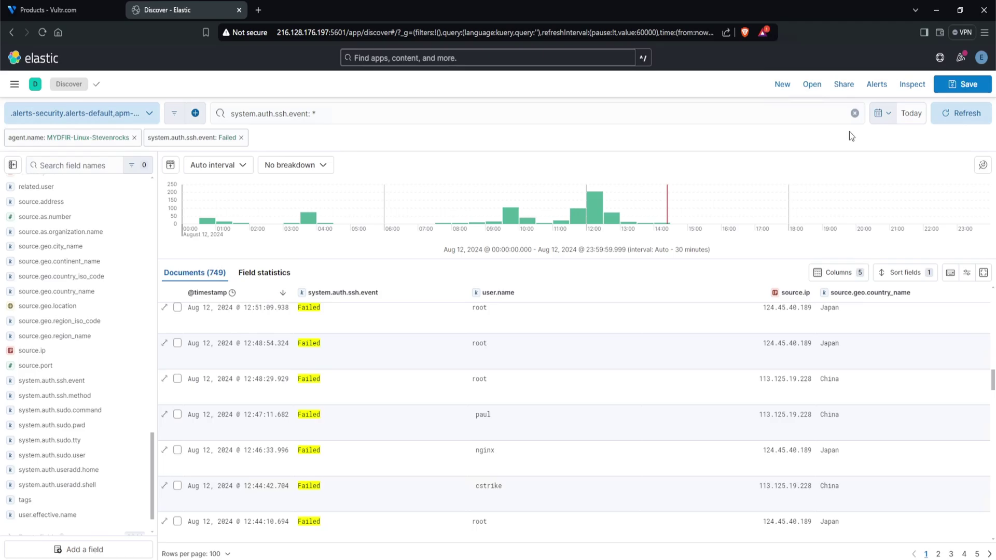
click(962, 89)
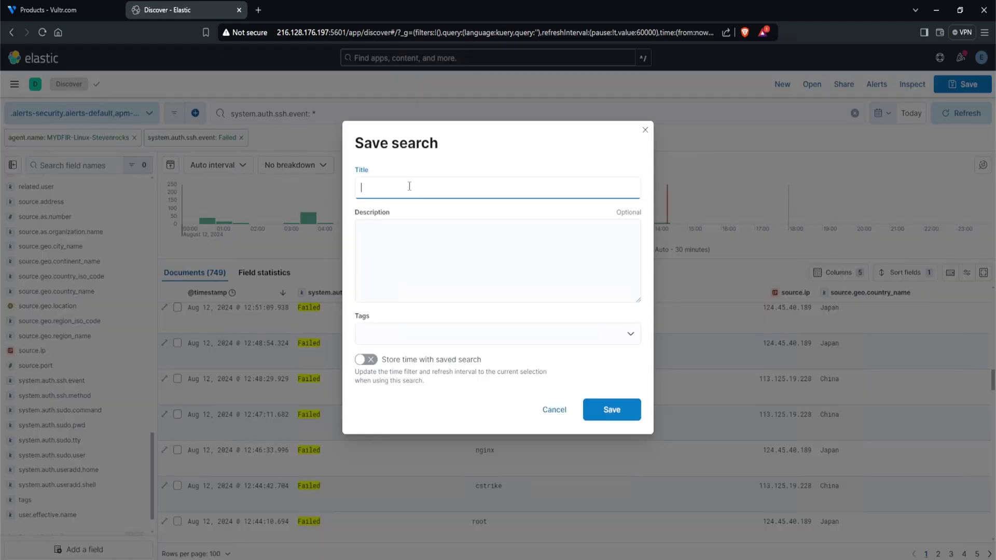
text(SSH Failed Activity)
click(634, 418)
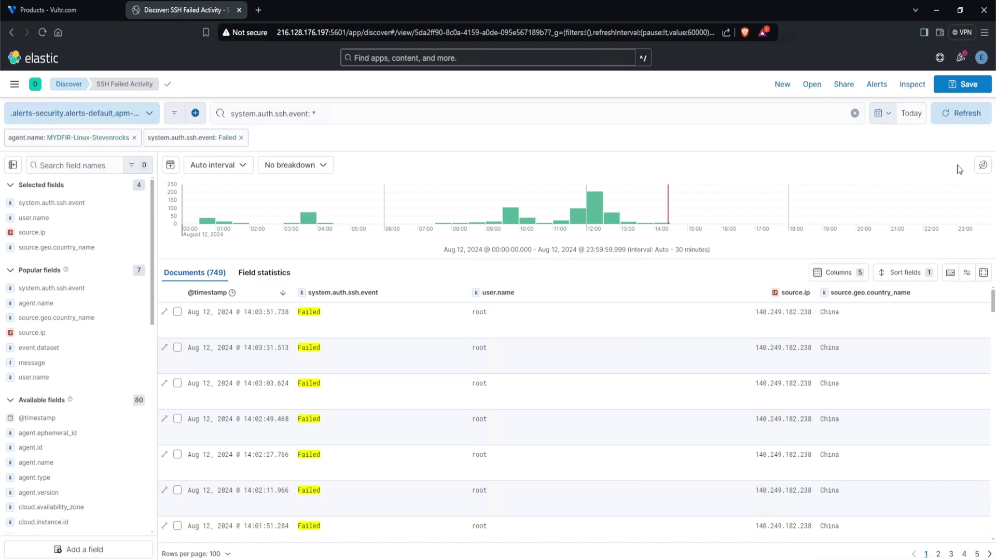
click(882, 96)
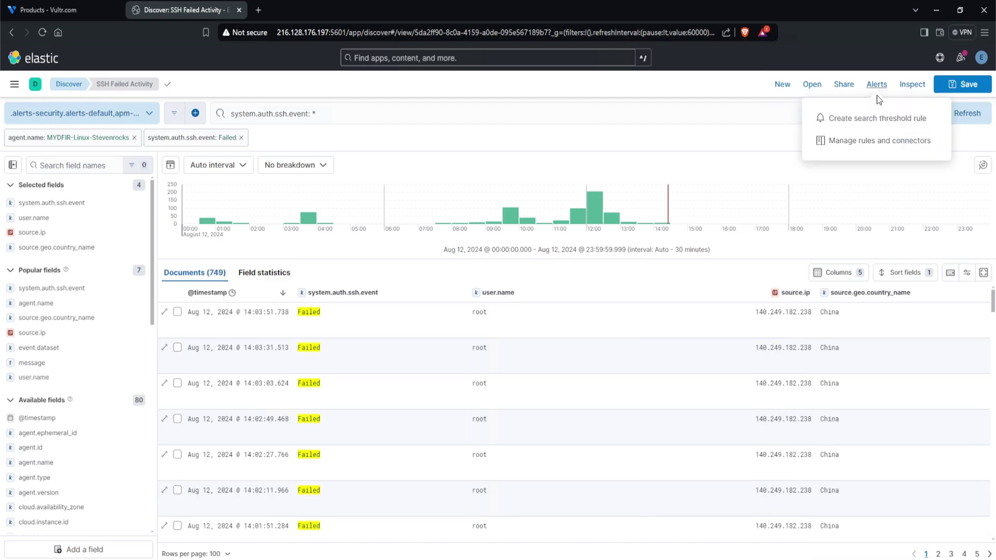
Step: Create a search threshold rule named 'MyDFIR-SSH Brute Force Activity' followed by the user's handle
click(864, 130)
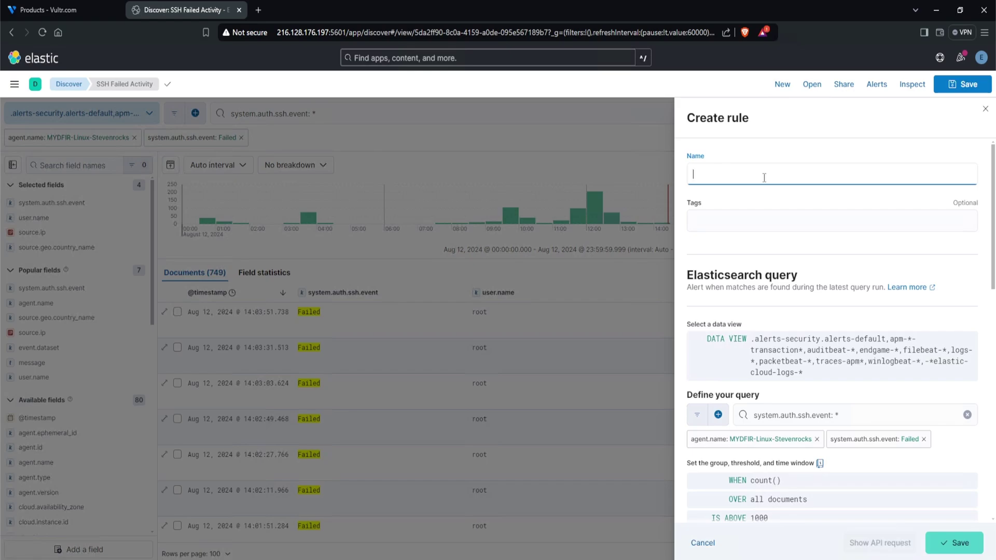
text(T)
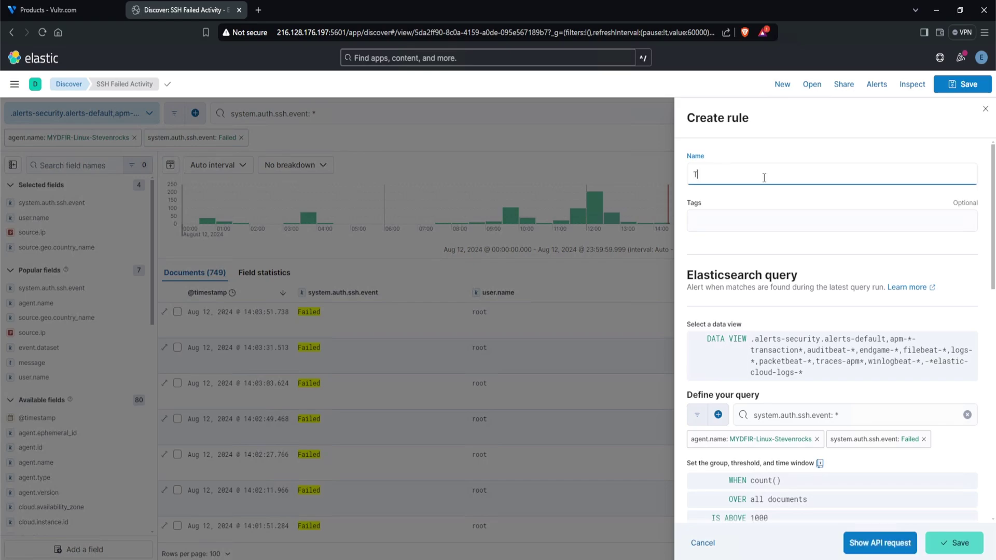
text(est-Alert-Stevenrocks)
double_click(765, 175)
click(806, 175)
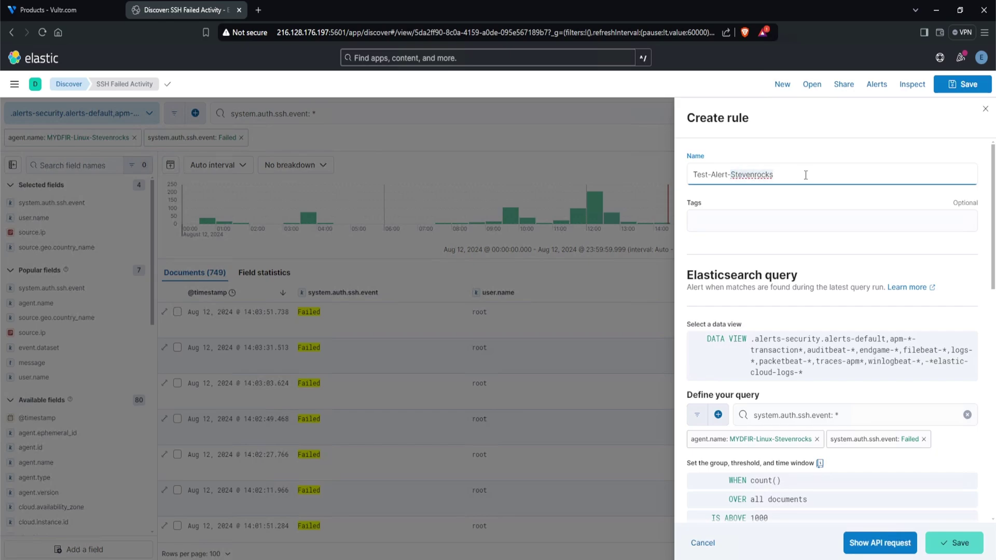
key(ctrl+a)
text(M)
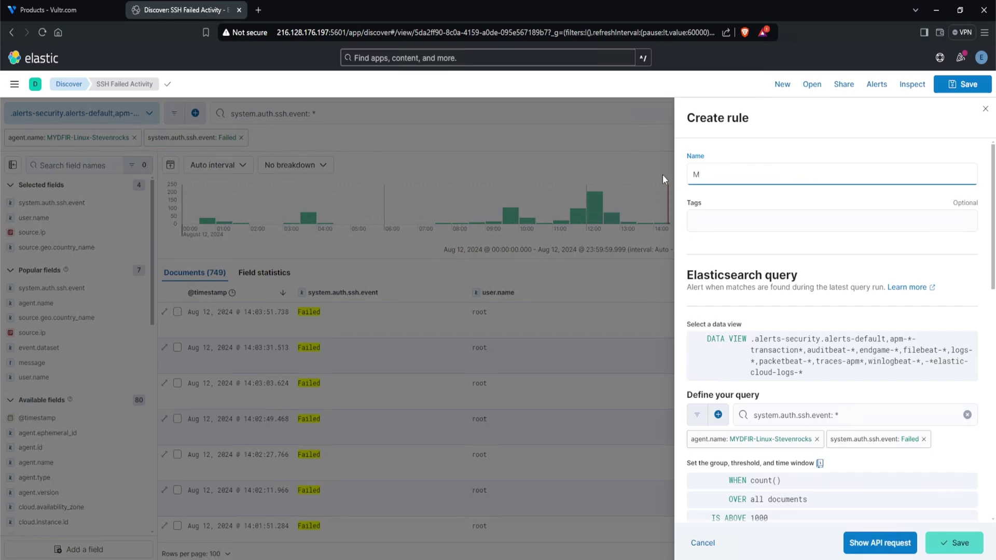
text(yDFIR-SSH Brute Force Activit)
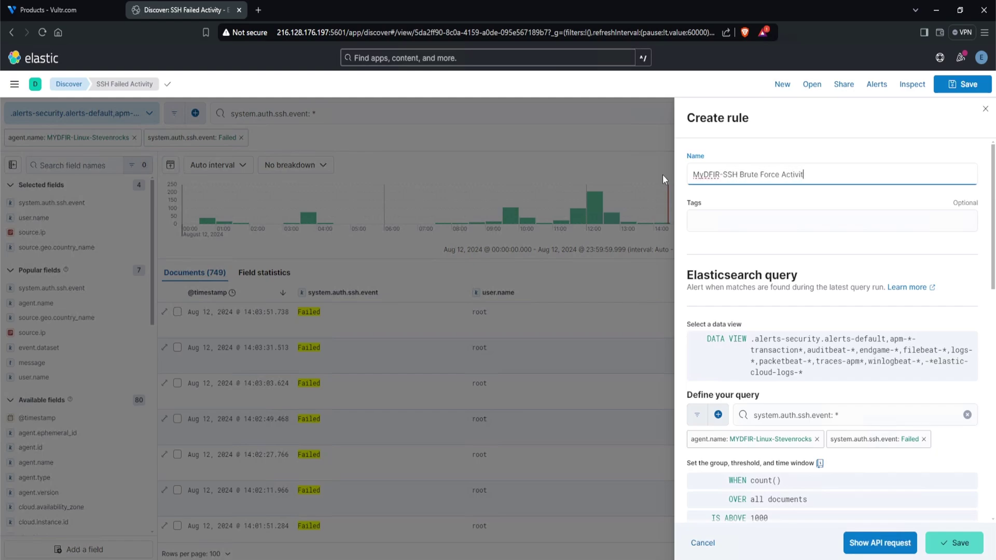
text(y-stevenrocks)
click(727, 252)
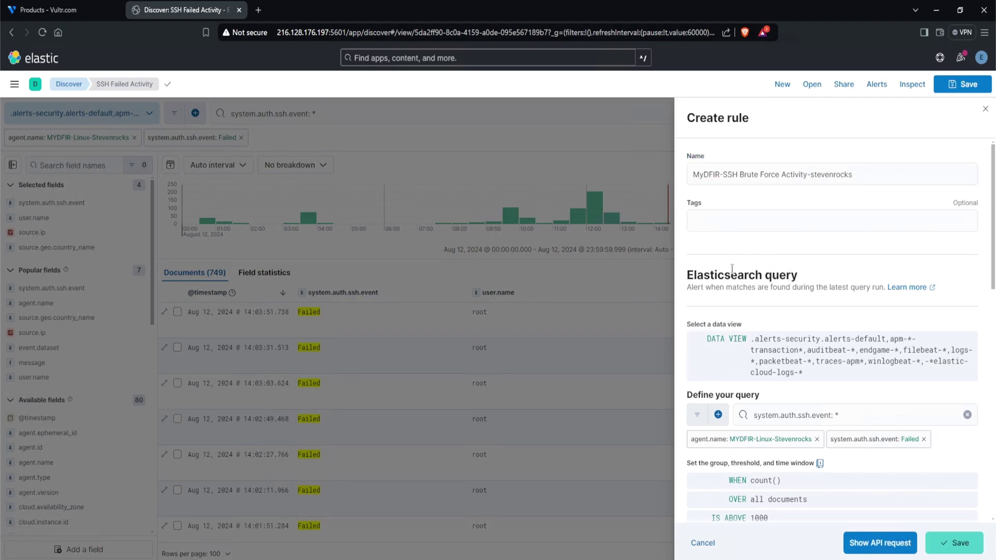
scroll(793, 277, down, 2)
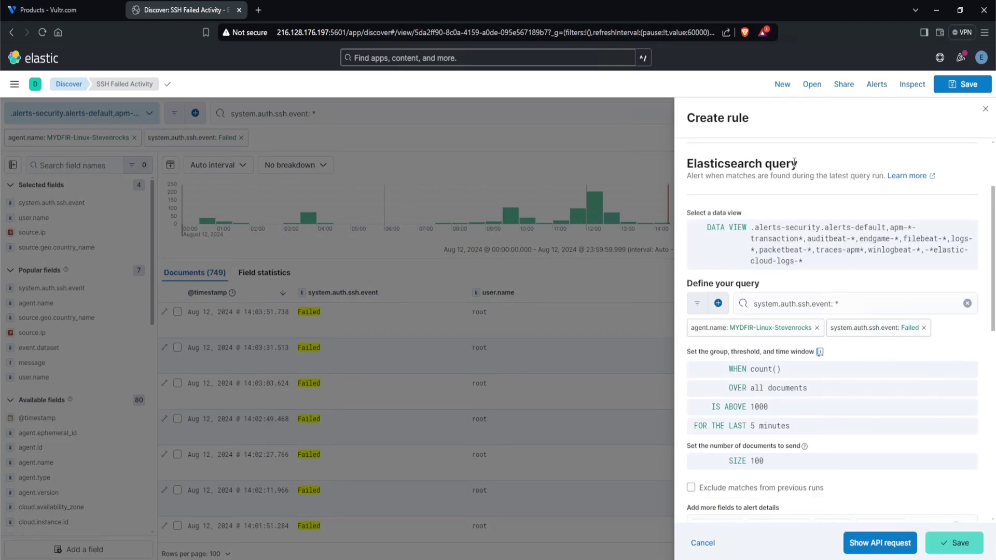
scroll(794, 162, up, 2)
scroll(794, 163, down, 2)
triple_click(716, 284)
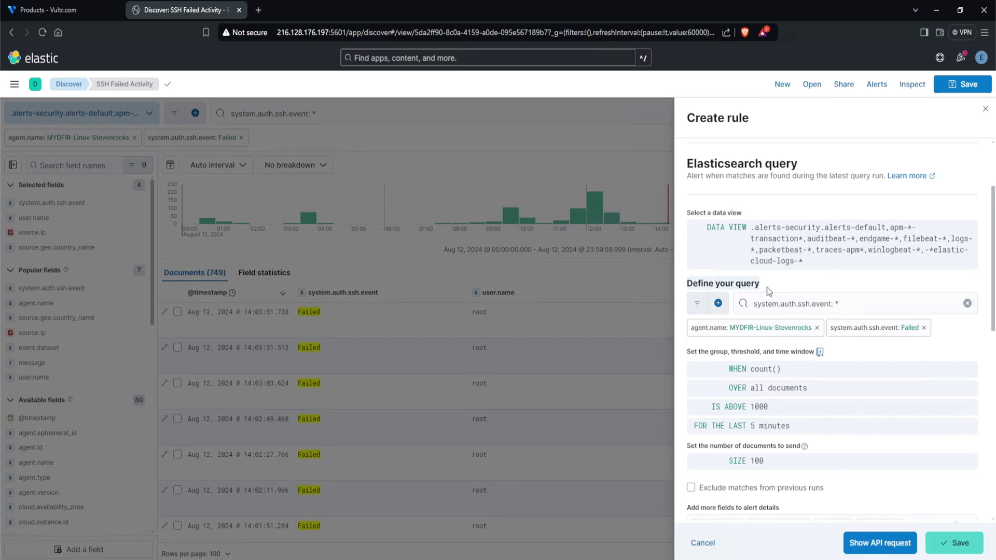
triple_click(834, 308)
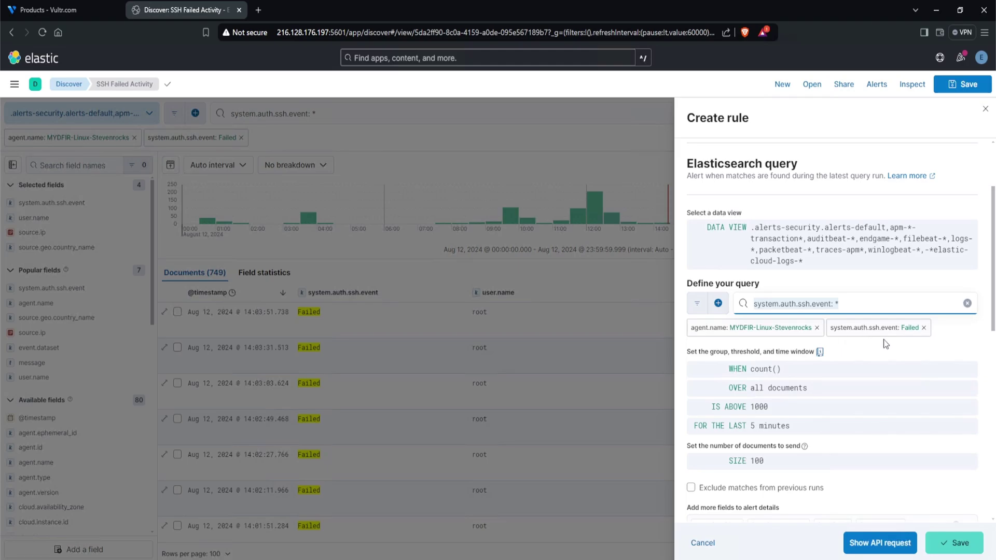
scroll(771, 309, down, 1)
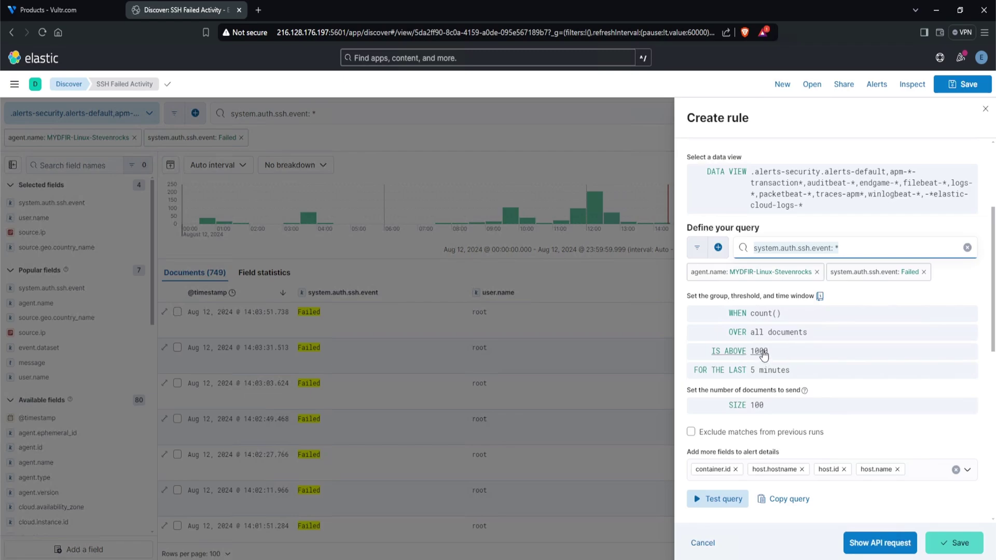
click(764, 353)
Step: Set the rule threshold to IS ABOVE 5 and test the query, which matches 0 documents
key(BackSpace)
key(BackSpace)
key(BackSpace)
key(BackSpace)
text(5)
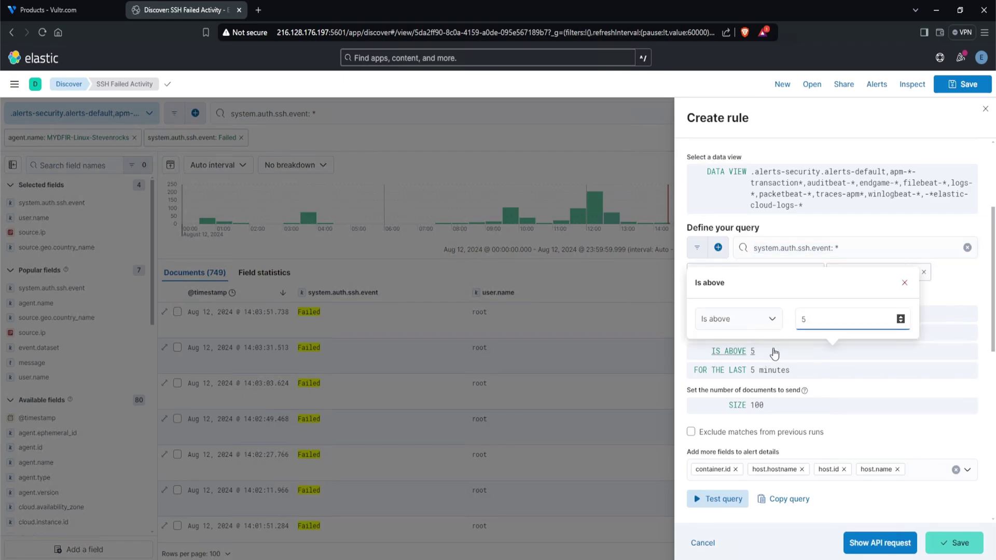
click(780, 379)
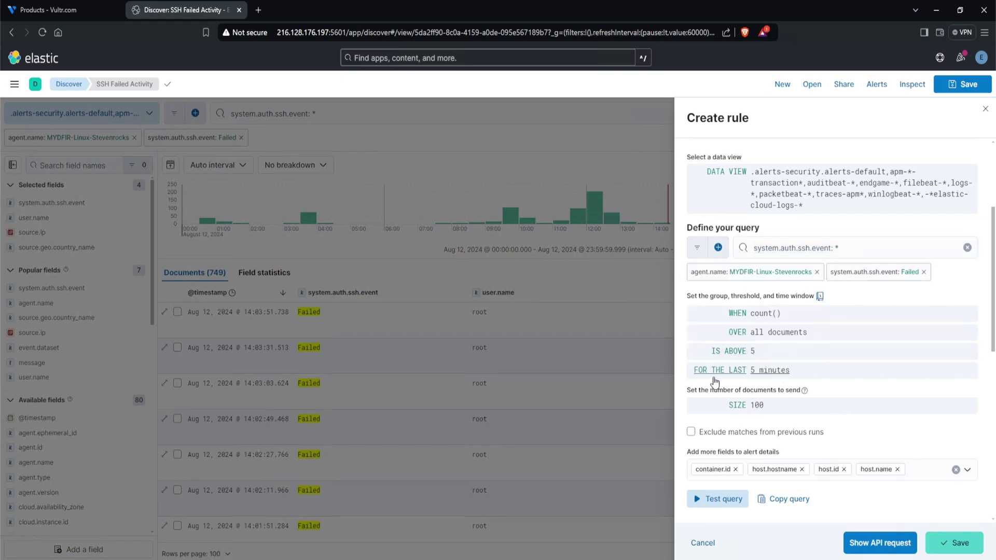
click(782, 375)
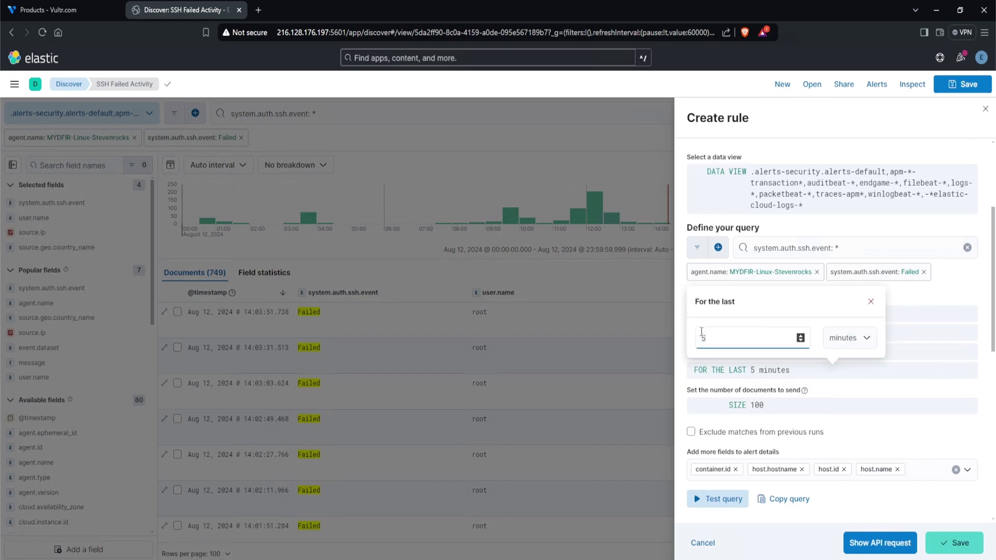
click(766, 384)
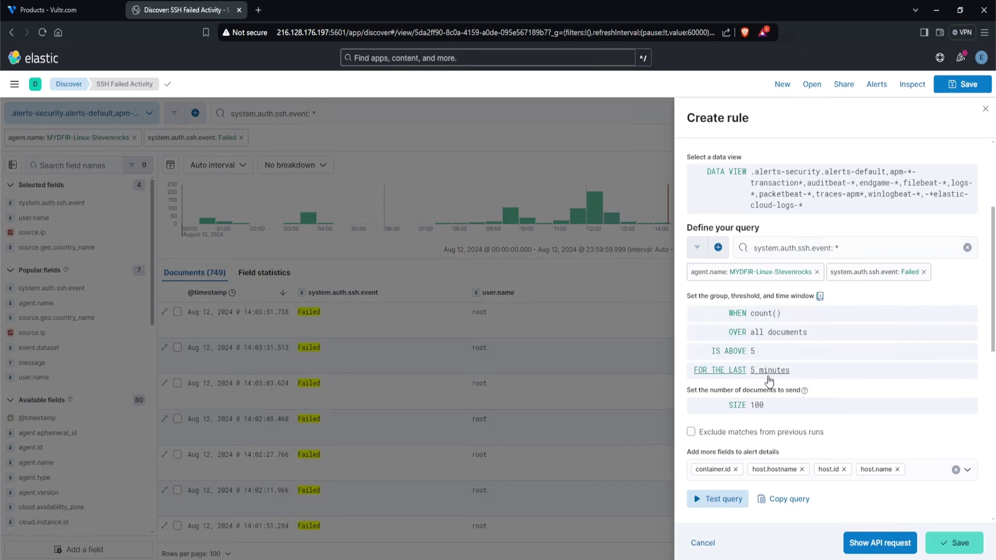
click(769, 381)
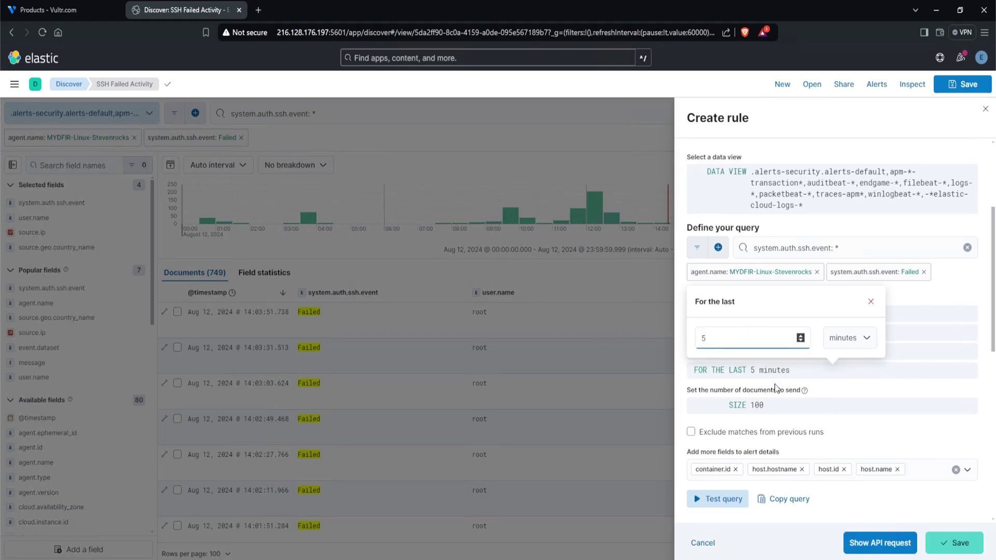
click(775, 389)
scroll(864, 385, down, 1)
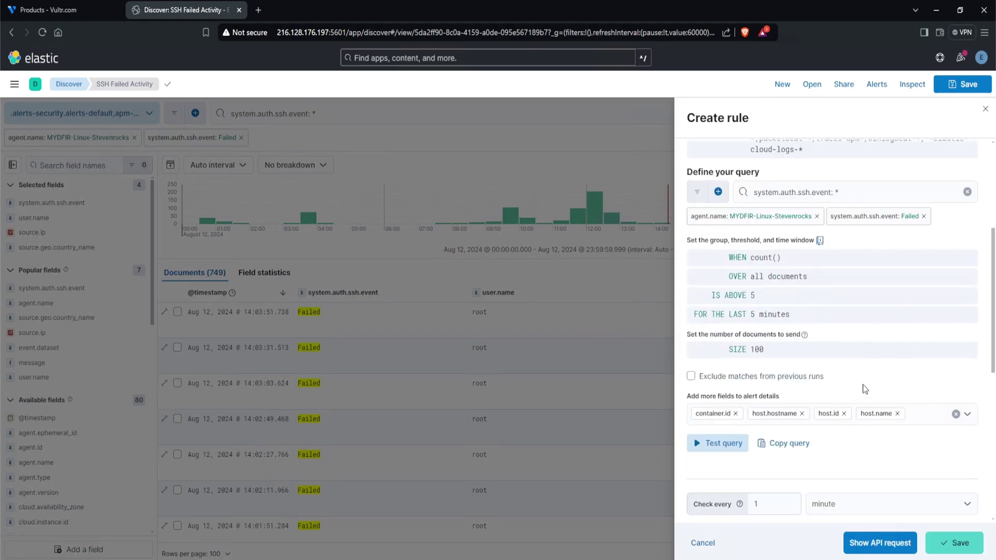
scroll(863, 384, down, 1)
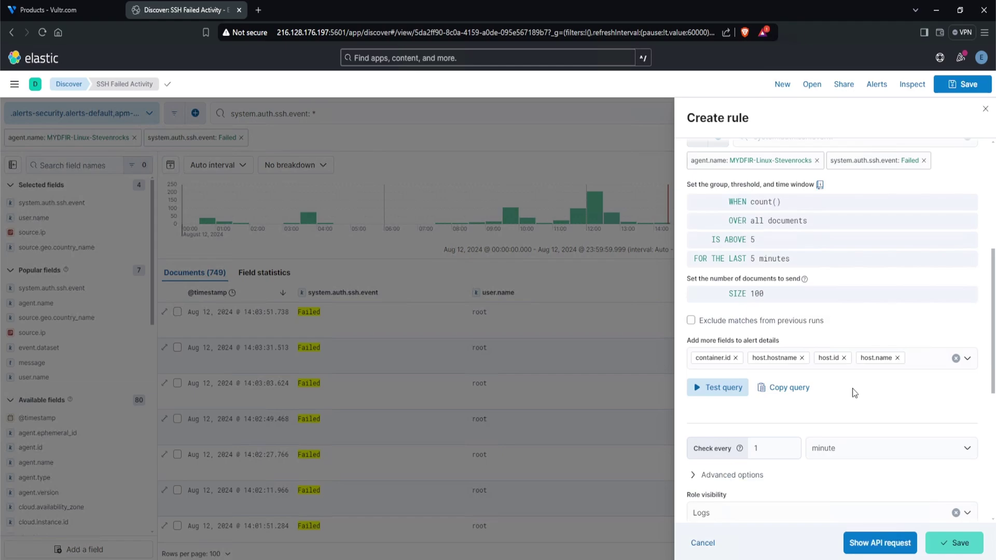
click(725, 388)
drag(688, 411, 793, 421)
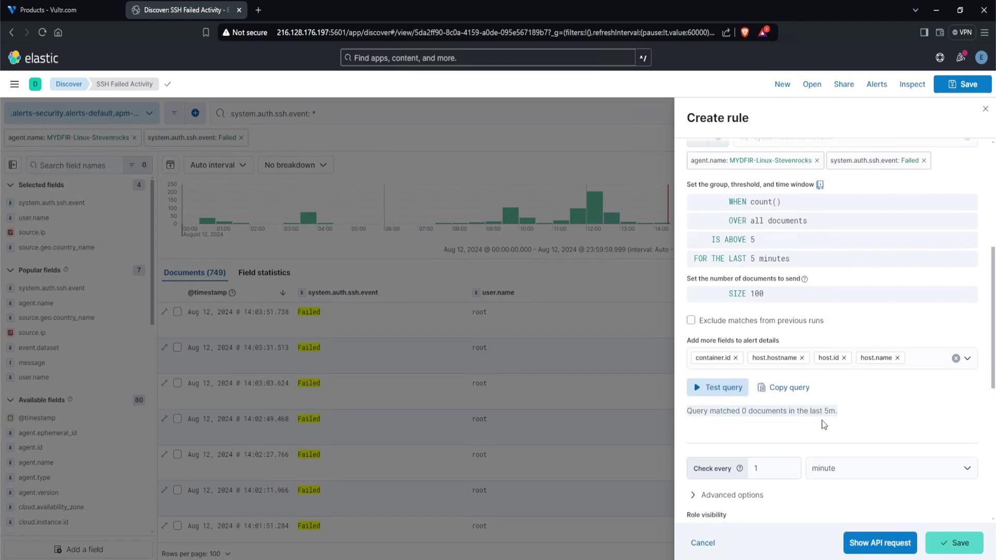
Step: Change the time window to the last 5 days and retest, now matching 749 documents
click(835, 421)
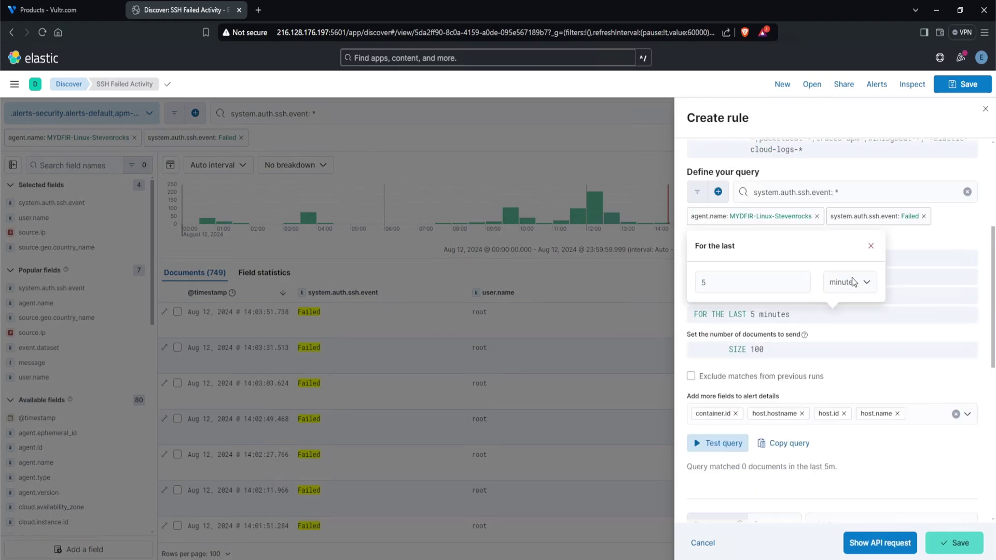
click(851, 282)
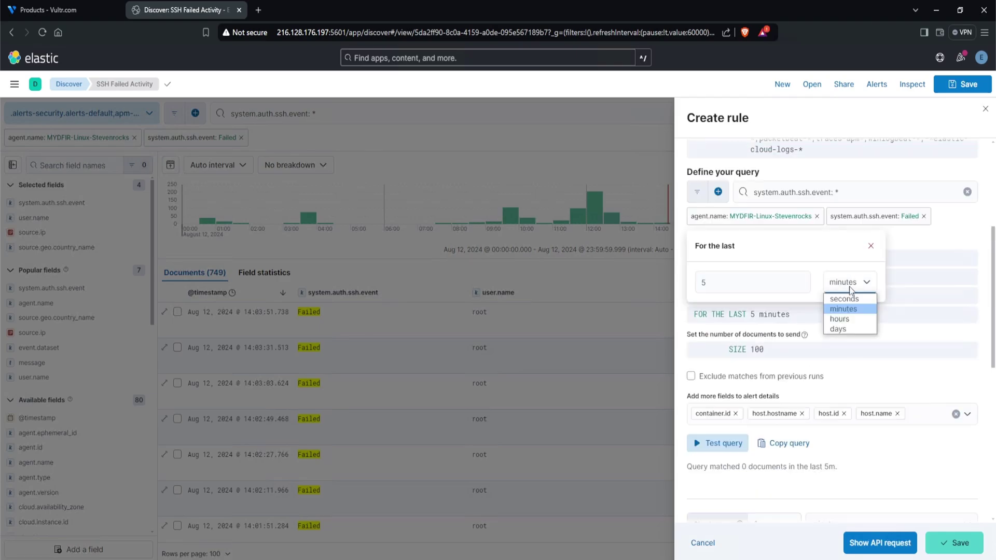
click(843, 328)
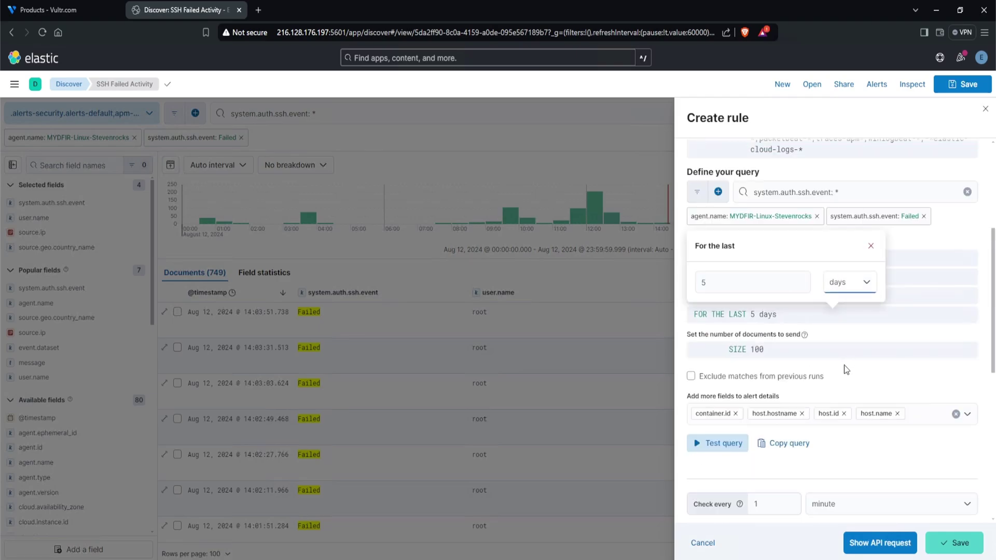
click(842, 372)
click(720, 388)
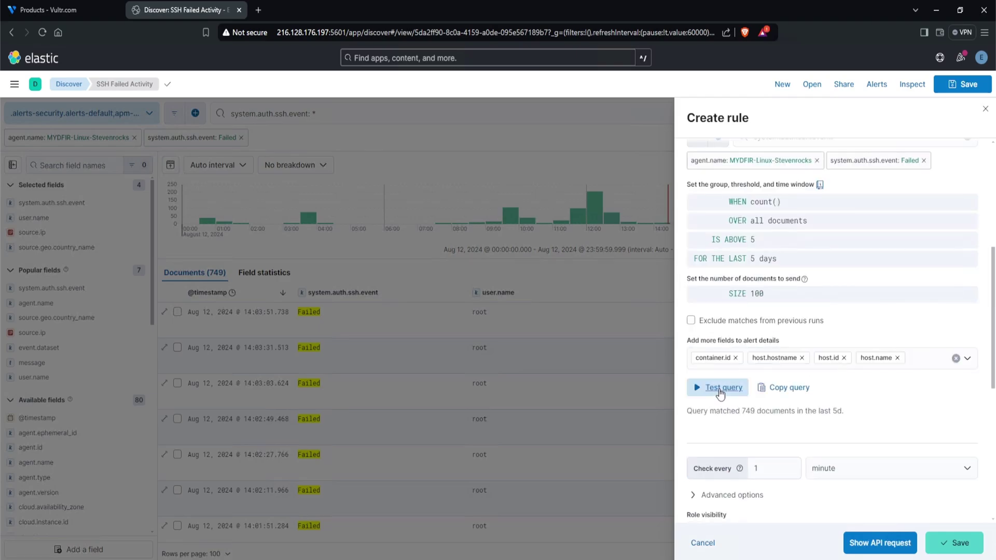
drag(740, 412, 834, 413)
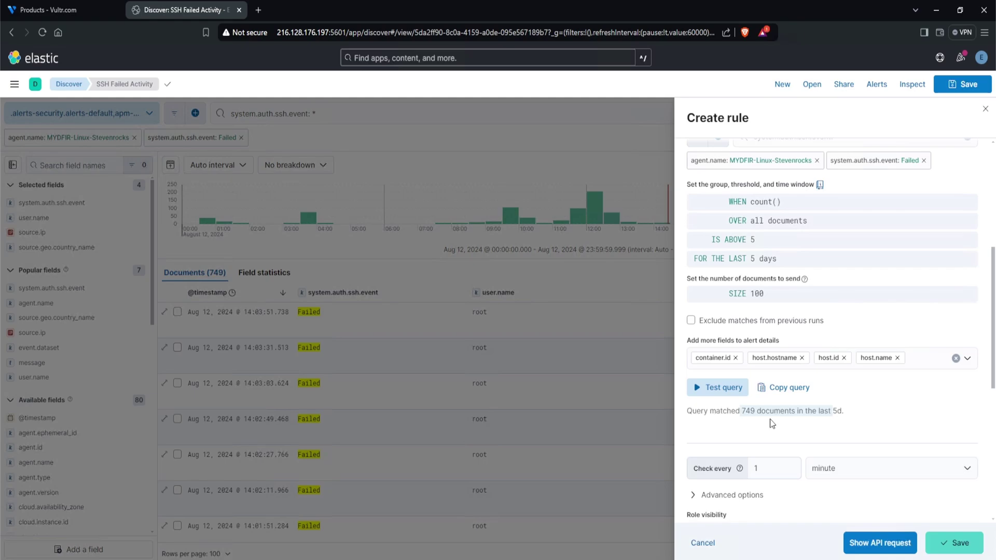
Step: Switch the time window unit back to minutes, so it reads the last 5 minutes
click(770, 260)
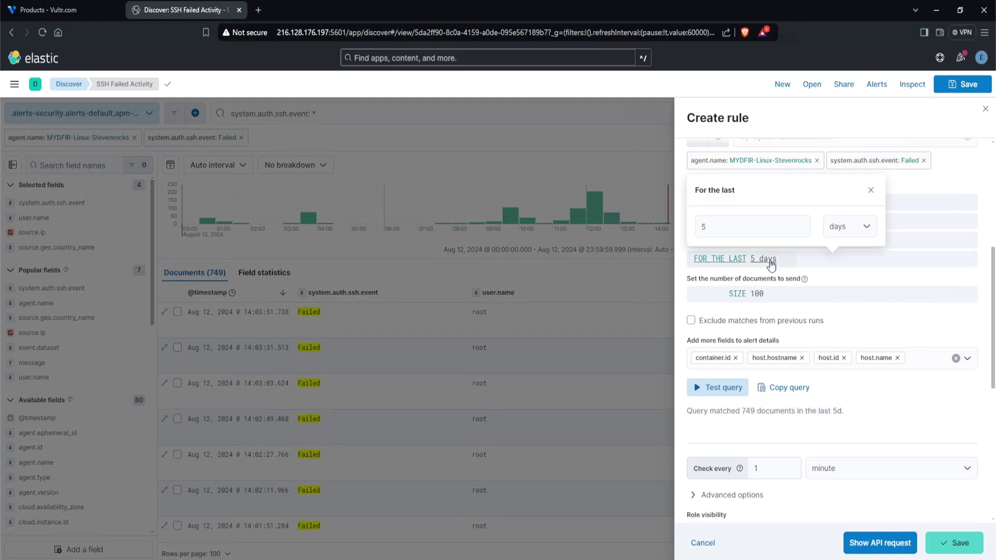
click(842, 227)
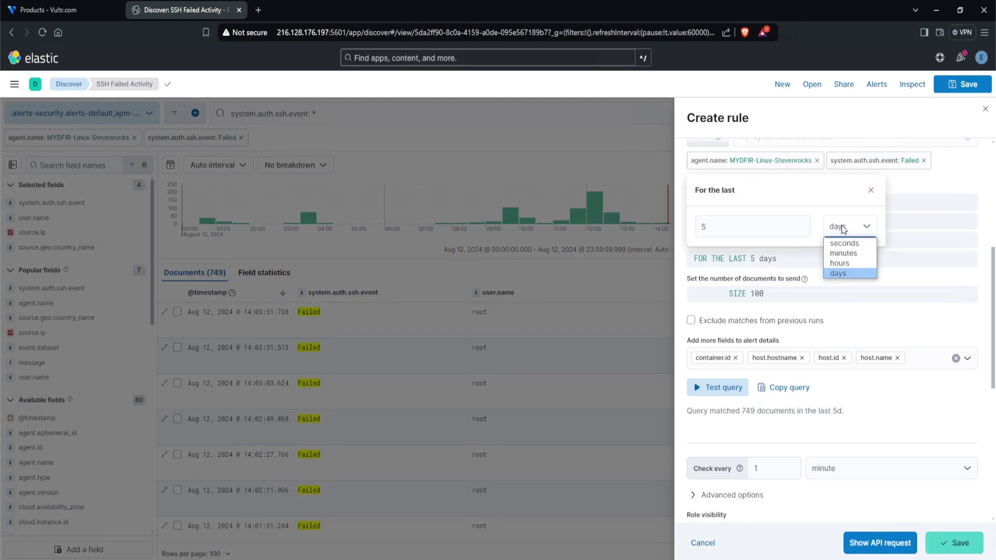
click(842, 254)
click(845, 256)
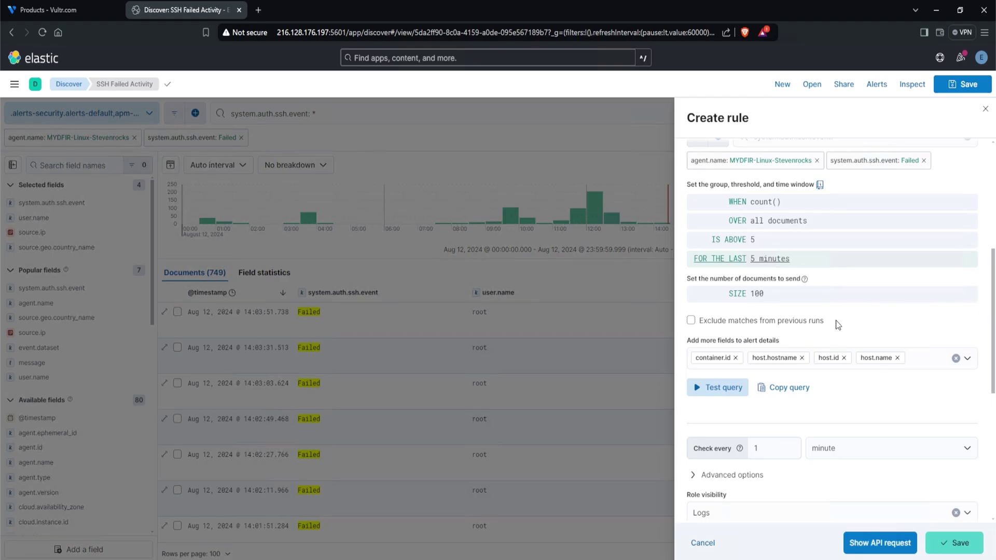
Step: Leave the rule's check interval at every 1 minute and scroll back to the top of the form
scroll(769, 391, down, 1)
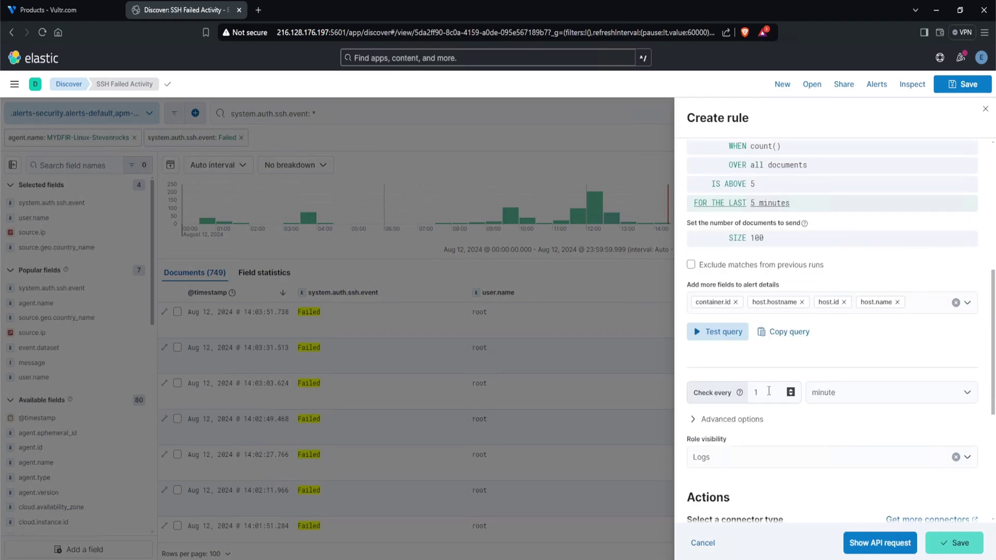
click(768, 391)
click(733, 379)
scroll(812, 358, down, 2)
scroll(814, 361, up, 1)
scroll(814, 362, up, 4)
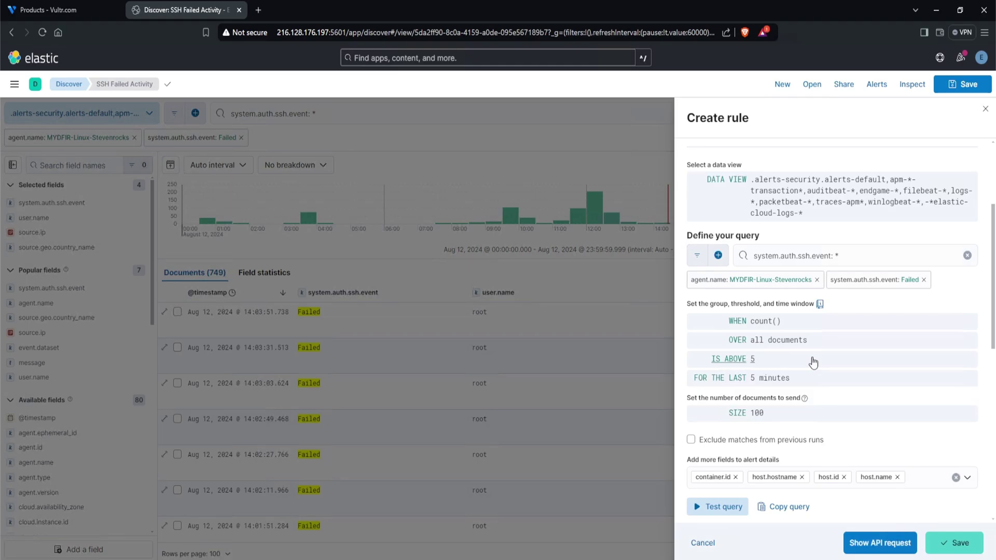
scroll(813, 362, up, 3)
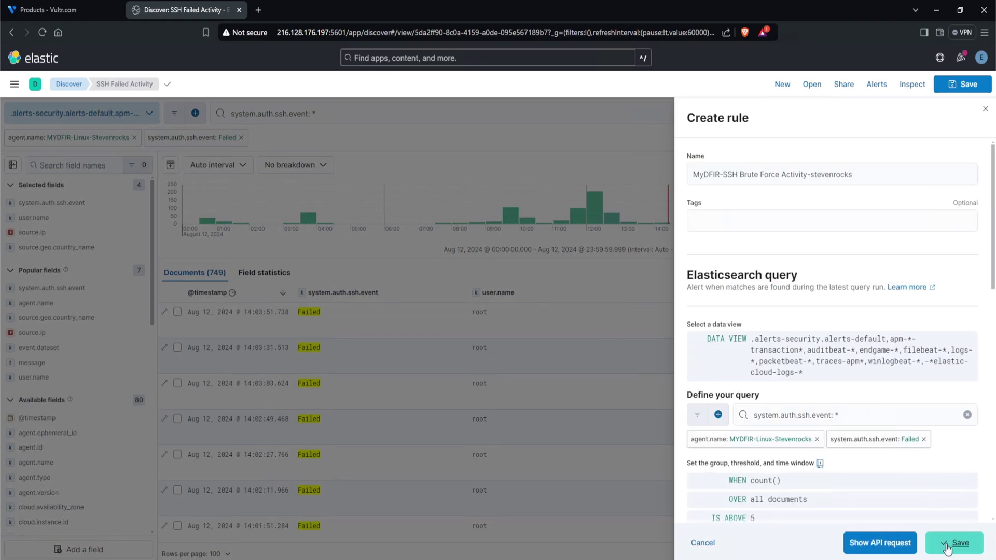
Step: Save the SSH Brute Force Activity rule, confirming it saves with no actions
click(946, 547)
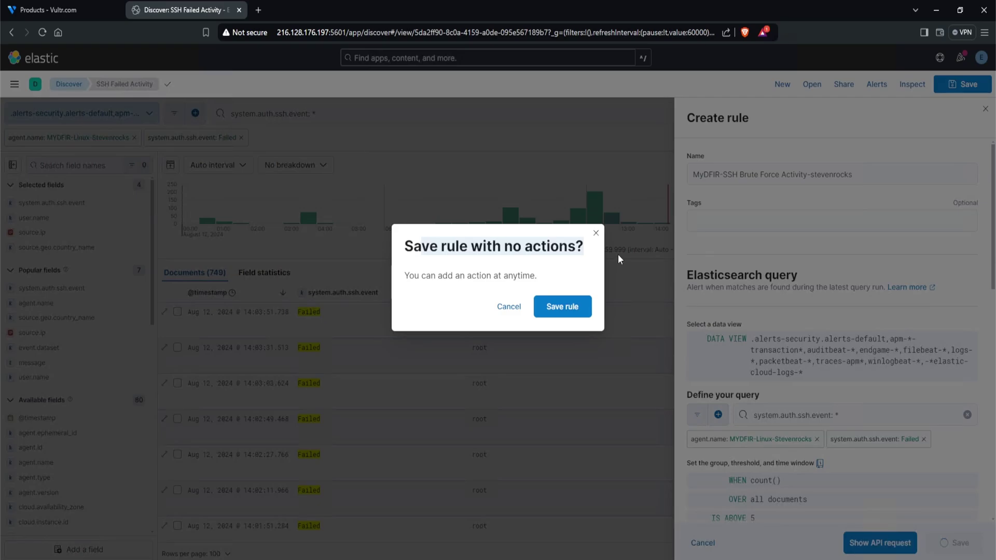
click(581, 308)
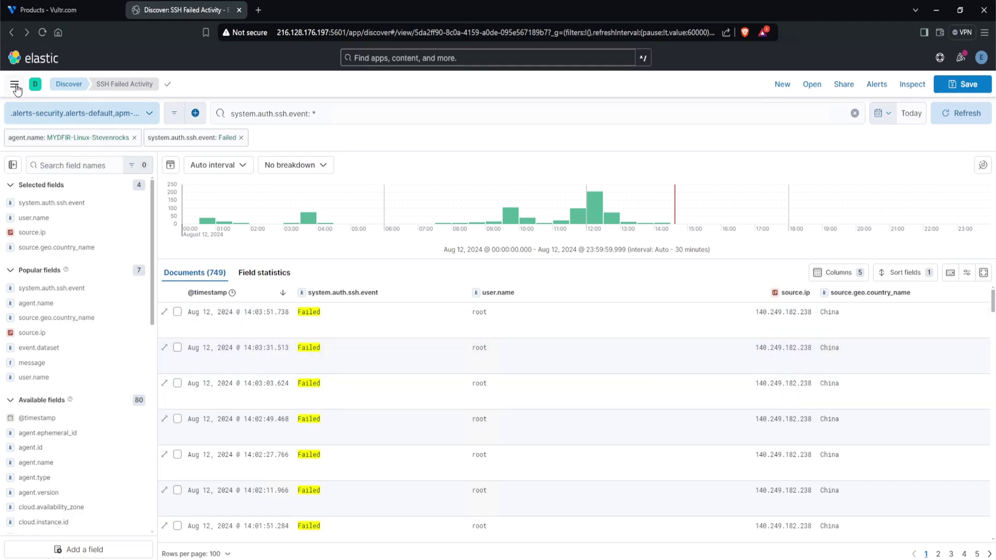
Step: Go to Analytics > Maps and start a new map showing only the Basemap layer
click(15, 85)
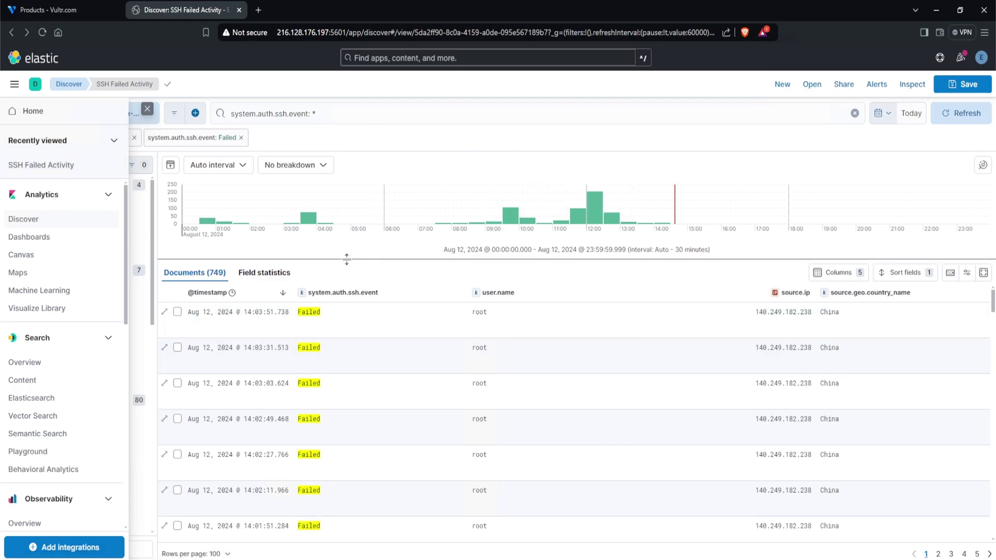
click(40, 175)
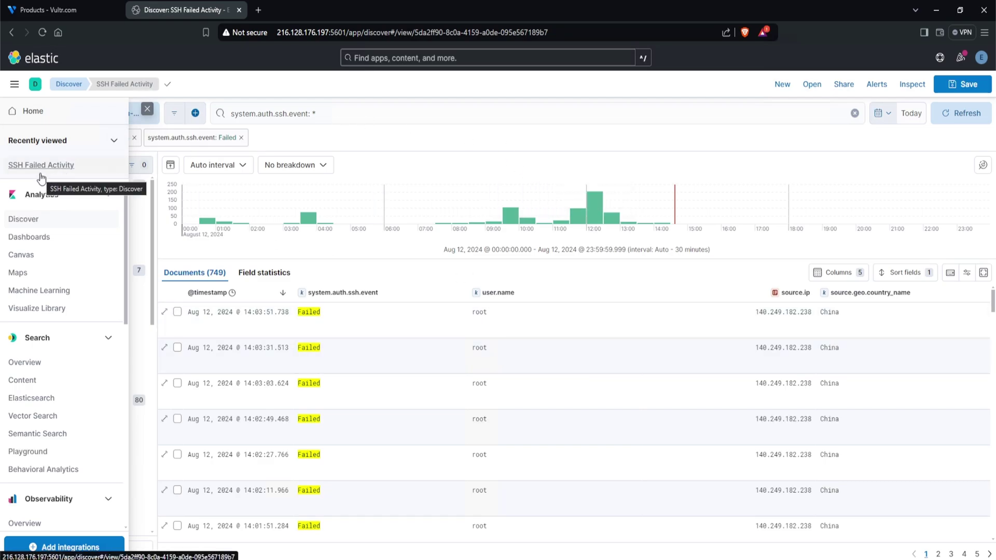
click(32, 273)
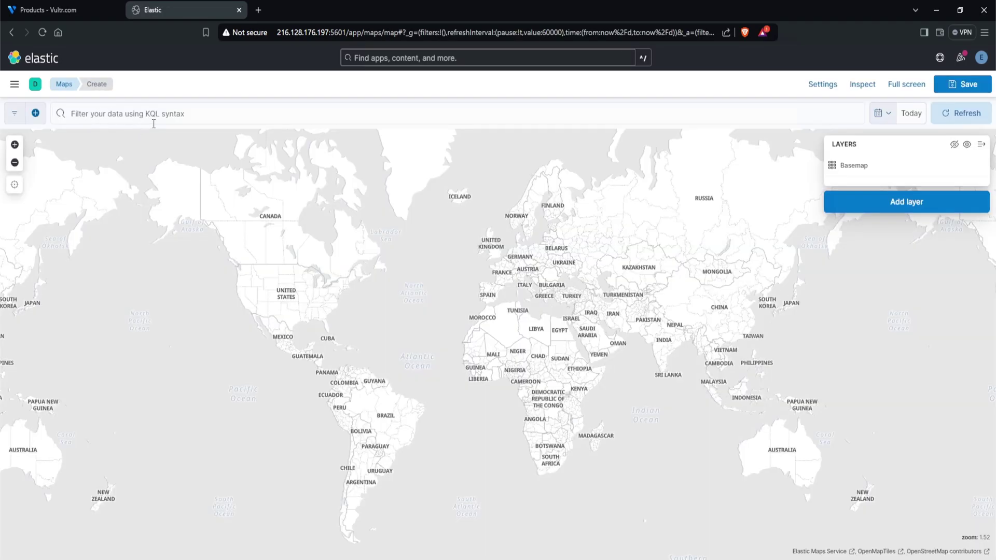
click(159, 117)
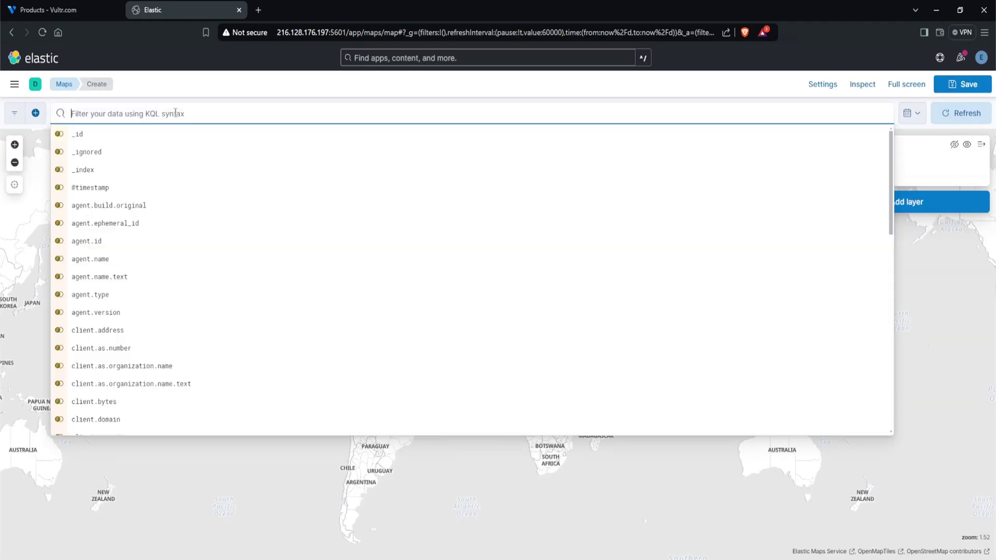
Step: Reopen the saved SSH Failed Activity search in Discover and select its query text for reuse
click(96, 100)
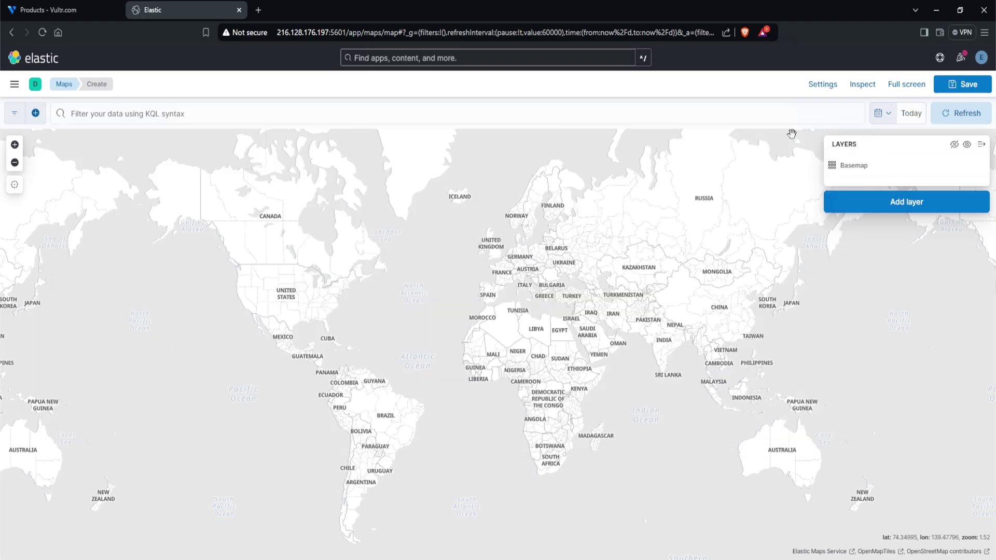
click(14, 84)
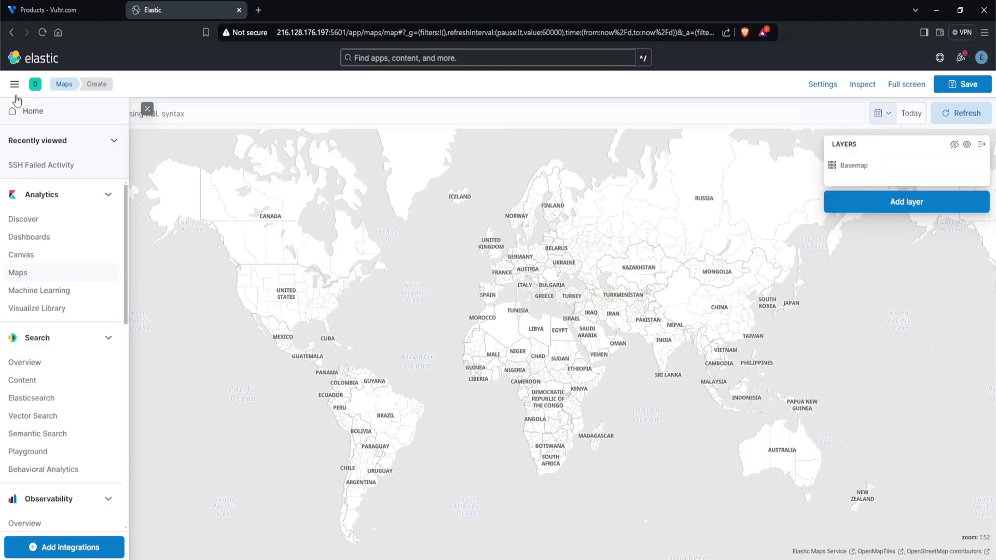
click(32, 165)
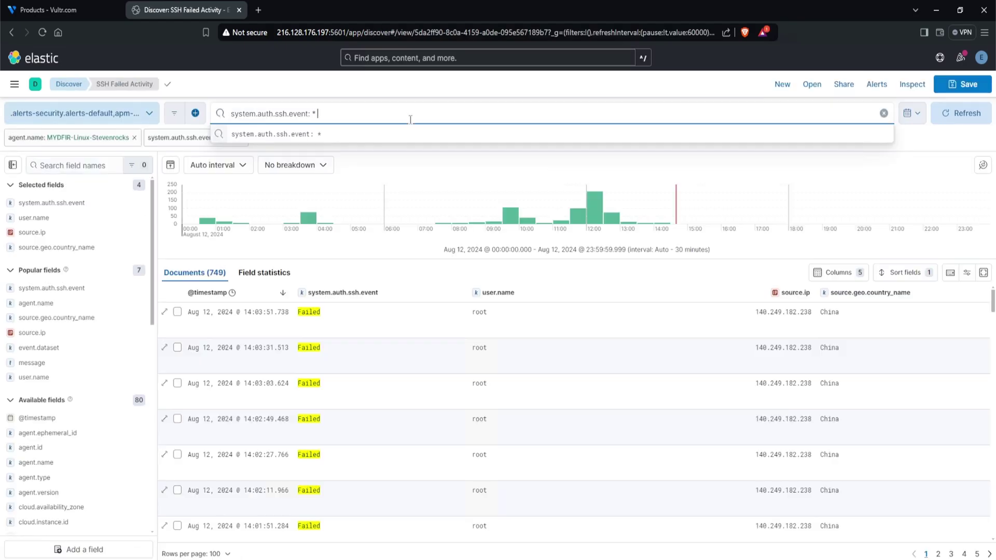
drag(409, 115, 225, 106)
key(ctrl+c)
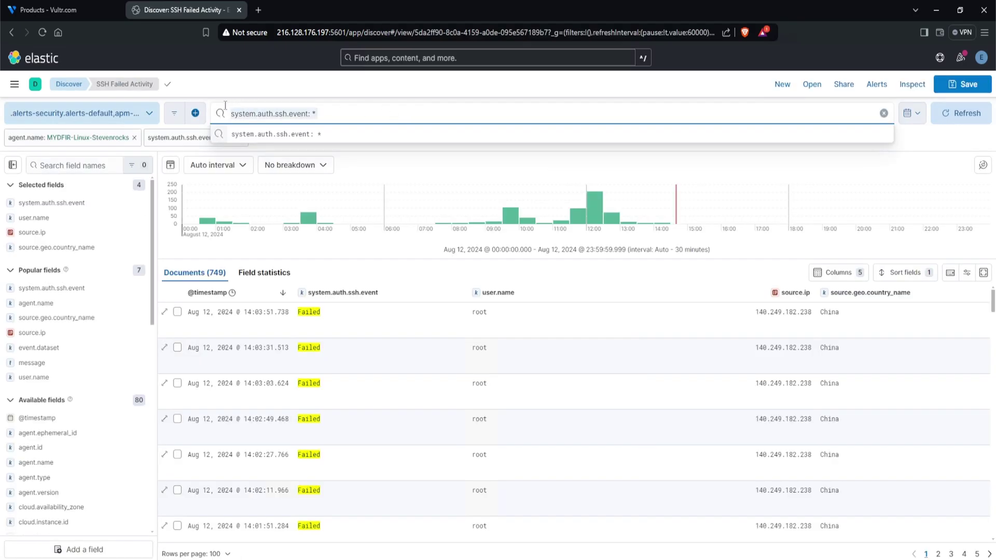
click(357, 151)
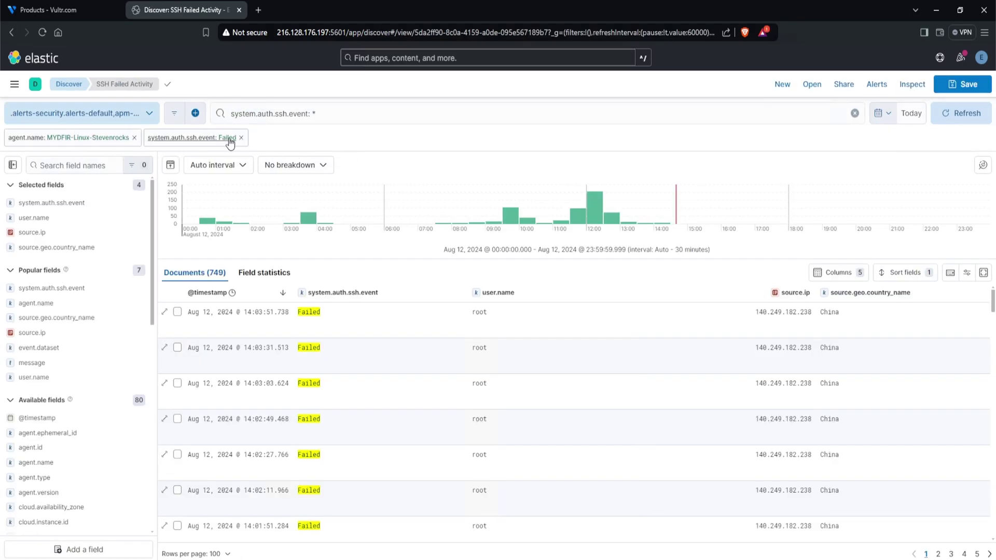
key(alt+Tab)
Step: In Notepad, combine the SSH event query, the Linux agent's name and 'system.auth.ssh.event: Failed' with 'and'
key(ctrl+v)
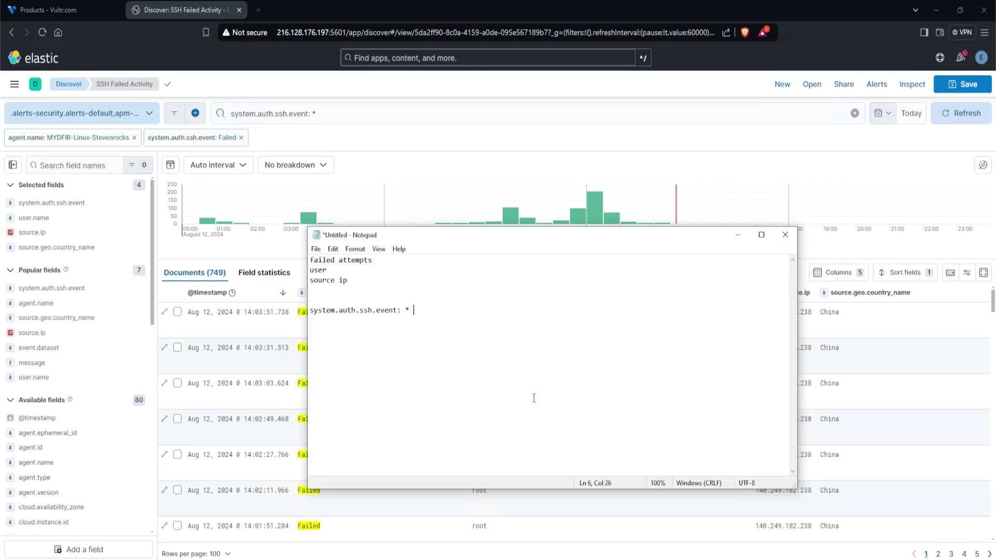
text(and agent.name: MYDFIR-Linux-Stevenr)
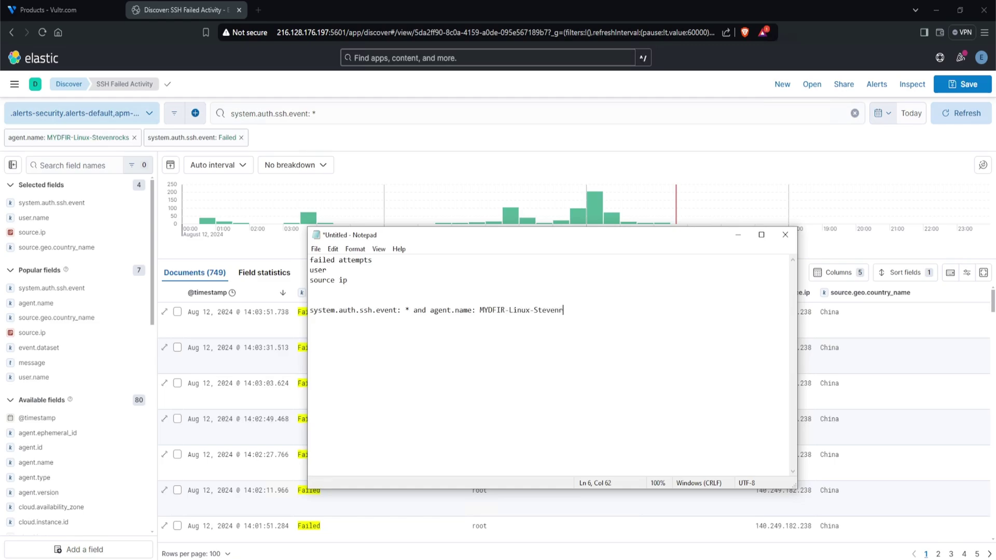
text(ocks and)
text(tem.auth.ssh.event: Failed)
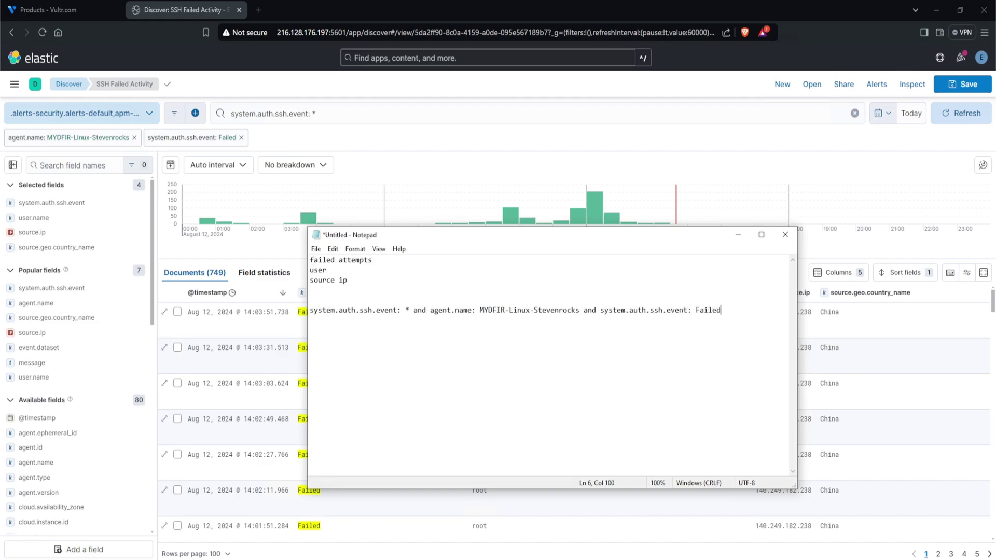
key(shift+Home)
right_click(325, 317)
Step: Replace the Discover query with the combined query and remove the agent.name and Failed filter pills
click(342, 345)
click(334, 112)
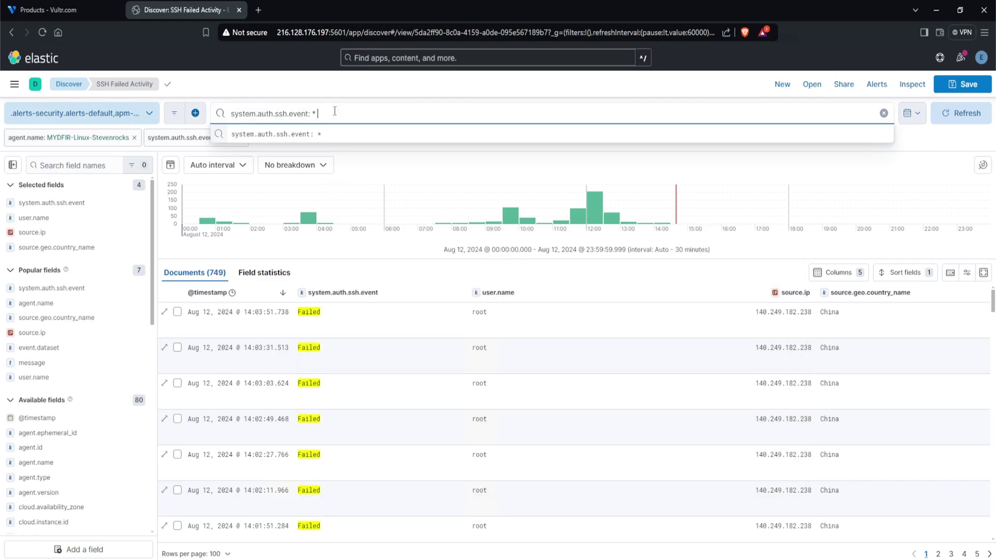
key(ctrl+a)
key(ctrl+v)
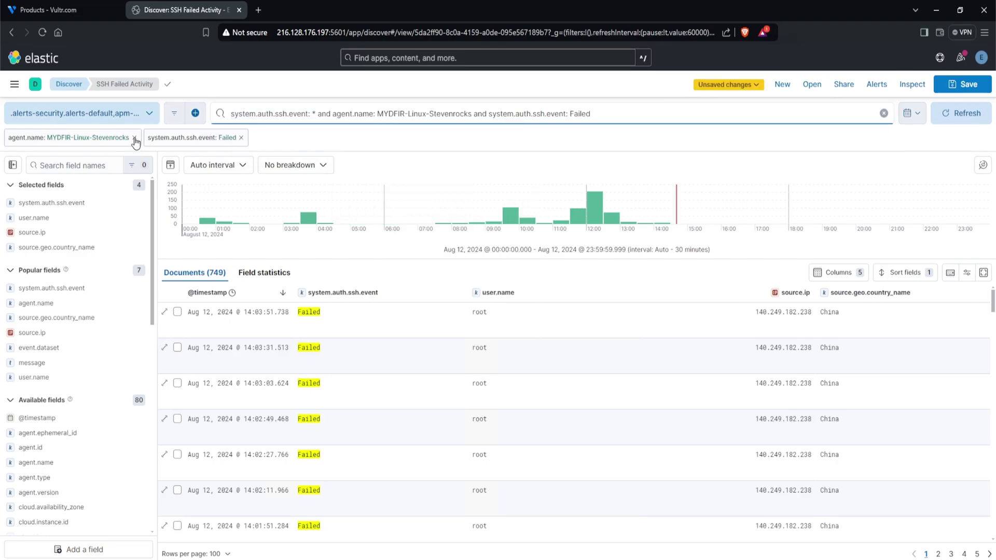
click(134, 138)
click(99, 138)
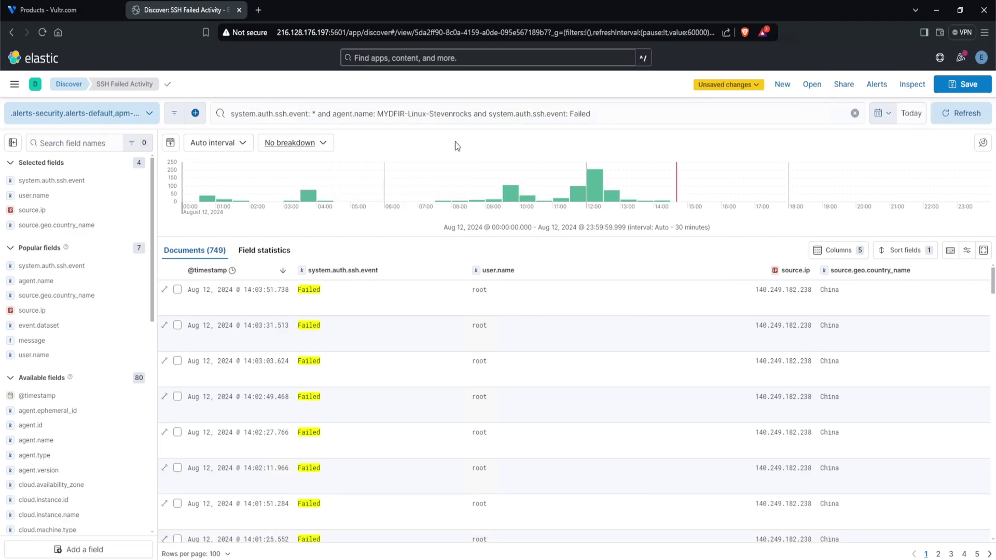
Step: Apply the same combined failed-SSH query to the new map's KQL bar in Maps
click(675, 113)
key(ctrl+a)
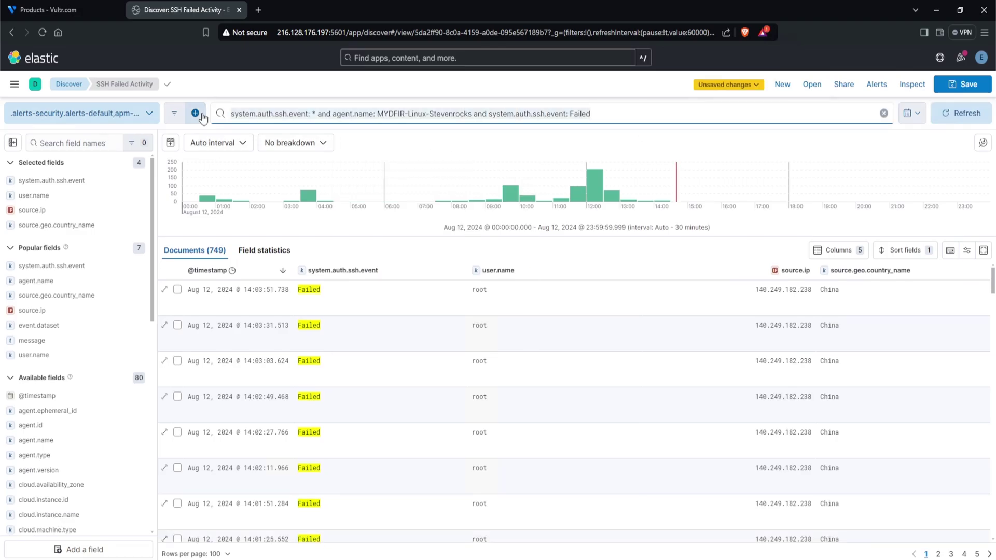
right_click(365, 105)
click(387, 155)
click(15, 84)
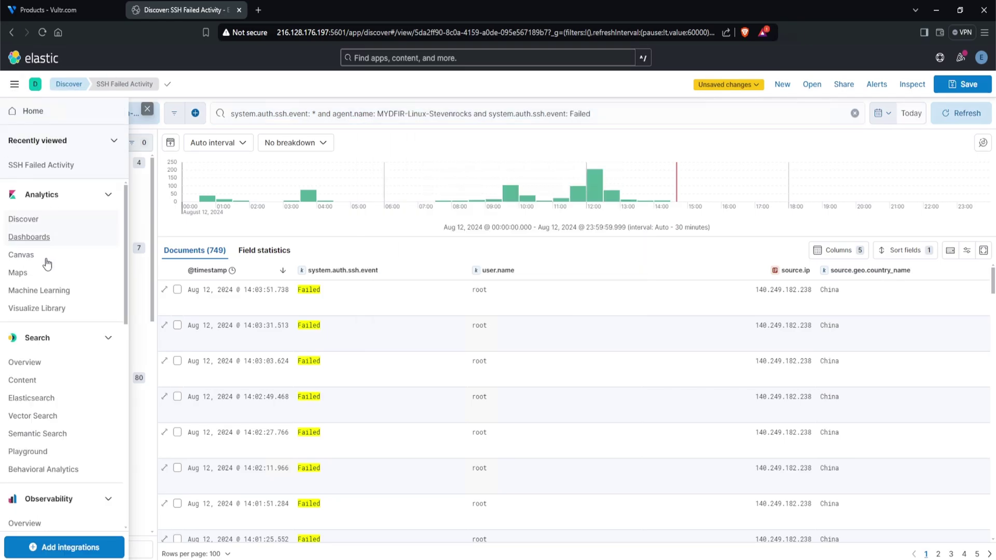
click(41, 270)
right_click(167, 116)
click(196, 213)
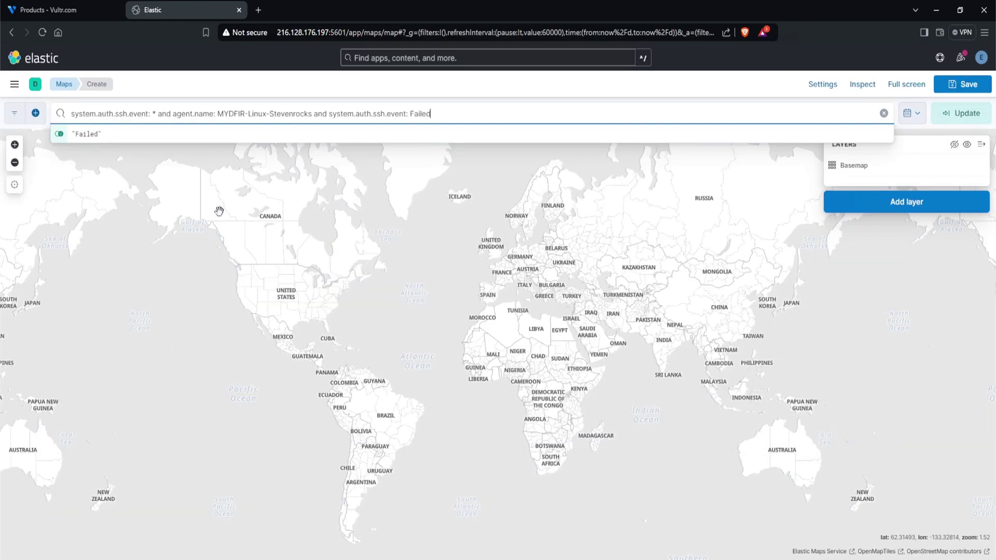
key(Return)
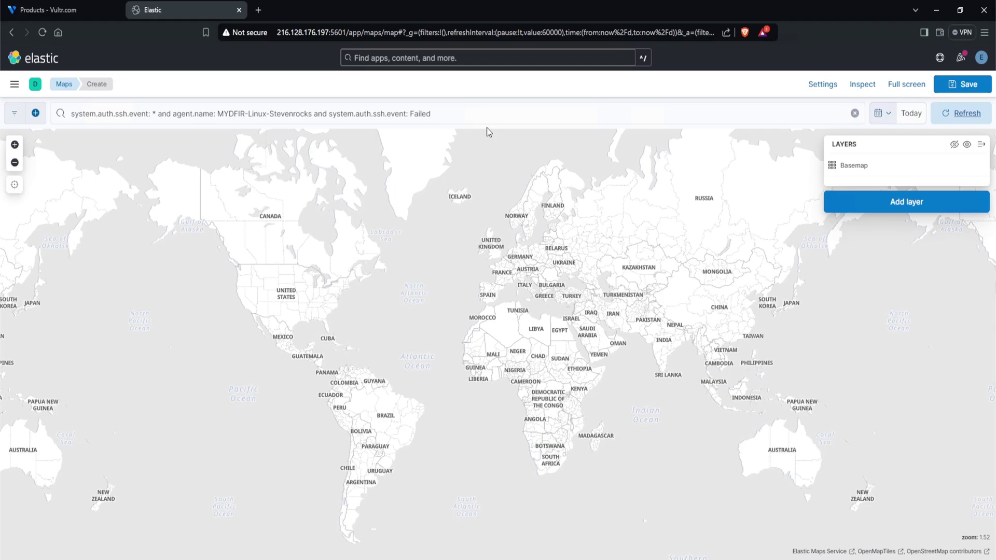
Step: Add a new layer to the map and choose the Choropleth layer type
click(884, 210)
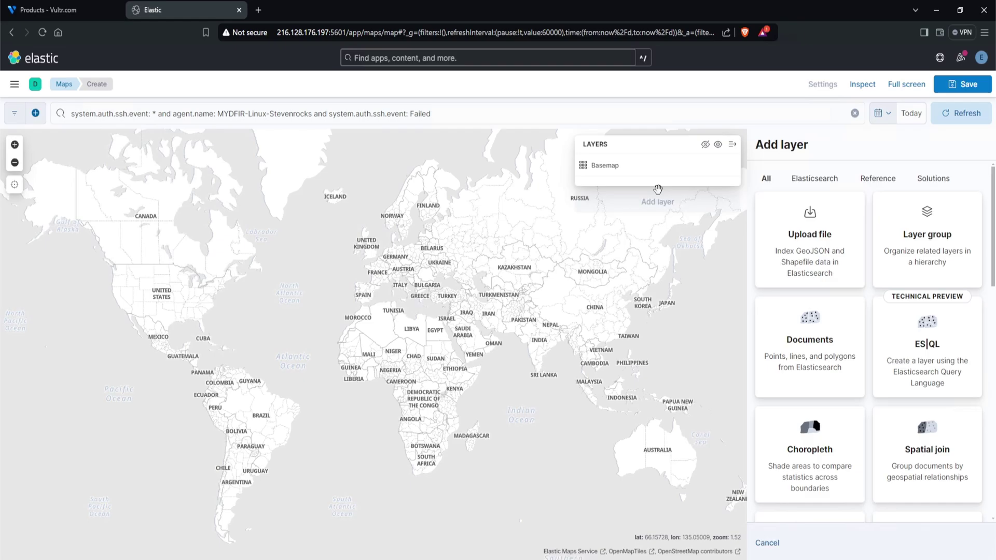
scroll(864, 293, down, 3)
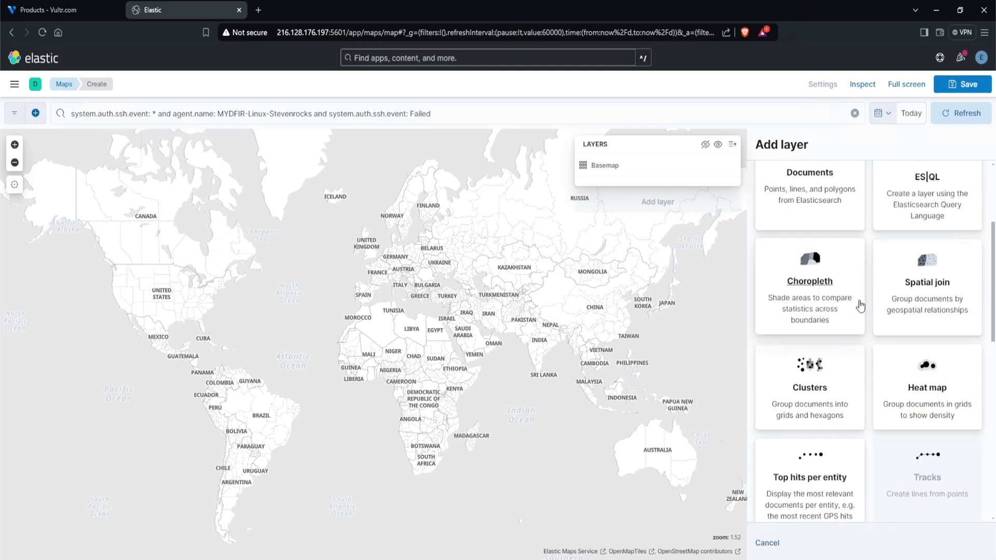
scroll(860, 306, up, 1)
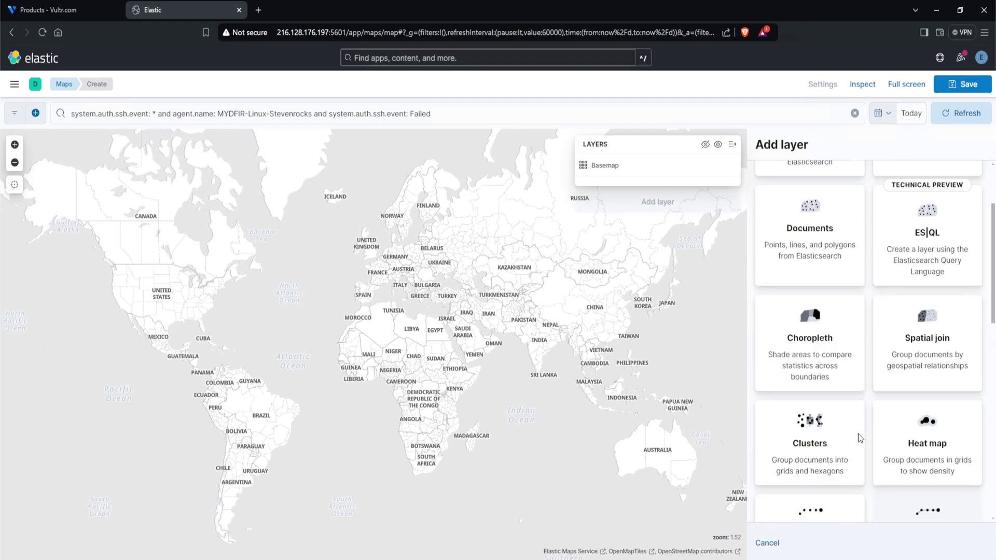
scroll(858, 437, up, 2)
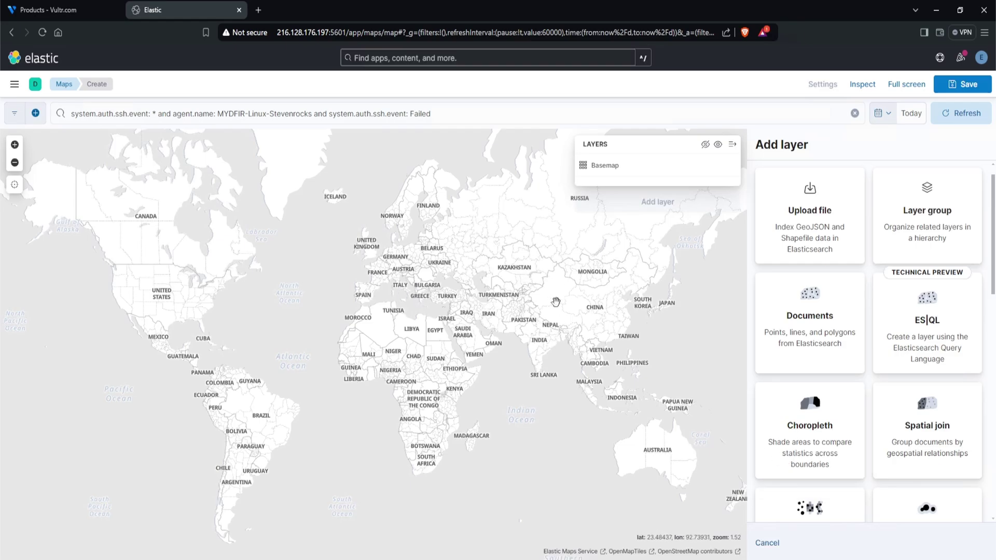
click(833, 447)
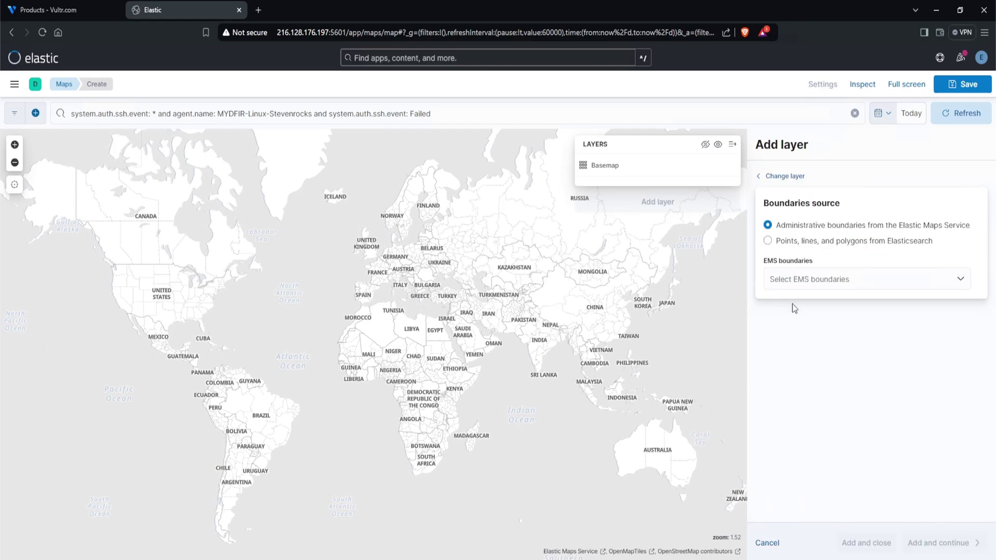
Step: Keep administrative boundaries from the Elastic Maps Service and choose World Countries as the boundary set
click(805, 280)
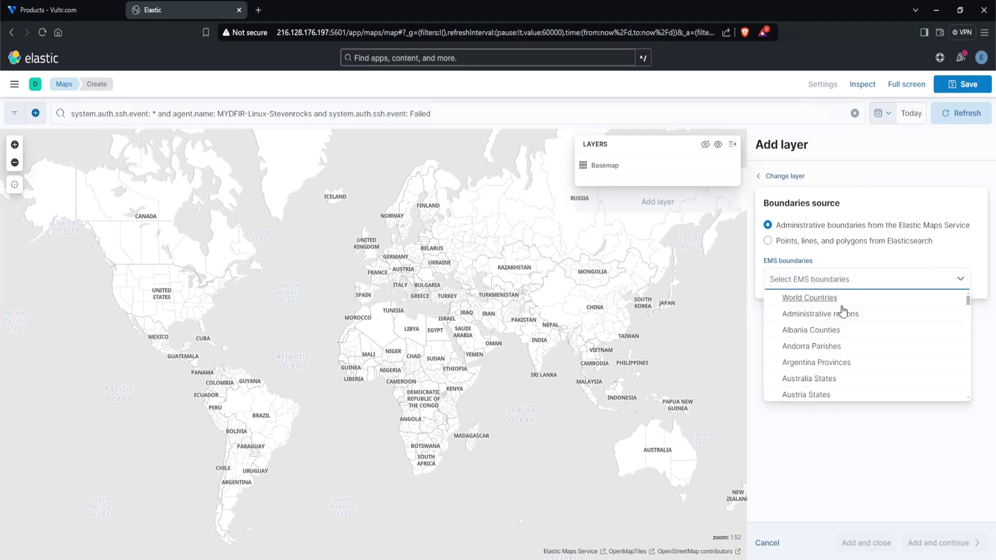
scroll(865, 327, down, 2)
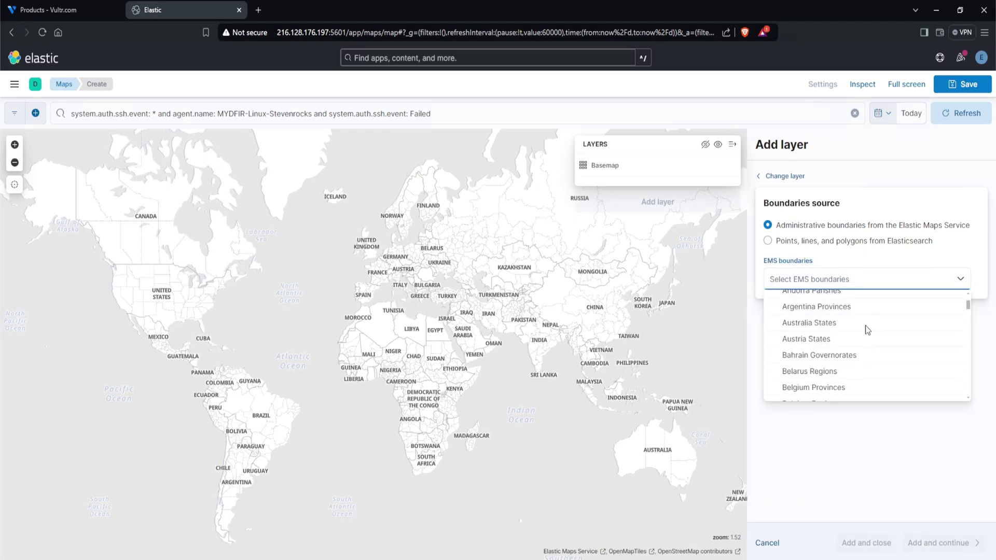
scroll(847, 358, up, 2)
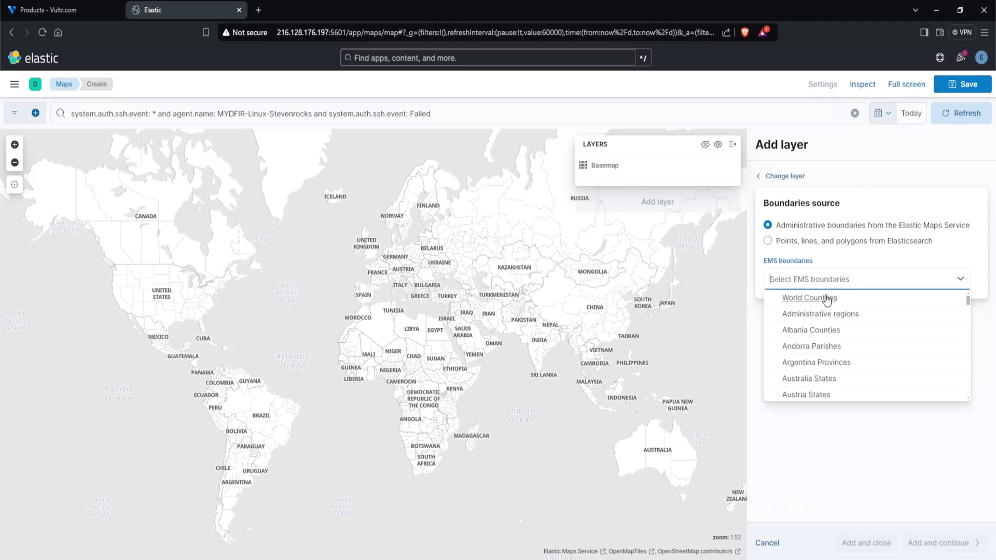
click(784, 250)
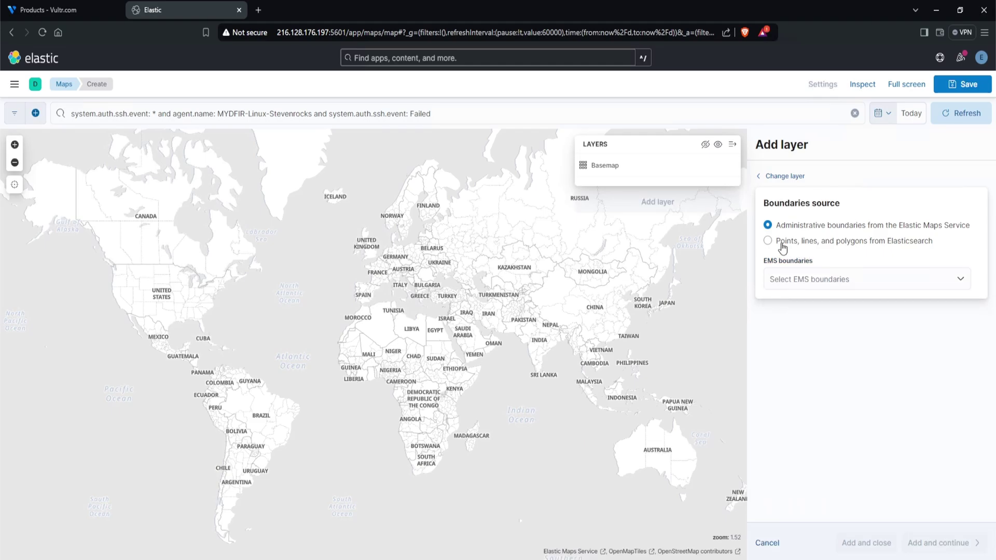
click(782, 247)
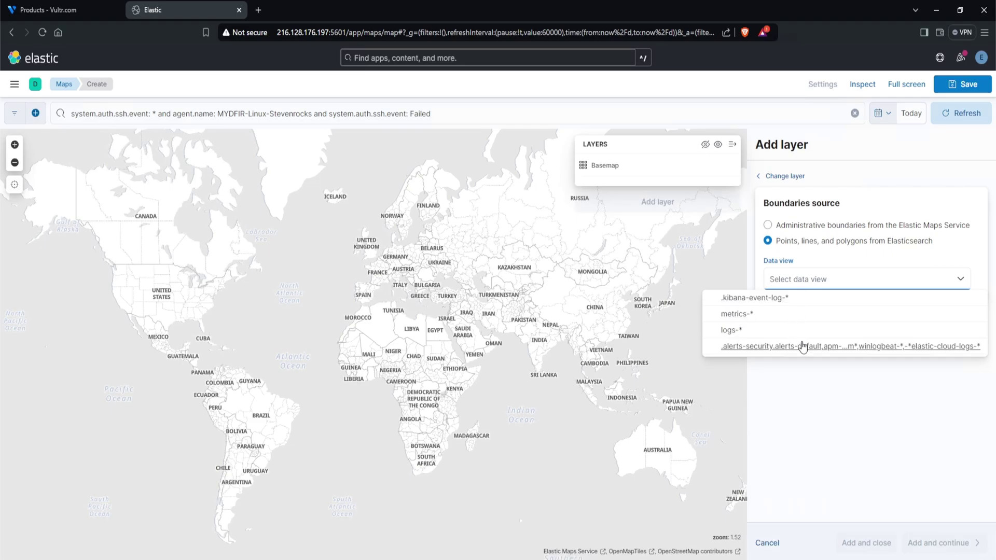
click(784, 226)
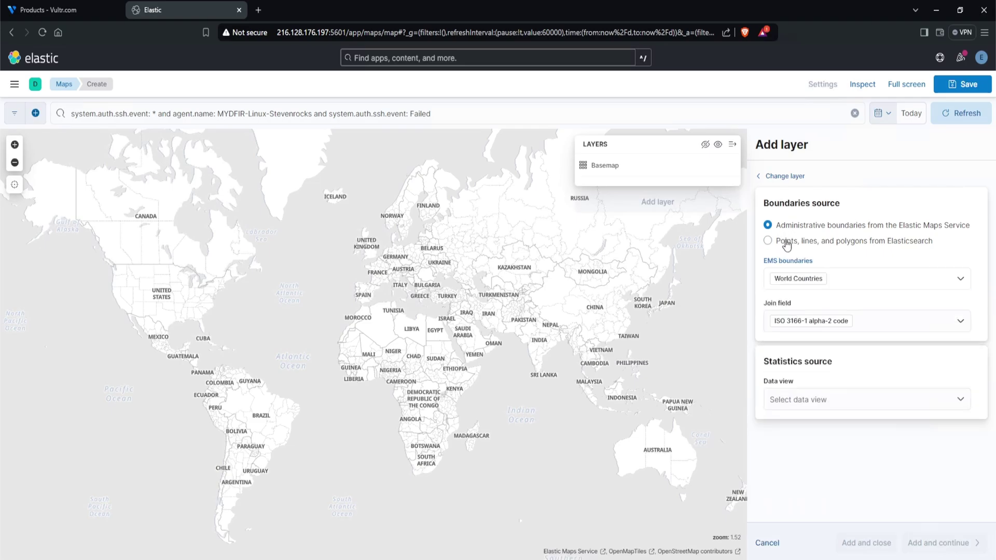
click(784, 243)
click(799, 228)
click(875, 283)
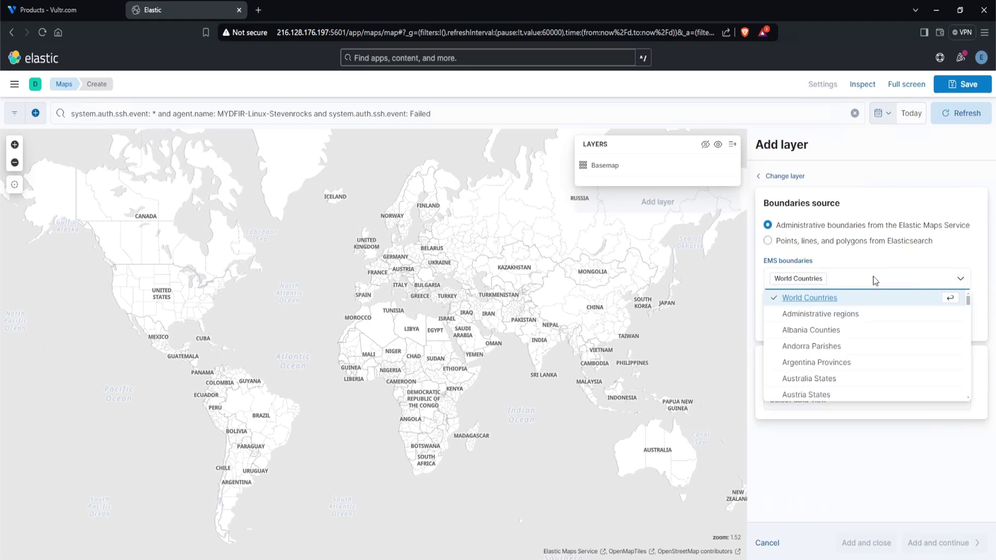
click(813, 300)
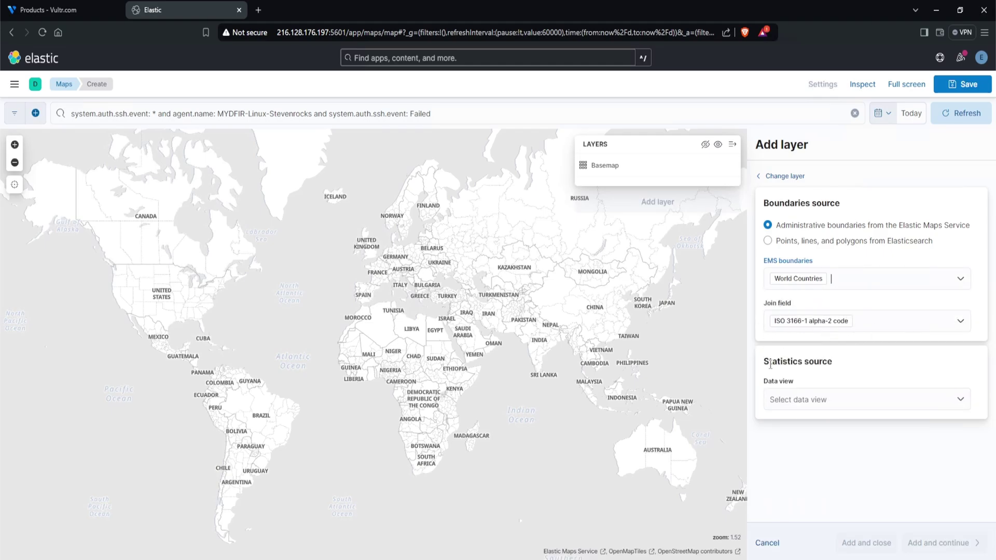
Step: Use the alerts-security data view for the layer's statistics and open Discover in a new browser tab
click(802, 396)
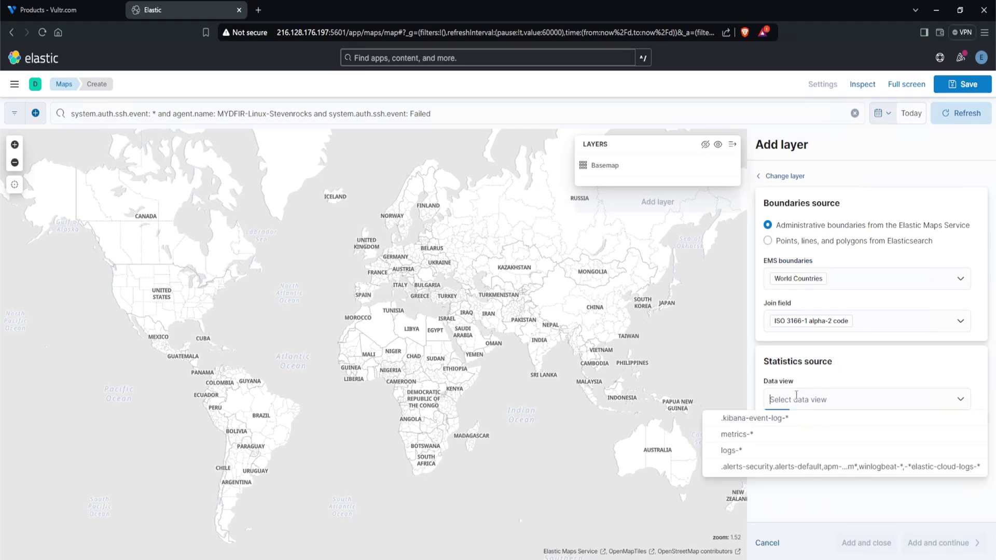
click(768, 467)
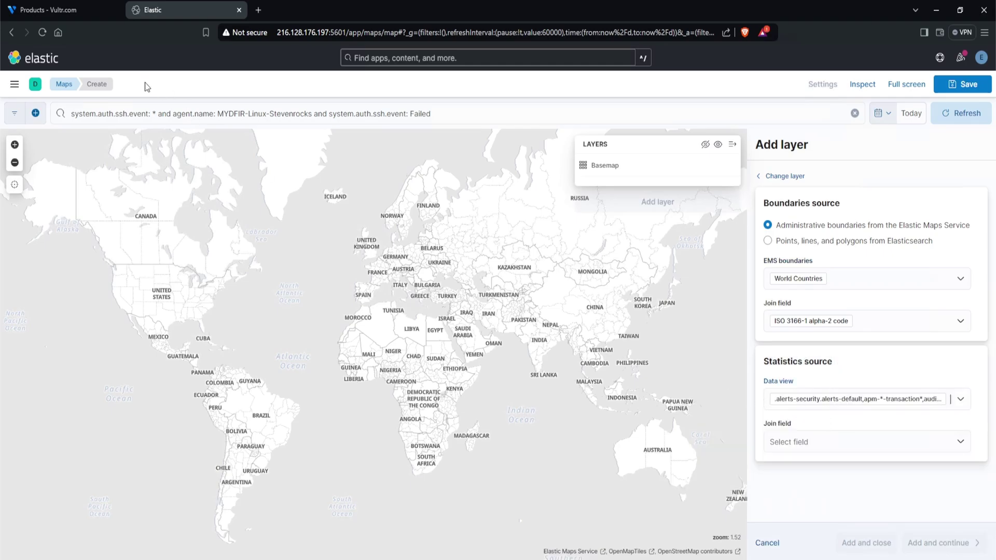
click(14, 84)
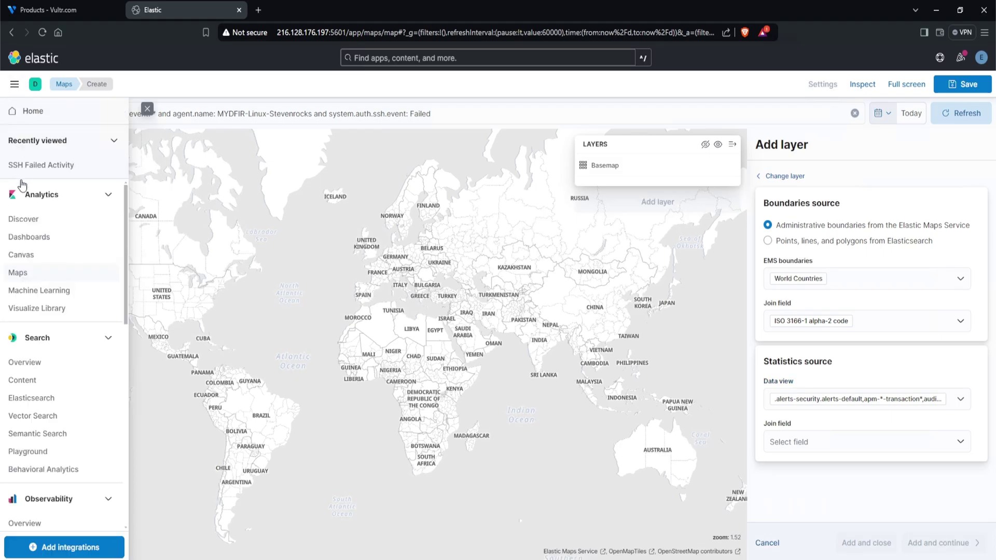
middle_click(27, 217)
Step: Check the data view used by the Discover search, then return to Maps and keep the alerts-security data view for statistics
key(ctrl+Tab)
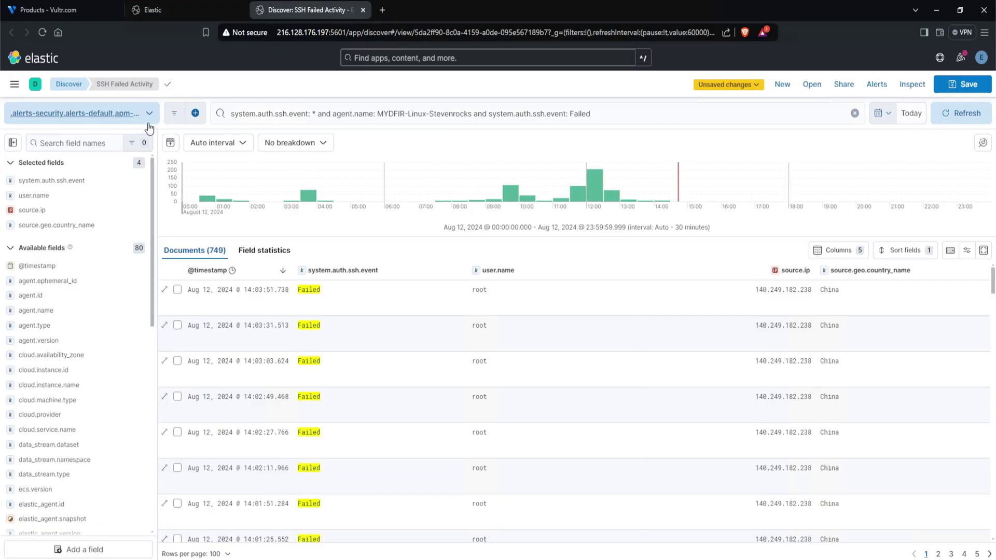
click(150, 115)
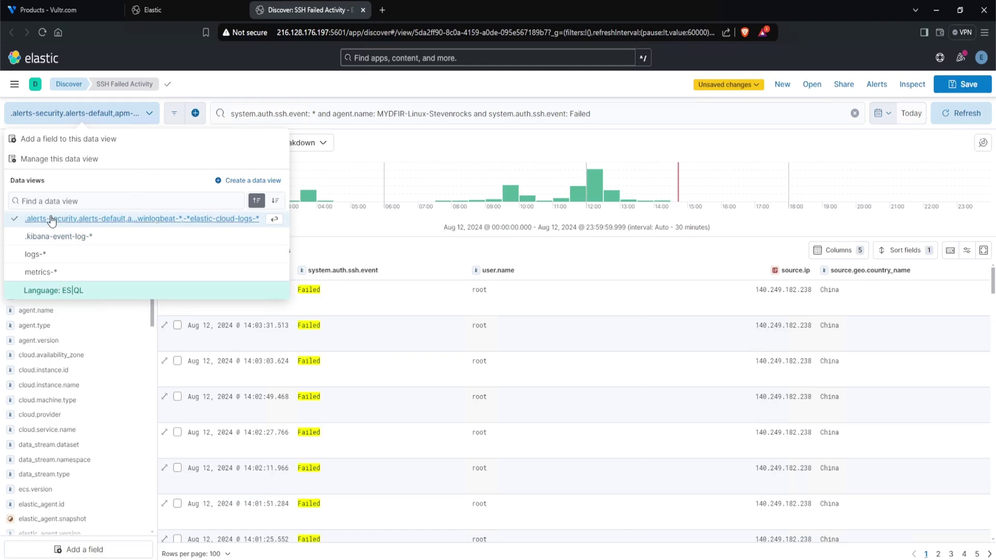
click(192, 7)
click(960, 399)
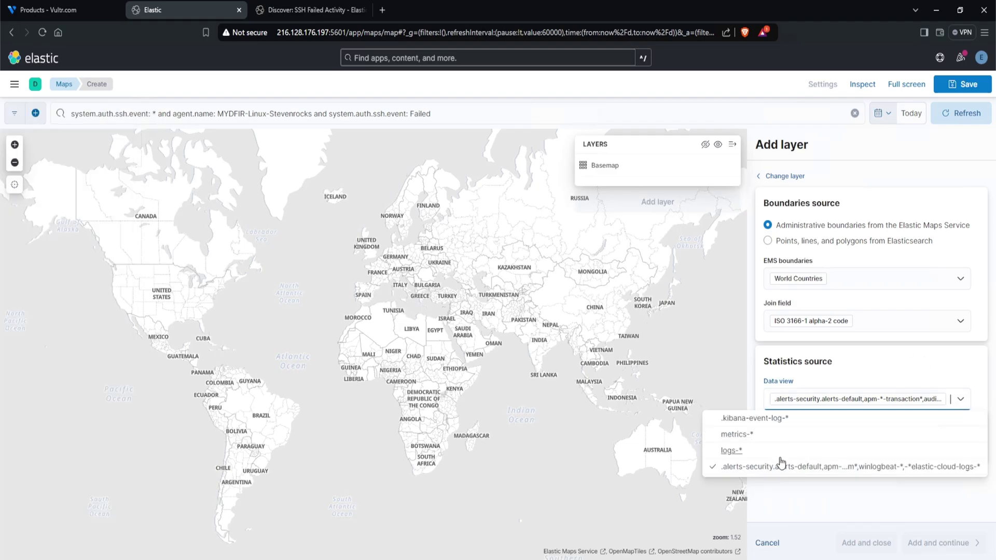
click(750, 468)
Step: Join the statistics on source.geo.country_name and check the resulting join error
click(788, 438)
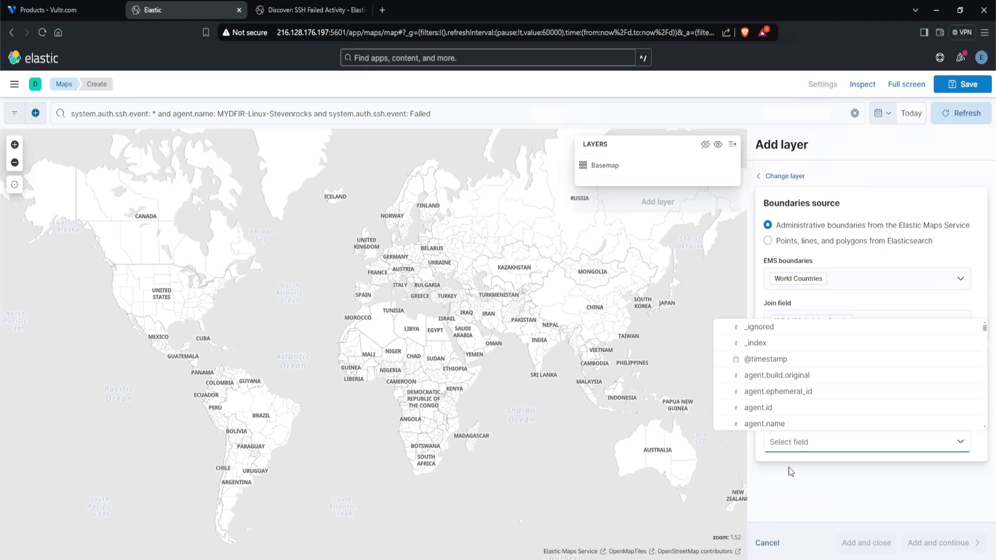
text(source)
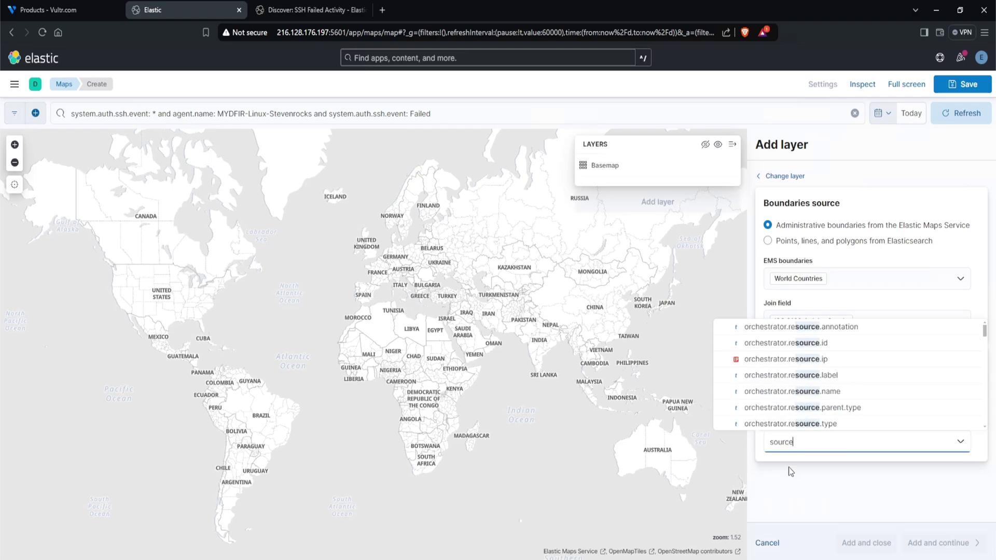
text(.geo)
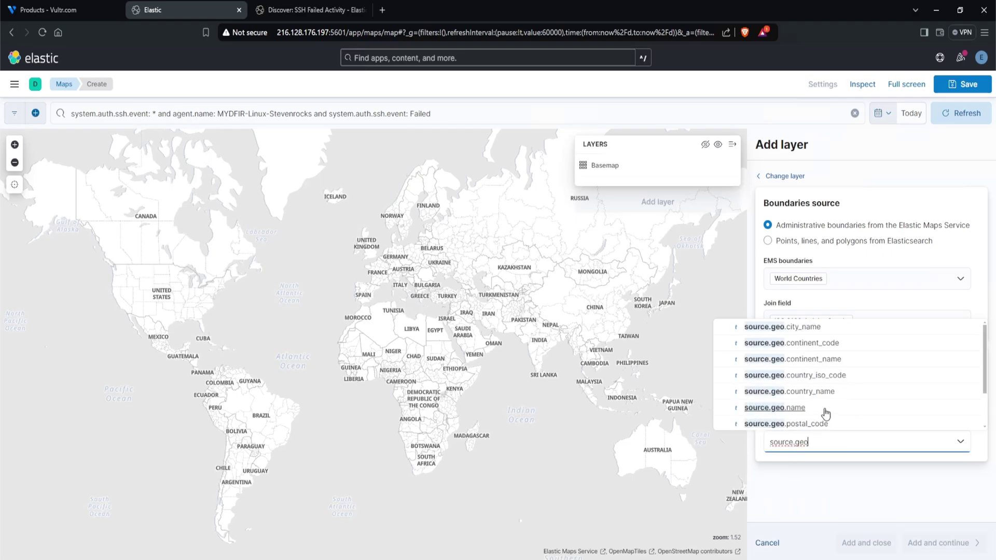
click(837, 396)
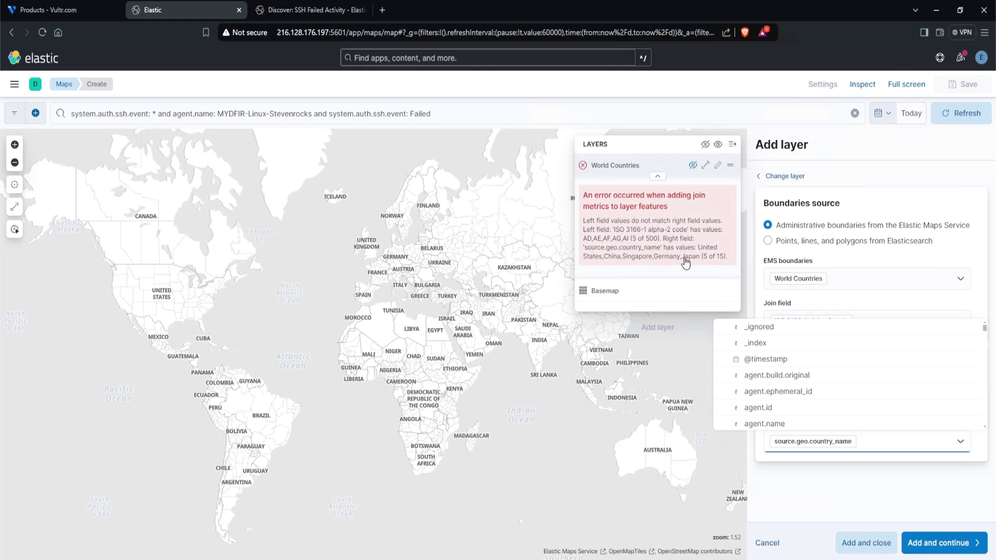
click(826, 322)
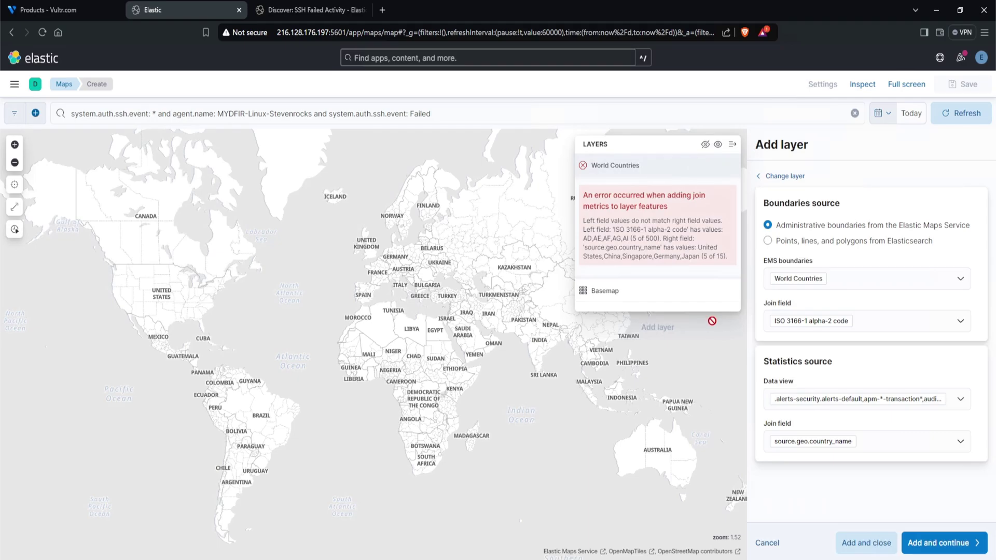
Step: Change the statistics join field to source.geo.country_iso_code instead
click(875, 442)
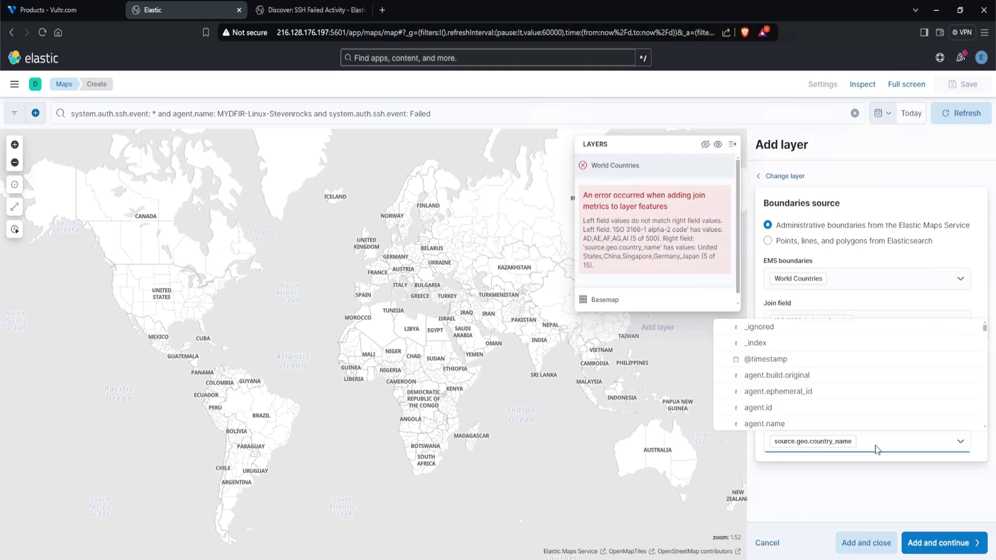
click(833, 443)
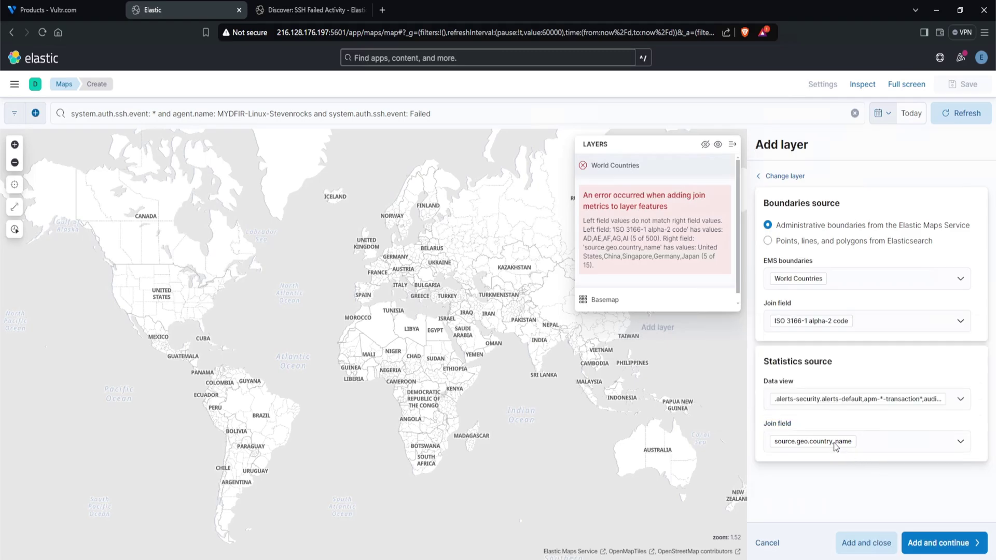
click(830, 442)
scroll(854, 382, down, 2)
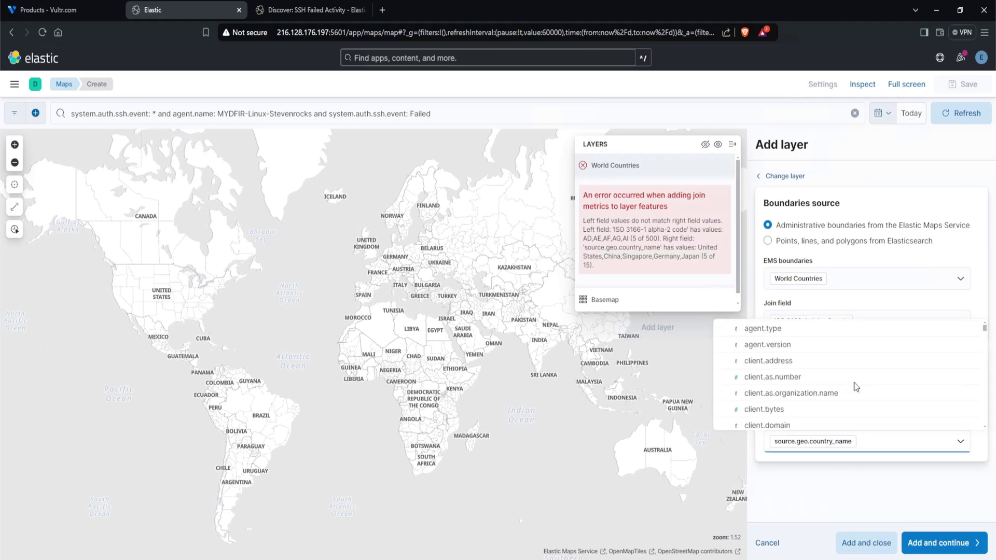
text(source.geo)
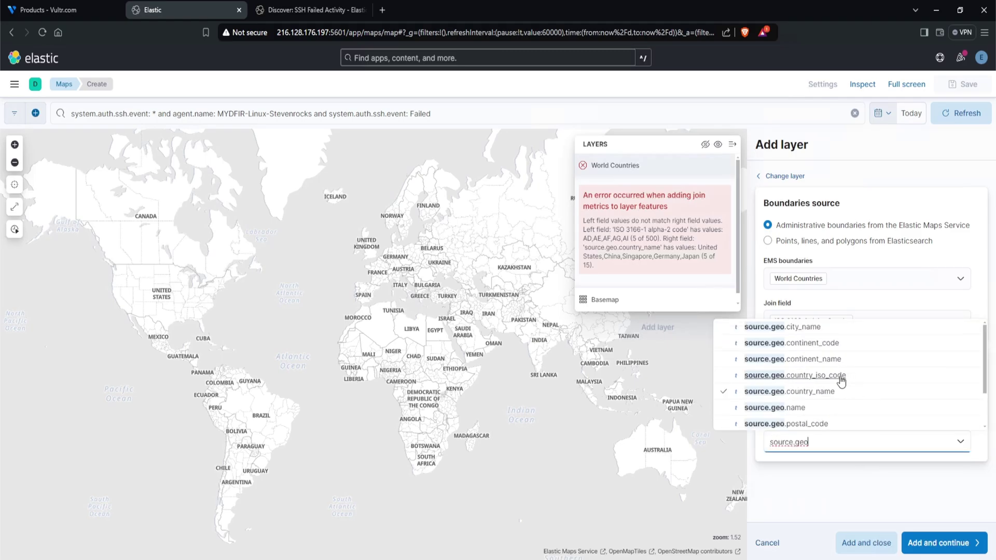
click(841, 378)
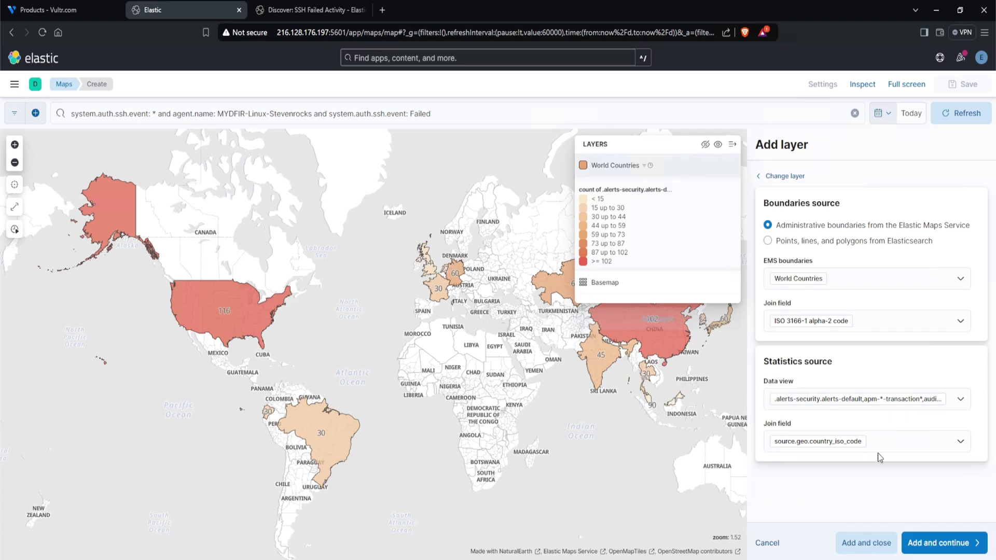
Step: Add the World Countries layer and switch the labels' 'Use layer visibility' off and back on
click(937, 542)
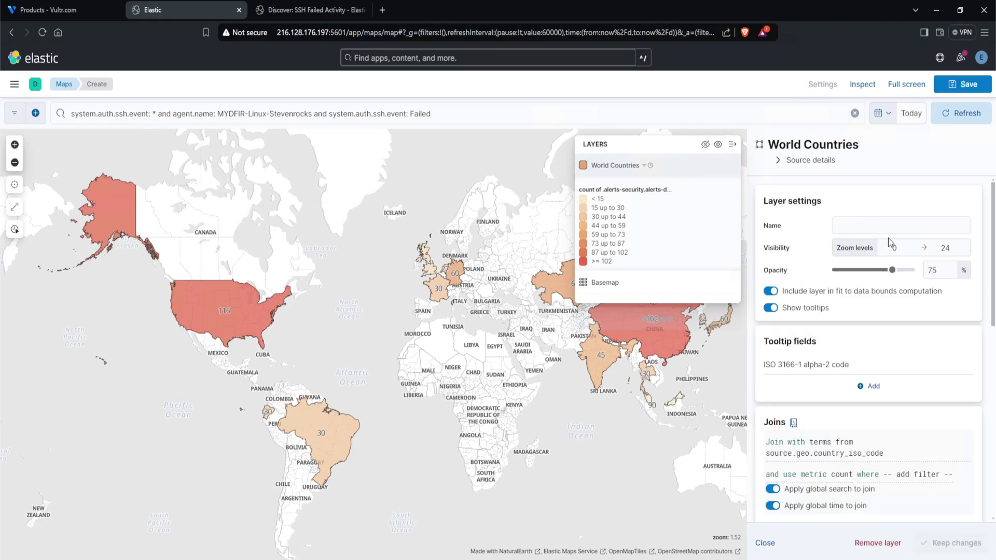
scroll(892, 244, down, 9)
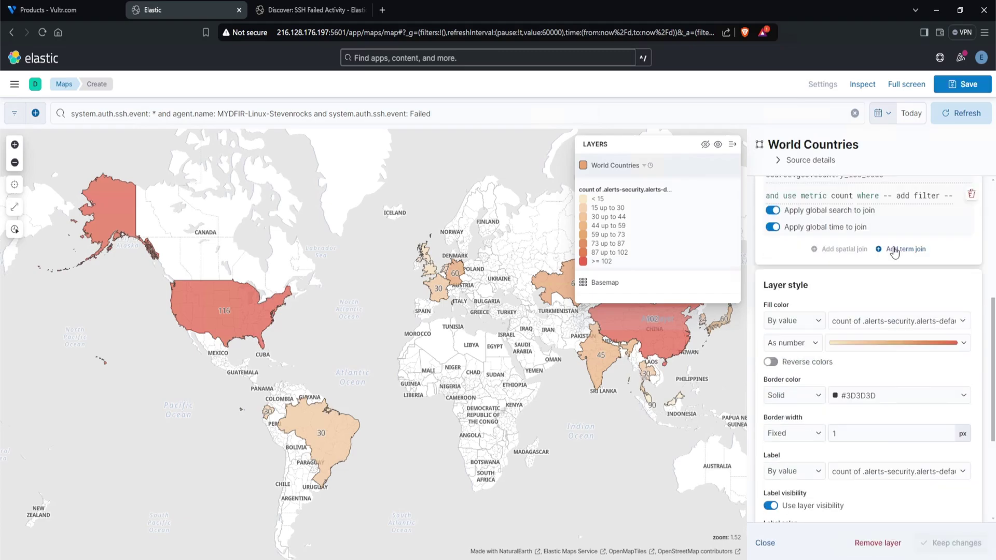
click(775, 330)
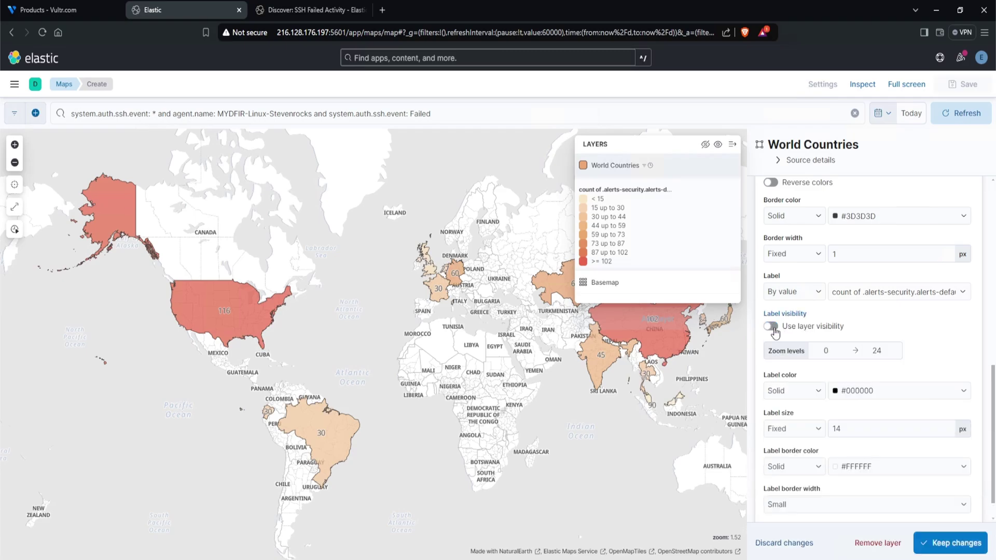
click(775, 329)
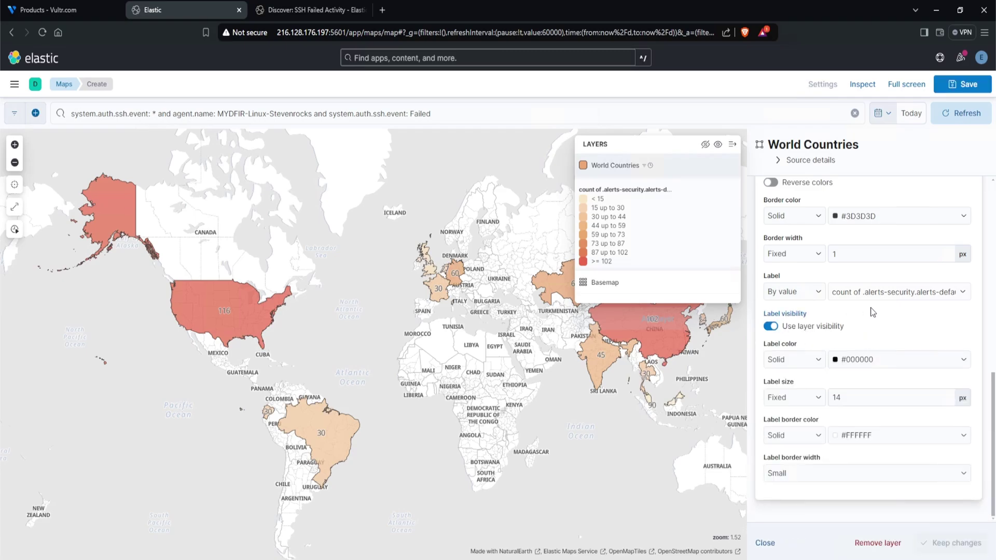
Step: Save the map as 'SSH Network Map' onto a new dashboard
click(965, 85)
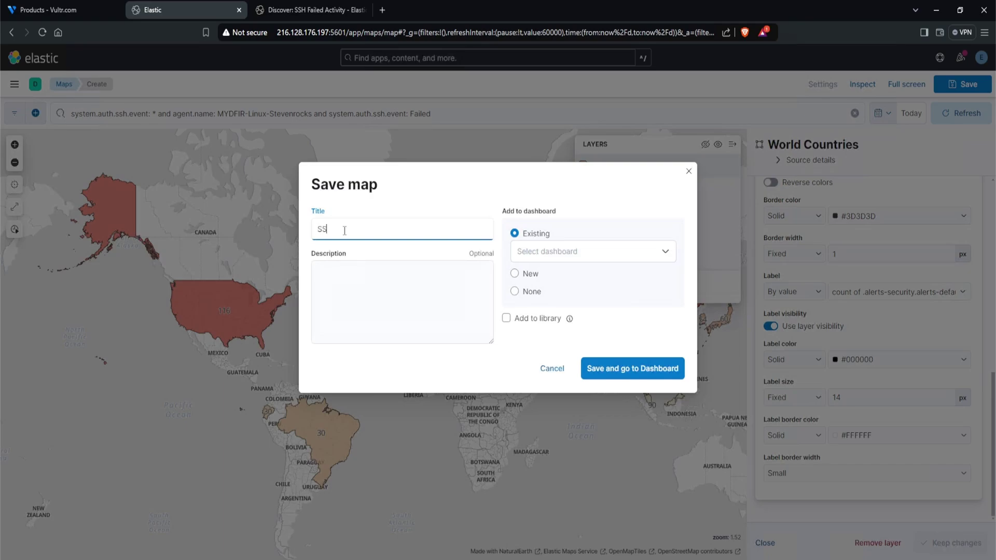
text(SSH Network Map)
click(529, 276)
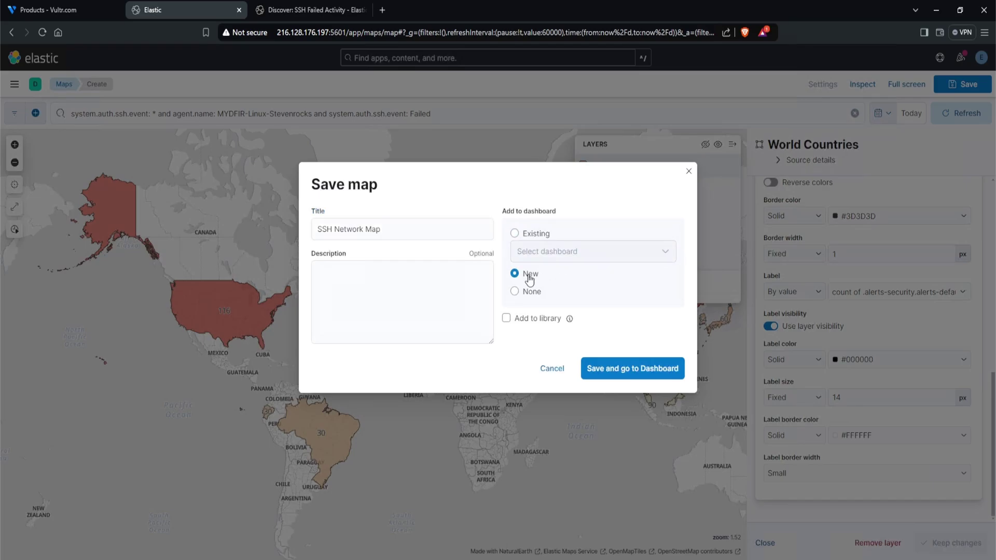
click(618, 370)
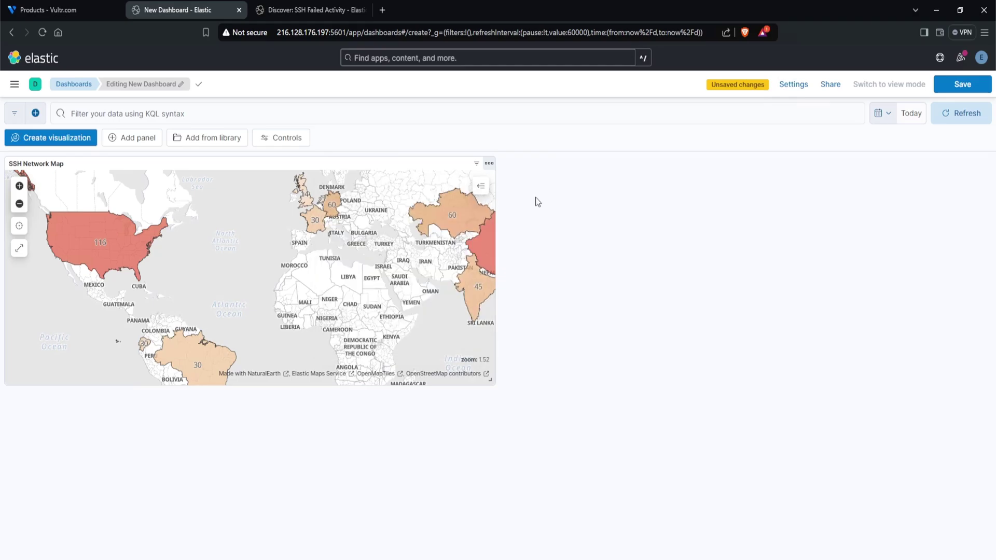
Step: Retitle the map panel 'SSH Failed Authentications - Network Map'
click(54, 164)
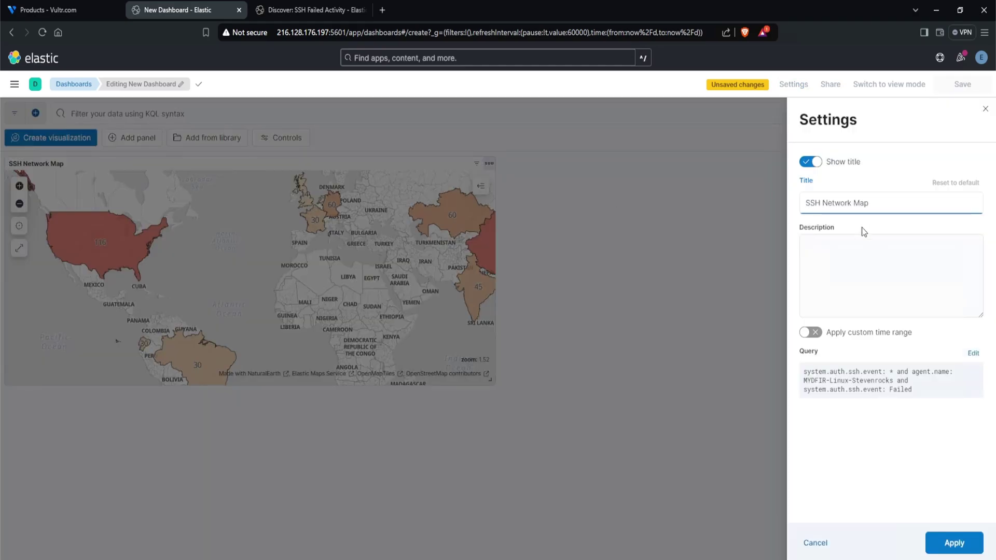
text(Failed Authentications -)
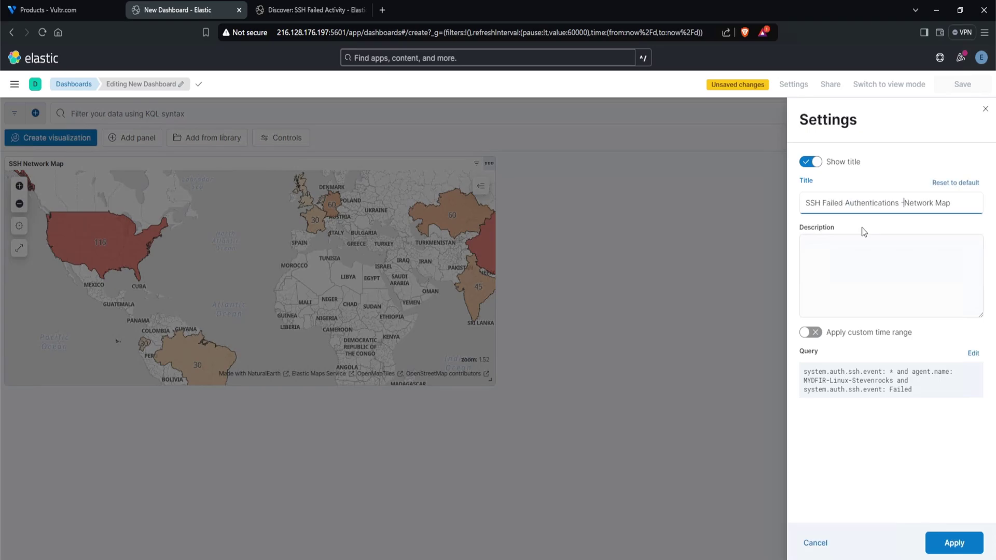
click(952, 542)
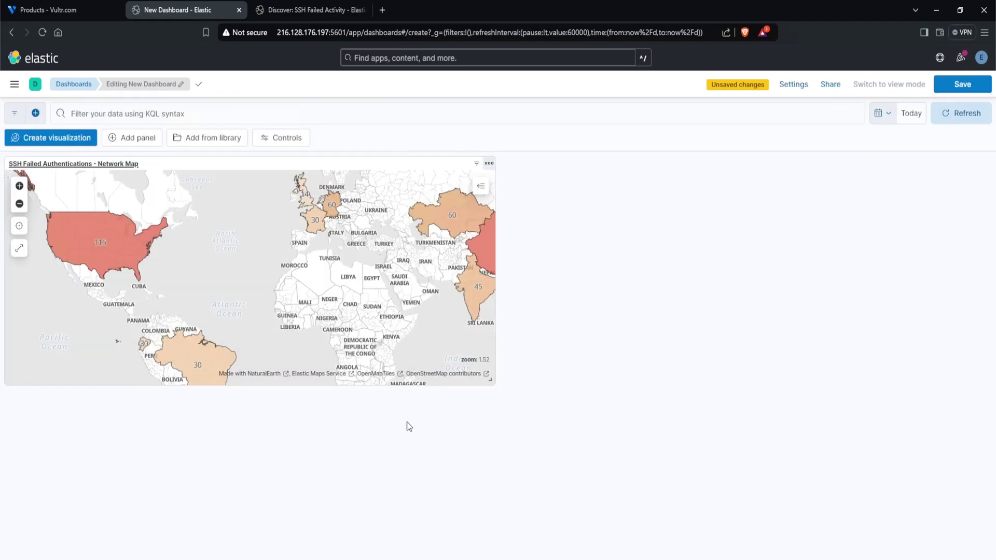
Step: Set the dashboard time range to Last 30 days, then narrow it to Last 1 minute
click(882, 113)
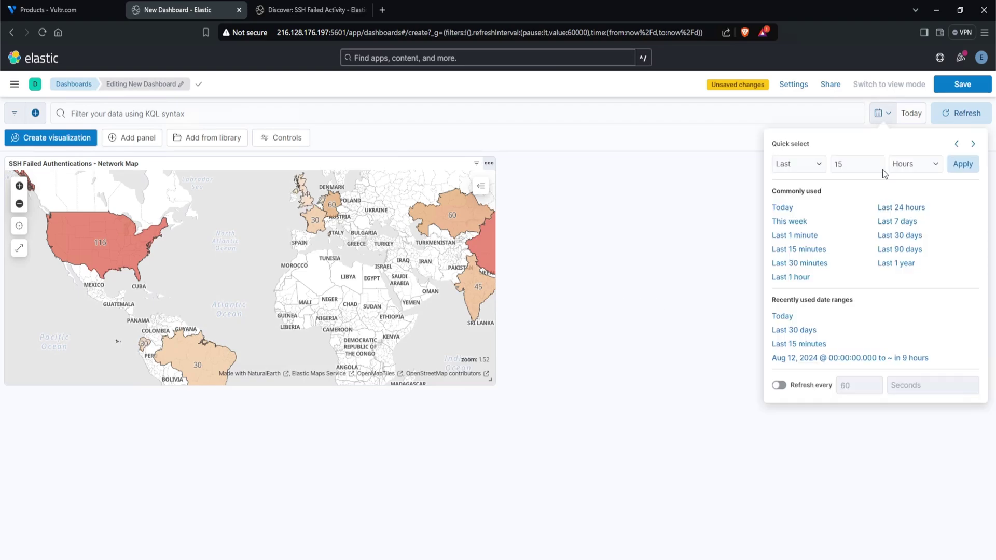
click(899, 236)
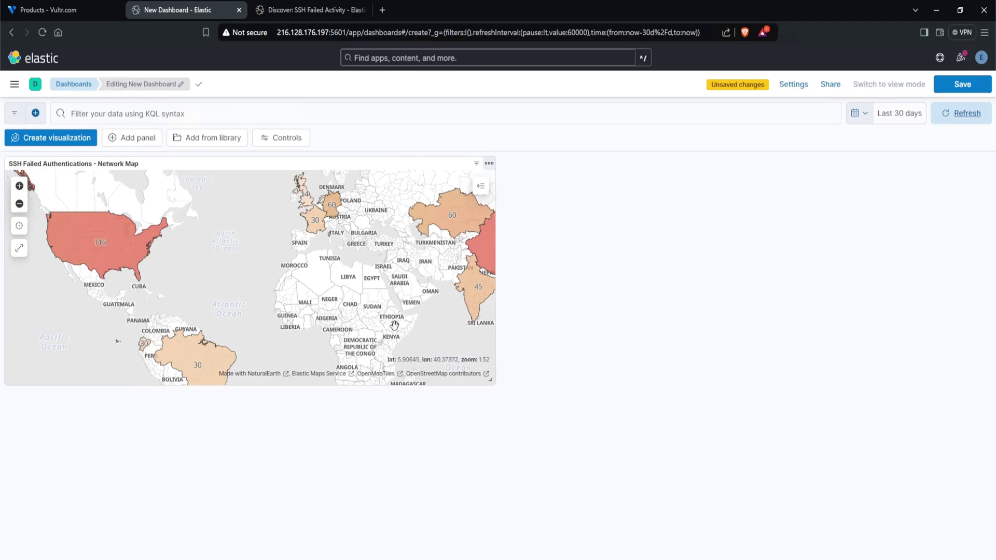
scroll(397, 326, right, 3)
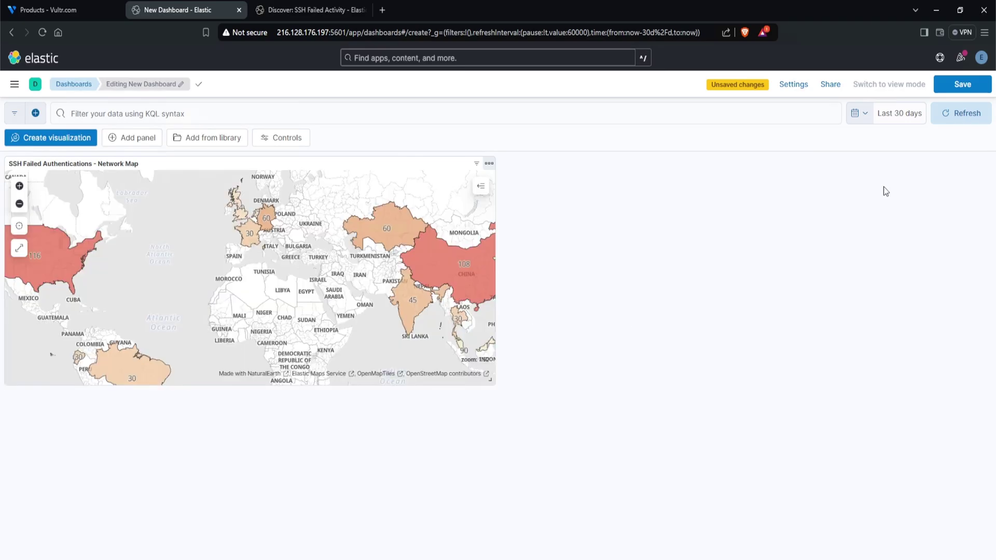
click(859, 115)
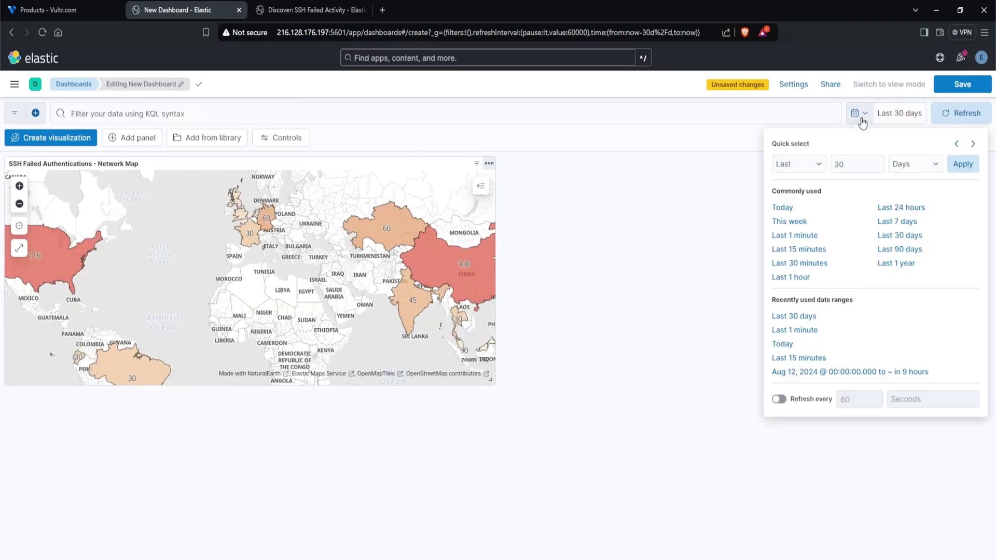
click(796, 236)
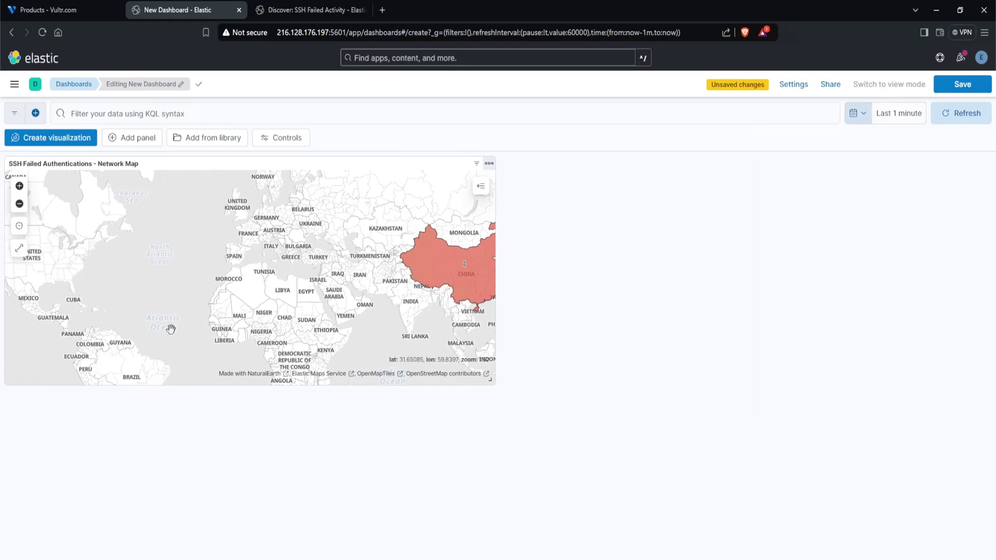
mouse_move(462, 273)
Step: Save the dashboard with the title 'MyDFIR-Authentication-Activity'
click(964, 89)
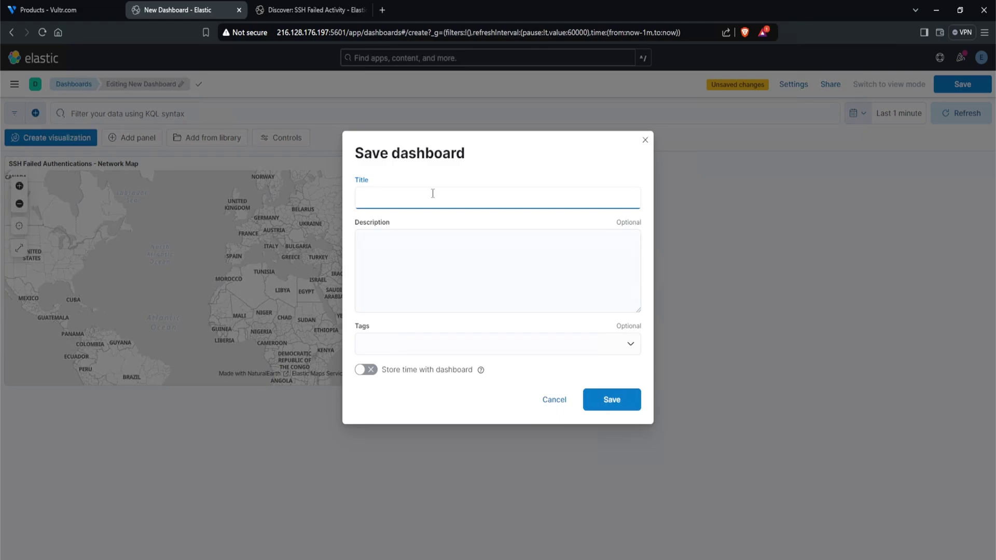
text(MyDFIR-Authentication-Activity)
click(630, 399)
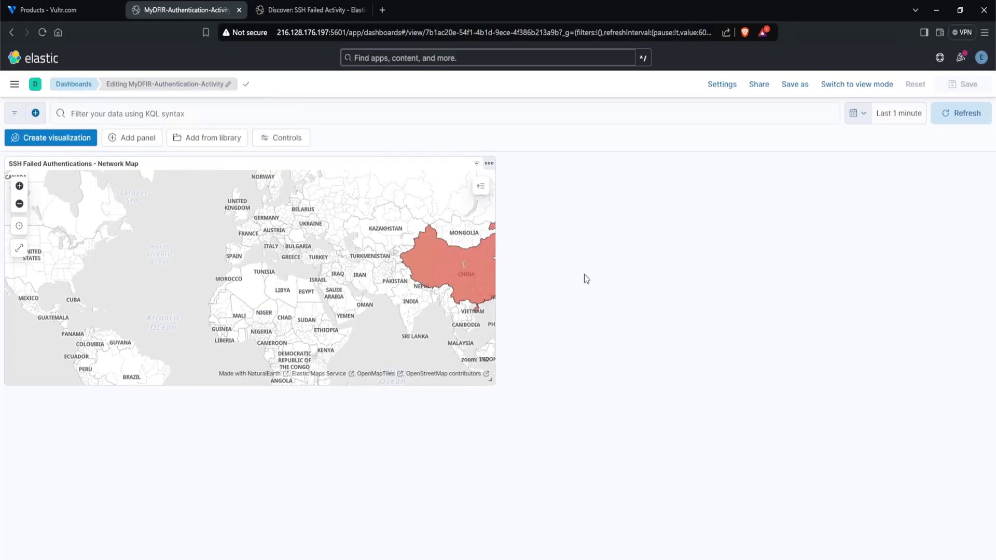
click(489, 164)
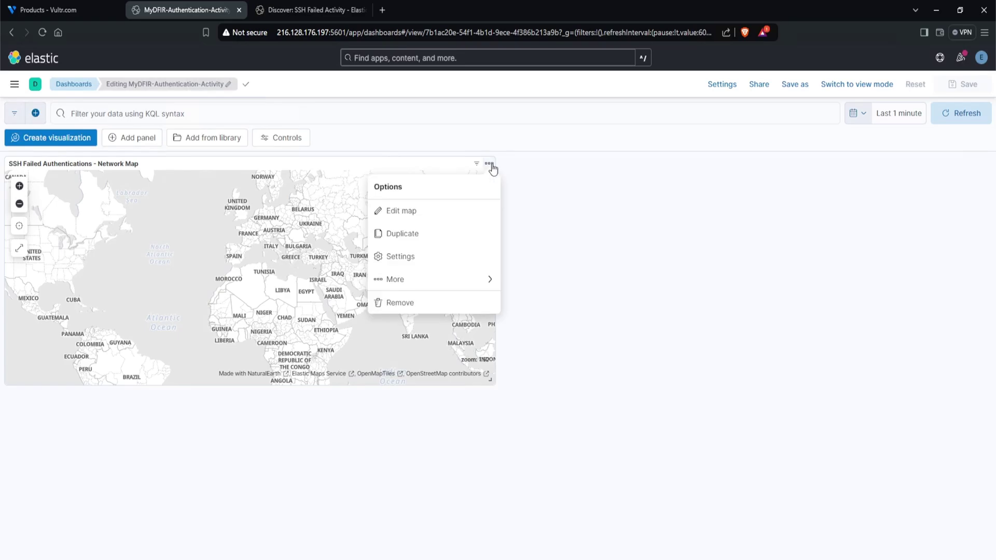
Step: Duplicate the map panel and title the copy 'SSH Successful Authentications'
click(412, 236)
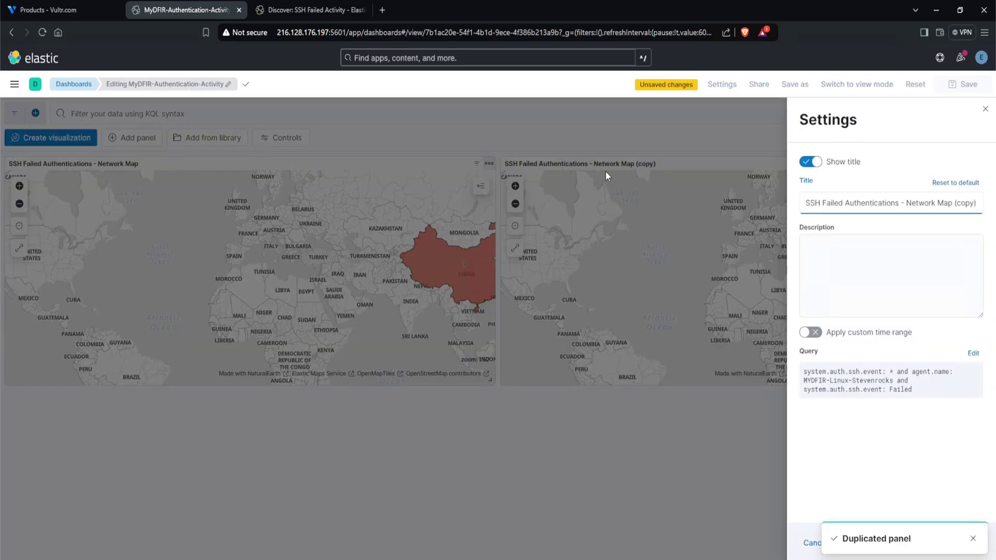
double_click(832, 203)
text(Successful)
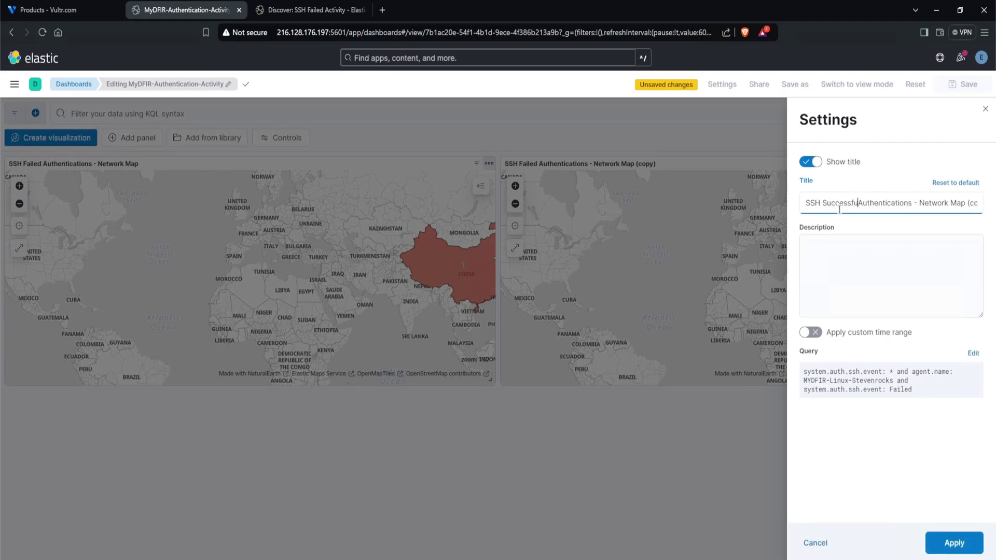
key(End)
drag(908, 205, 980, 205)
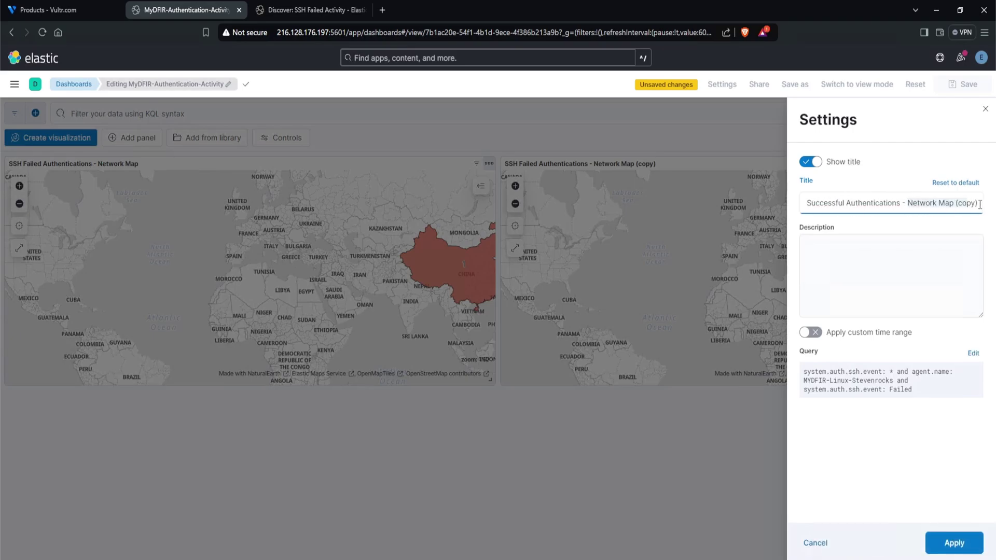
key(BackSpace)
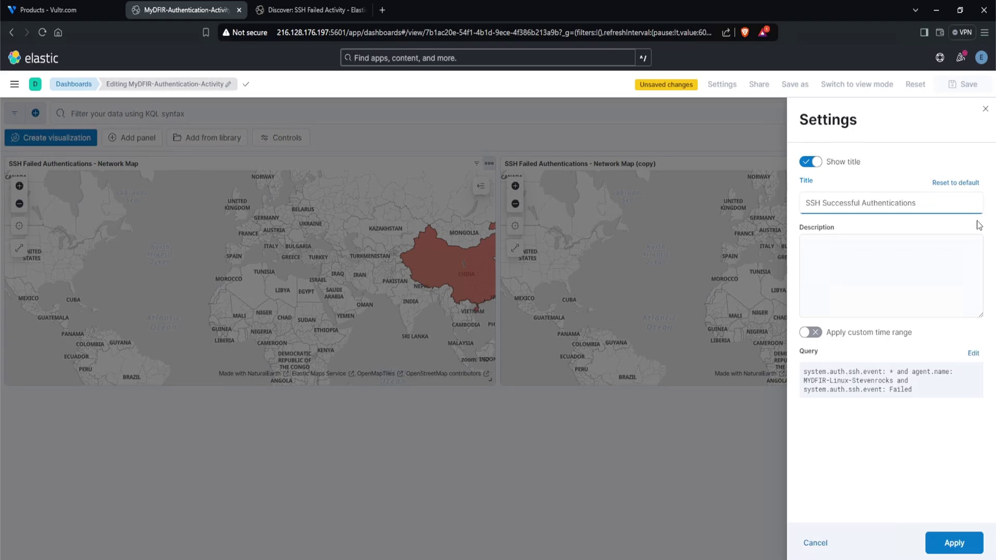
click(954, 543)
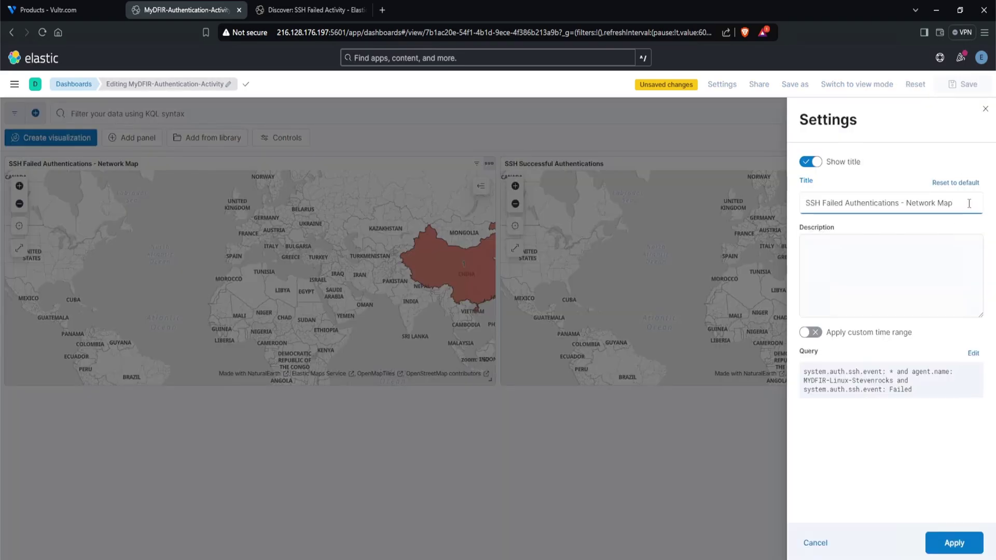
Step: Shorten the original panel's title to 'SSH Failed Authentications'
drag(969, 204, 910, 203)
key(BackSpace)
click(954, 543)
Step: Open the copied panel's query for editing from its settings
click(593, 162)
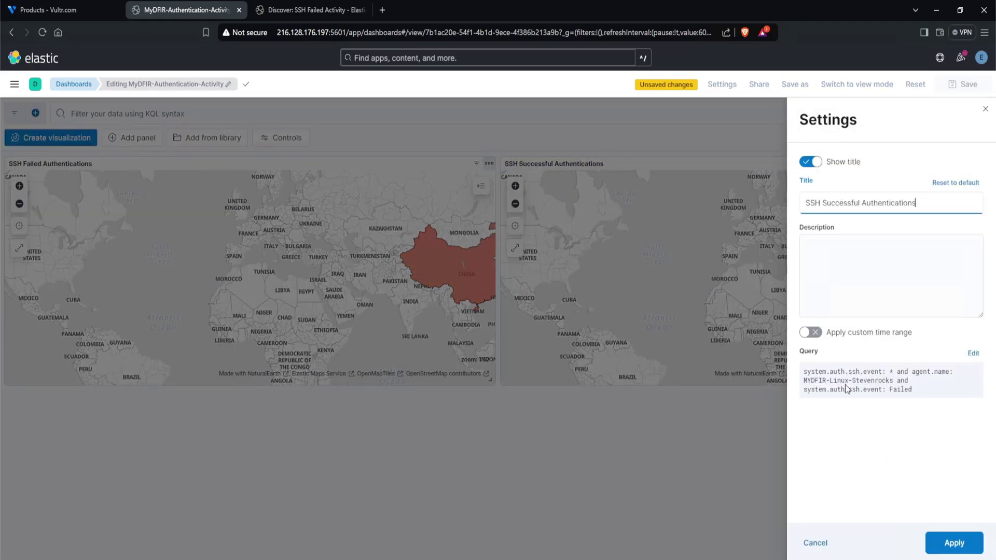
click(889, 390)
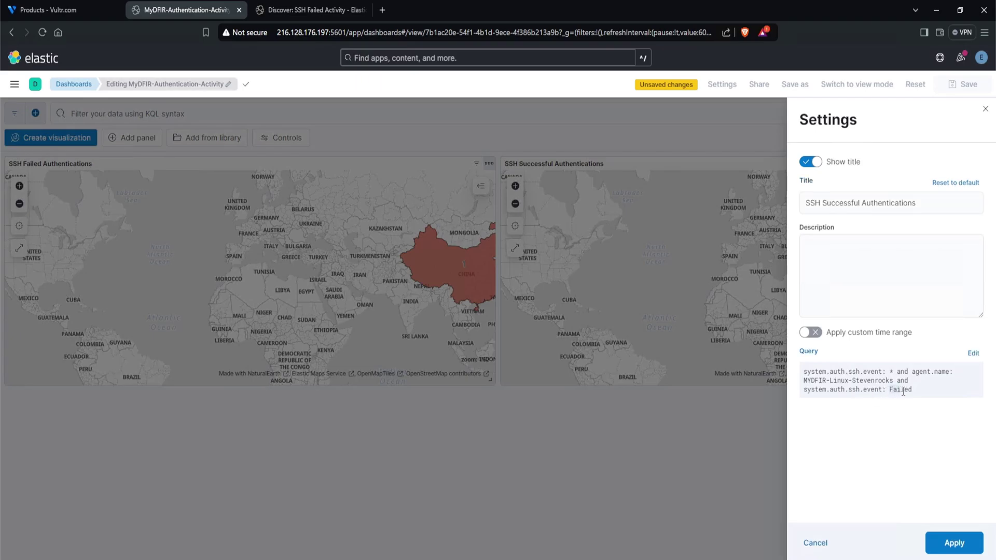
click(973, 354)
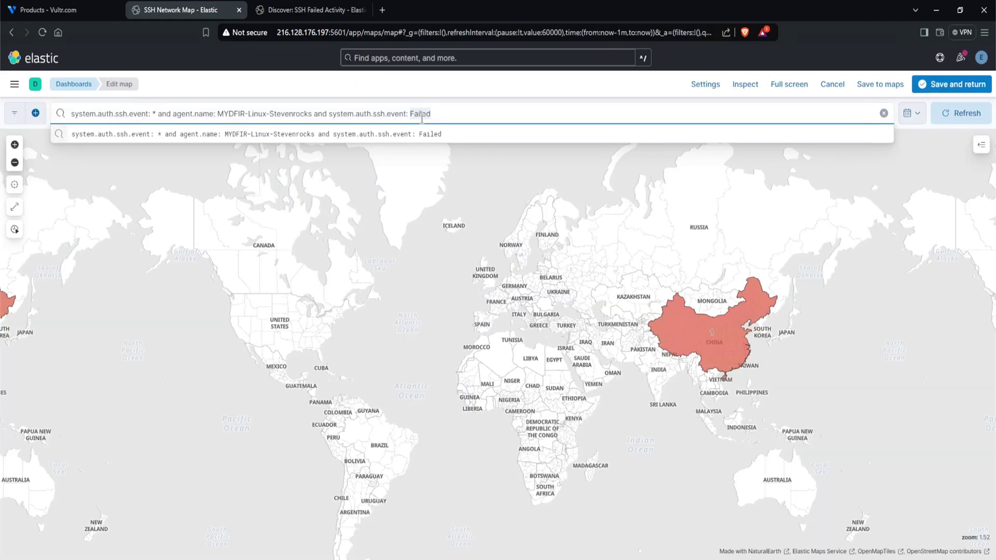
Step: Change the map query's event value to Successful, then check system.auth.ssh.event values in Discover
text(Successfu)
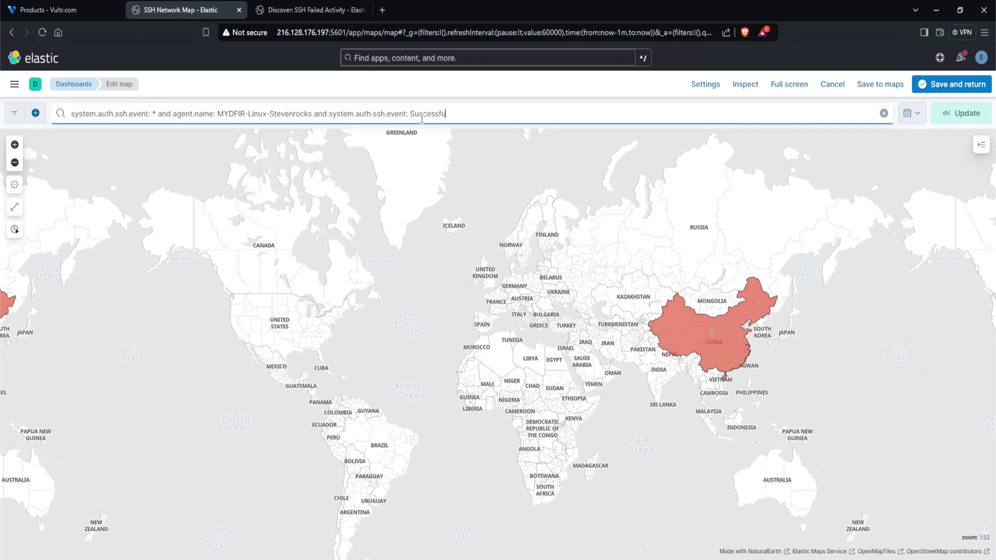
key(Return)
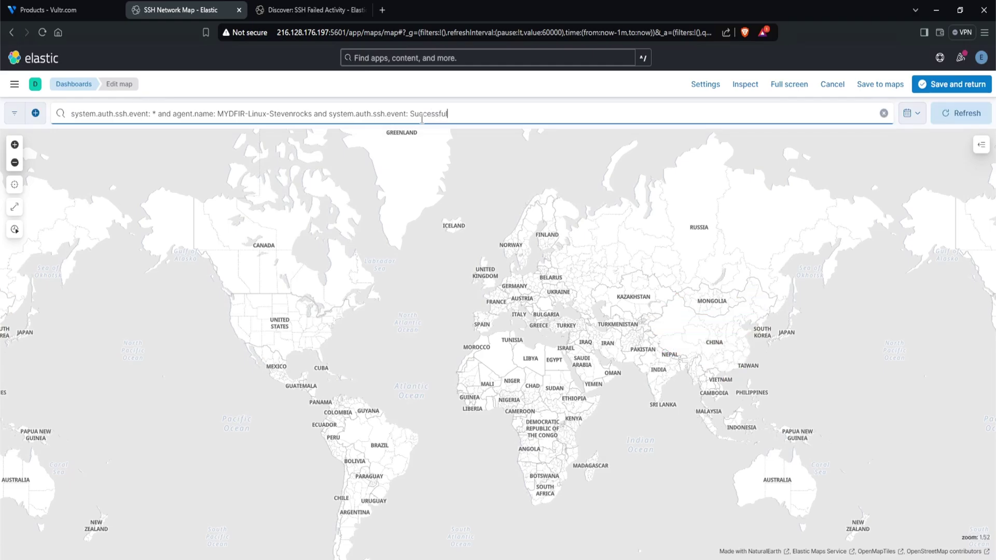
click(335, 12)
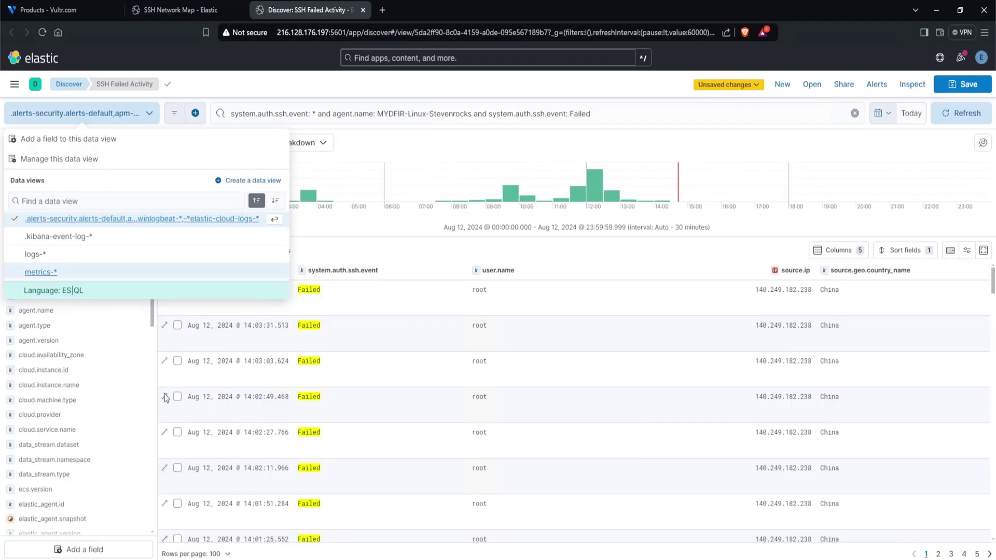
click(534, 456)
scroll(49, 438, down, 10)
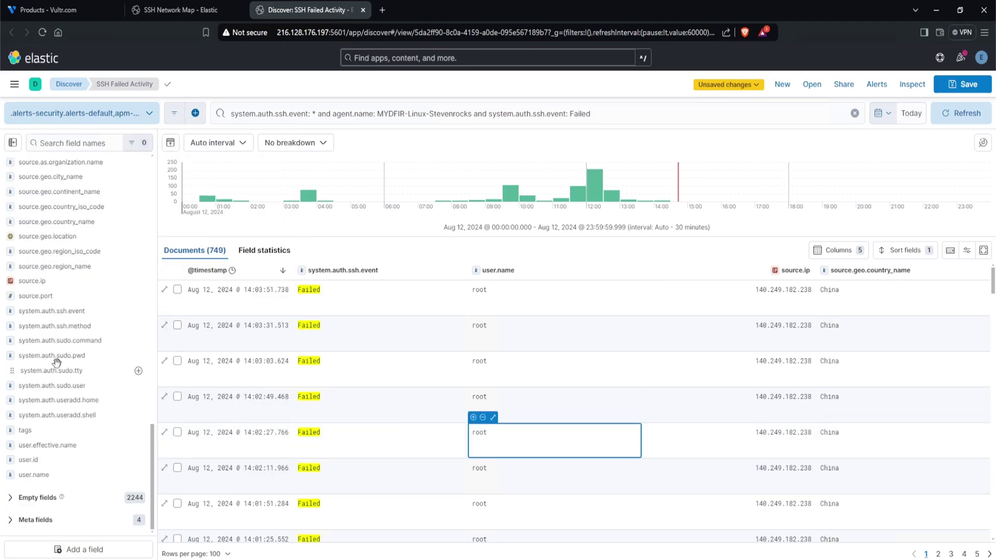
click(78, 316)
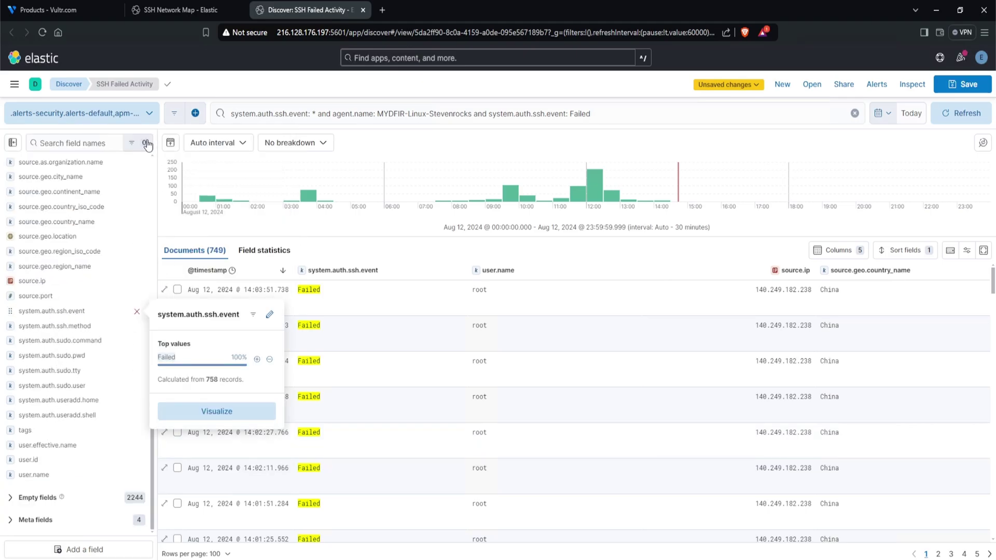
Step: Set the Discover query's event value to * and copy the value 'Accepted'
click(613, 118)
key(ctrl+shift+Left)
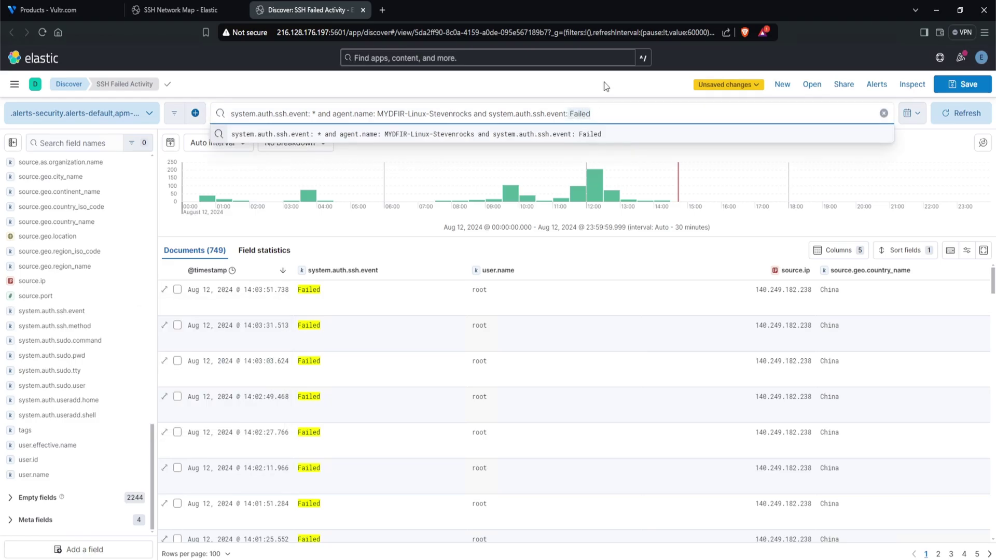
key(BackSpace)
text(*)
key(Return)
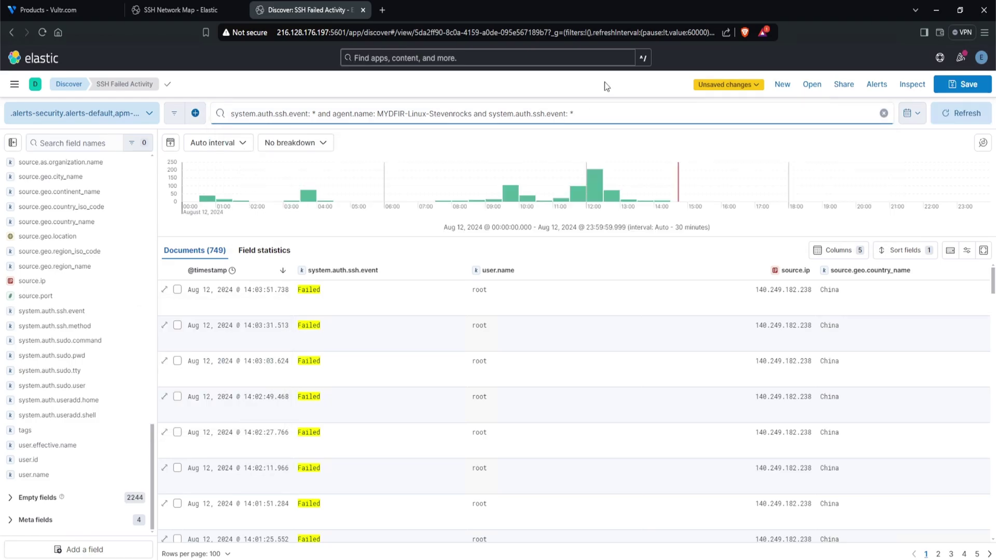
click(52, 311)
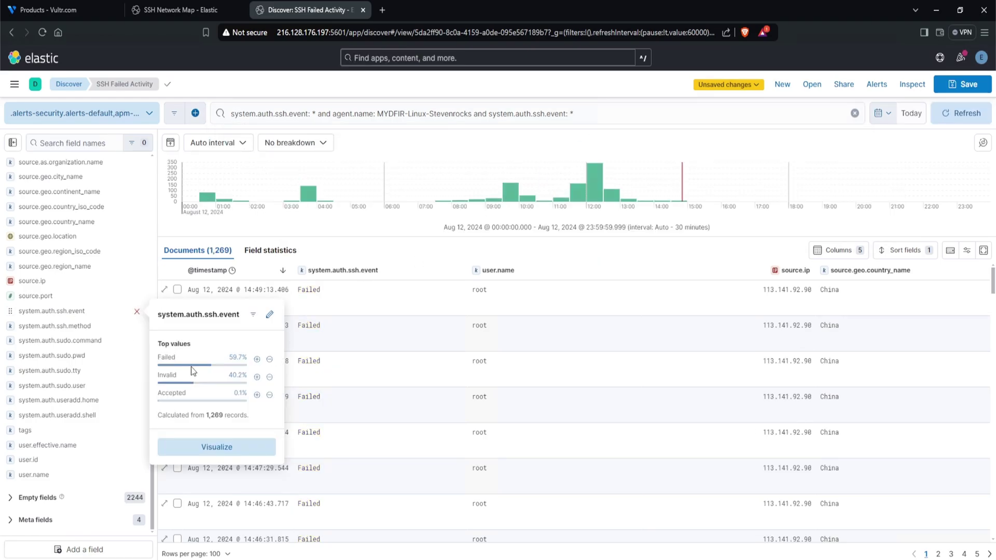
double_click(181, 389)
key(ctrl+c)
right_click(182, 392)
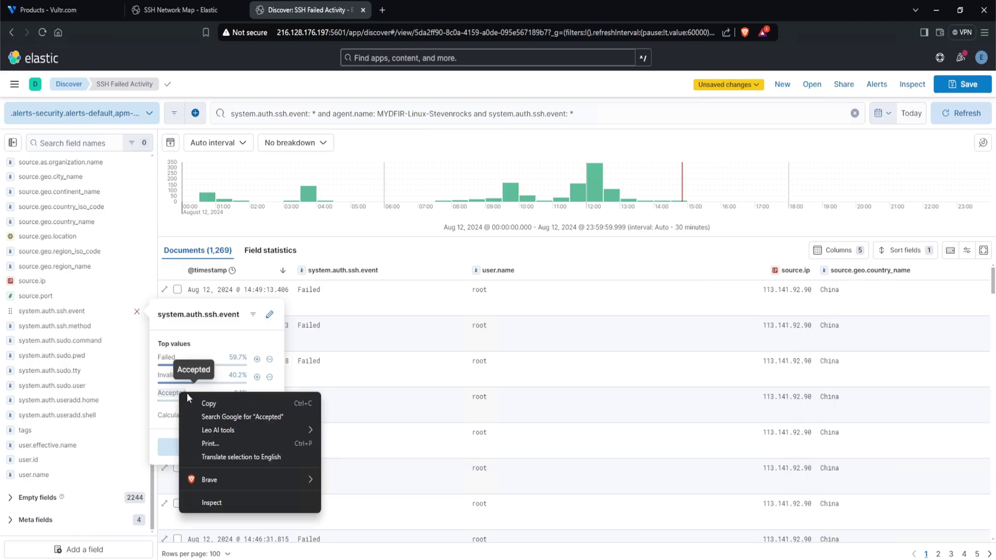
click(193, 400)
Step: Replace Successful with Accepted in the map query and run it
click(176, 11)
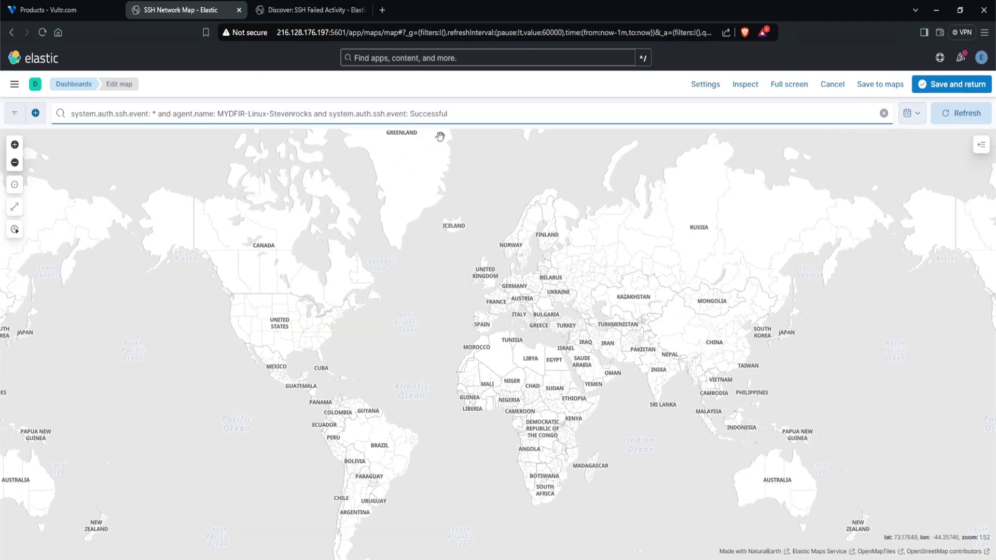
double_click(440, 114)
key(ctrl+v)
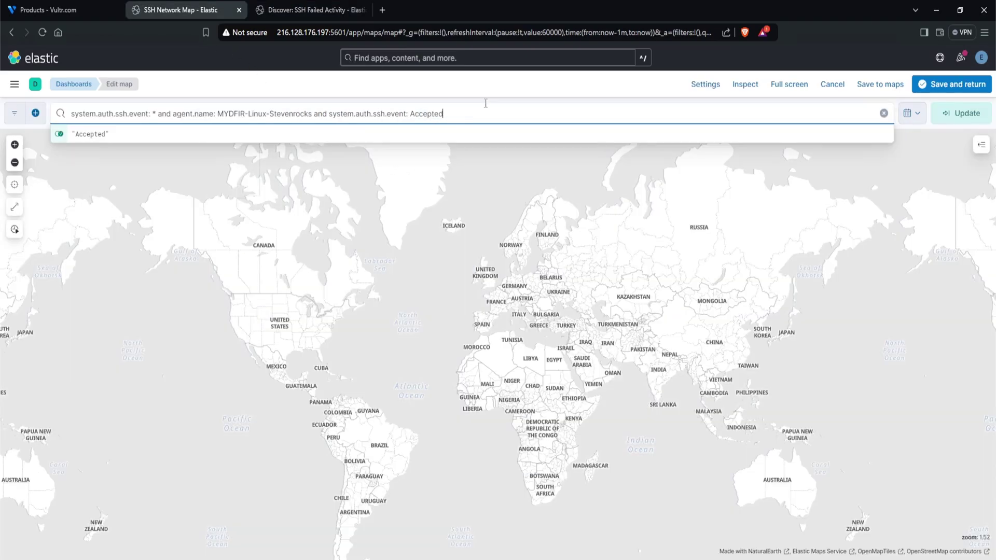
key(Return)
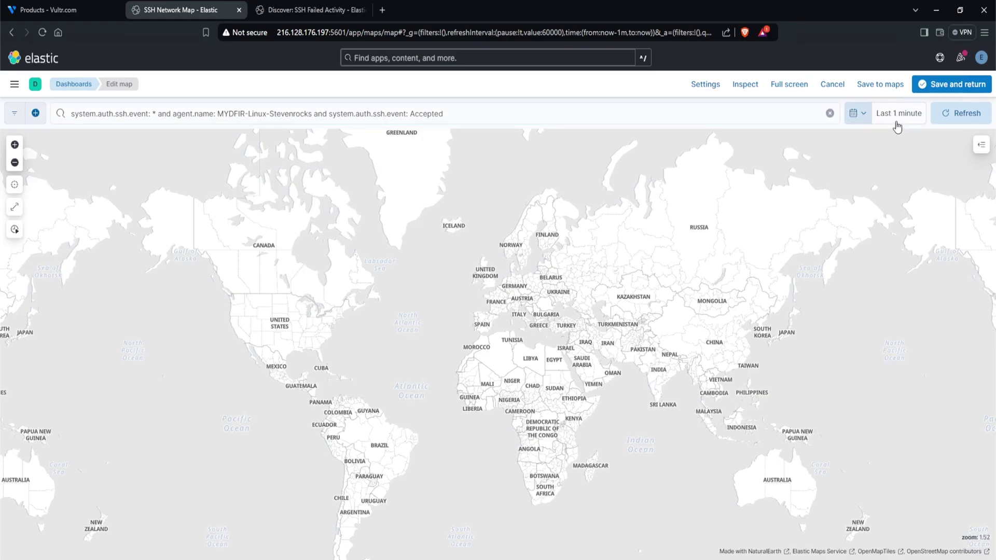
Step: Set the map's time range to Last 90 days and save it back to the dashboard
click(897, 122)
click(813, 137)
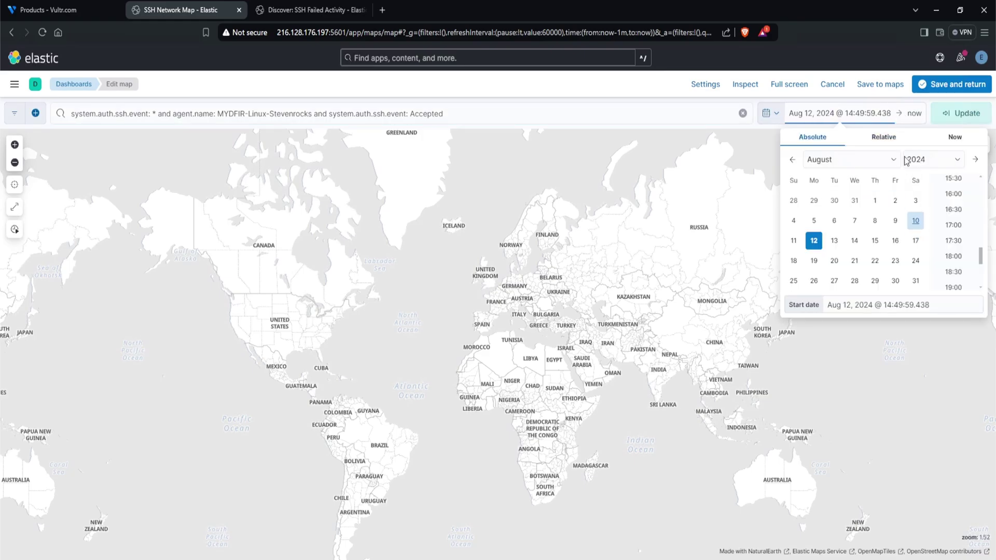
click(771, 113)
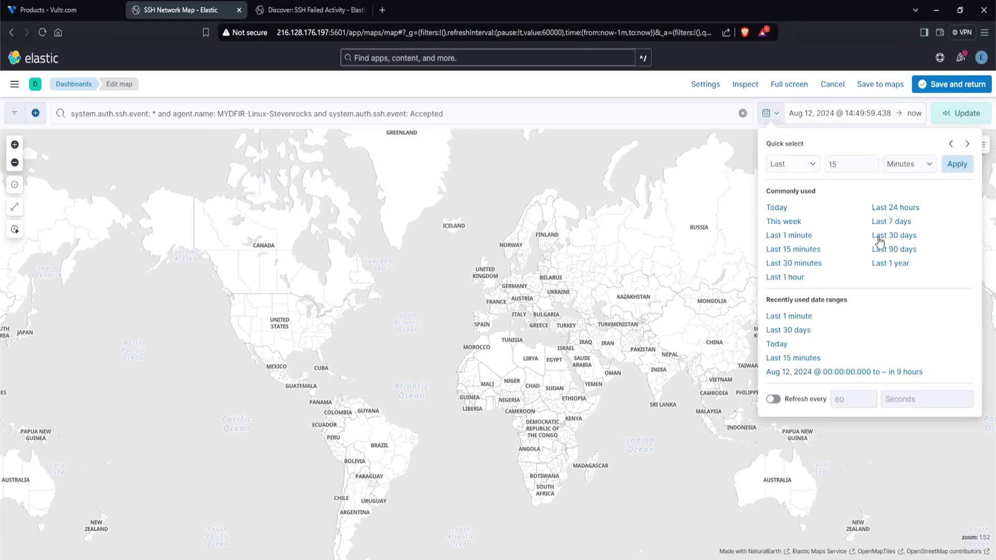
click(882, 251)
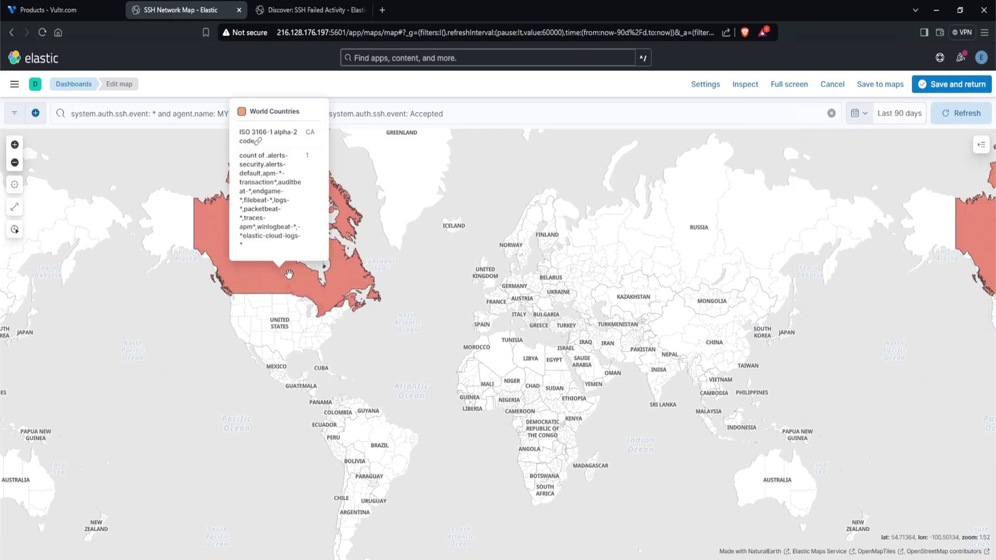
click(896, 117)
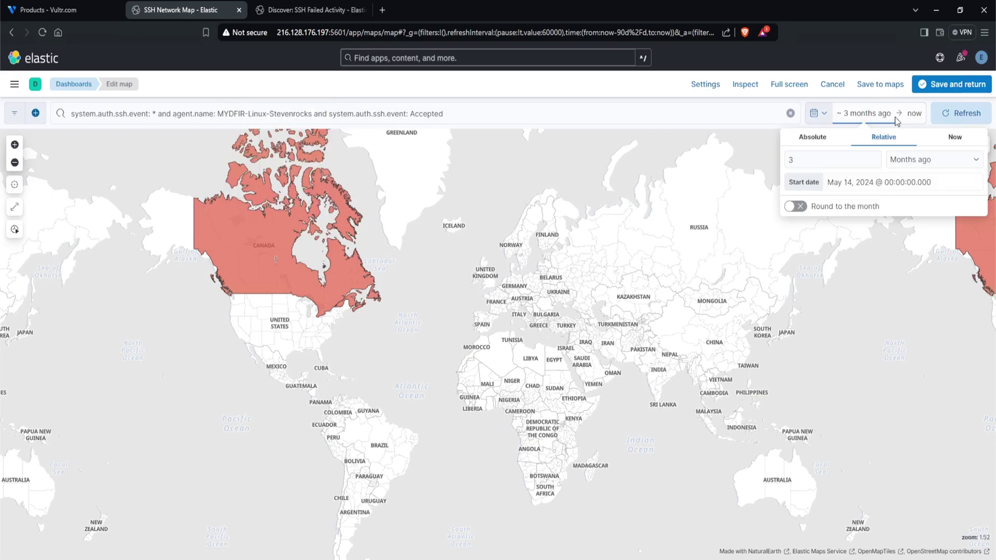
click(749, 106)
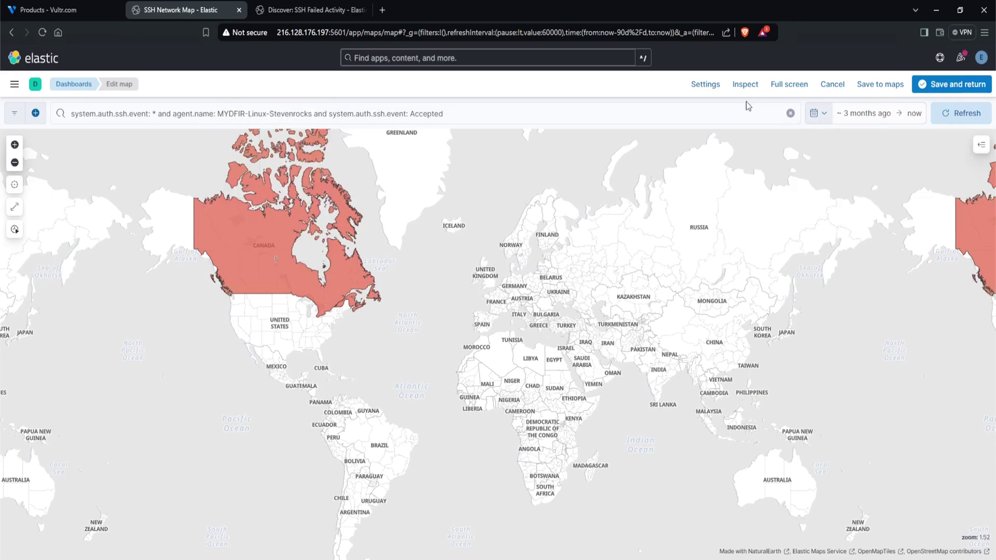
click(955, 86)
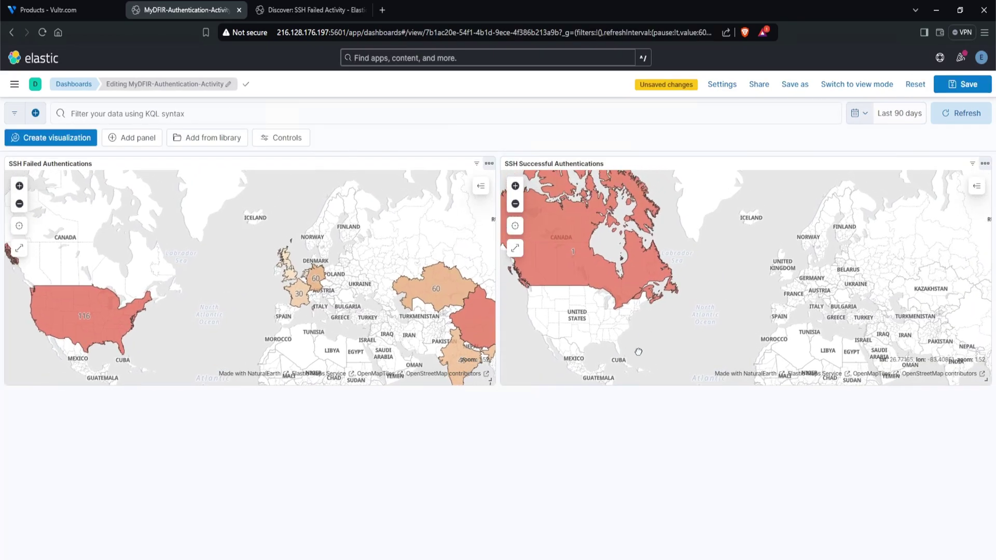
Step: Set the dashboard time range to Last 15 minutes and save the dashboard
click(896, 115)
click(824, 115)
click(792, 234)
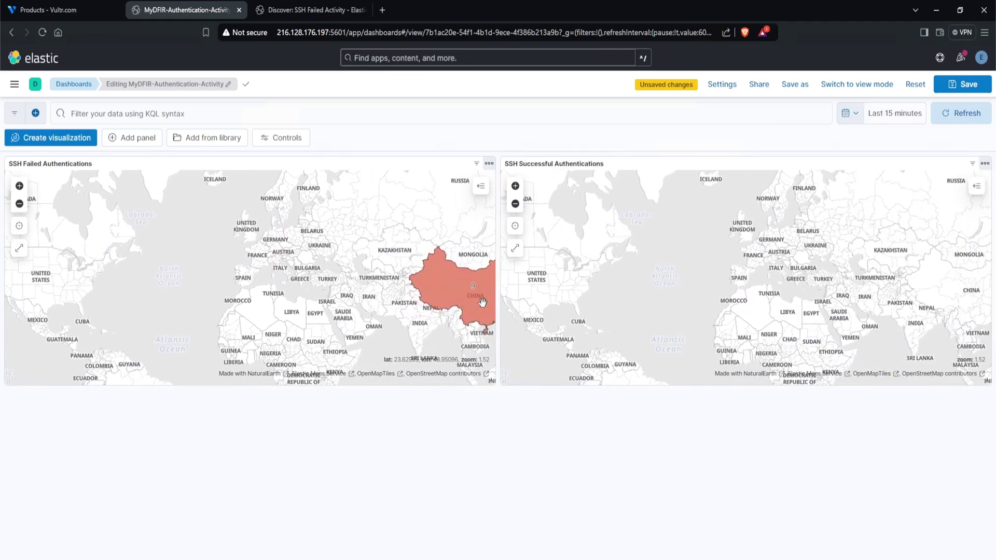
mouse_move(471, 301)
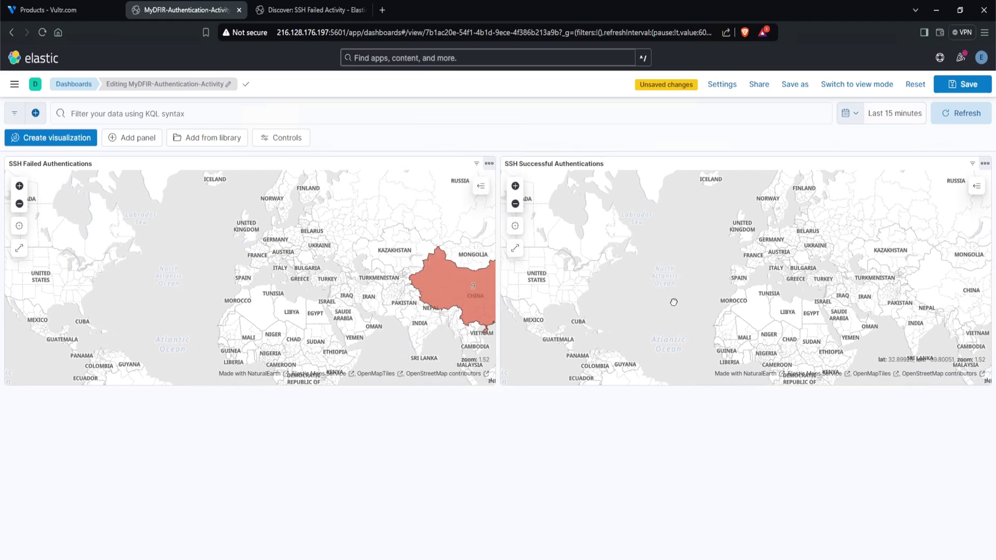
click(968, 84)
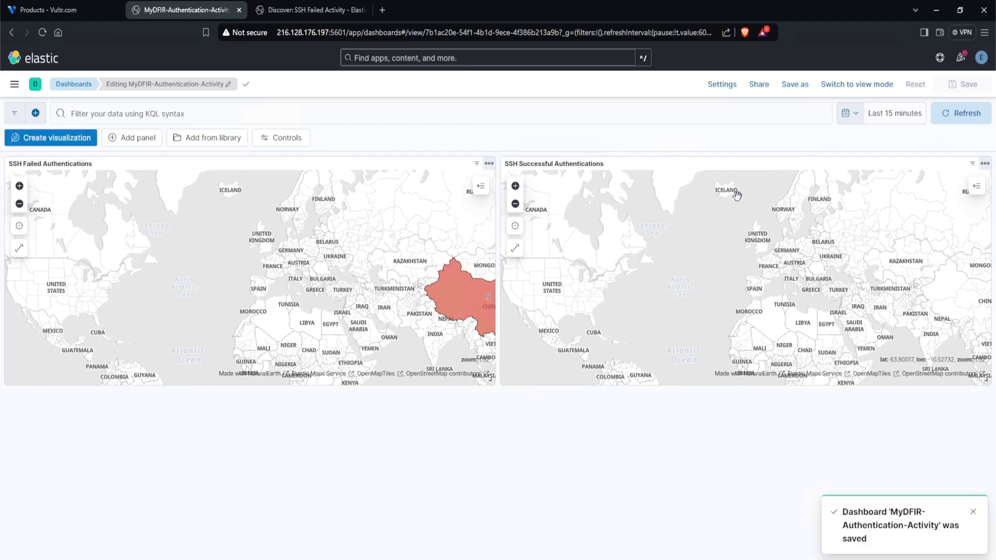